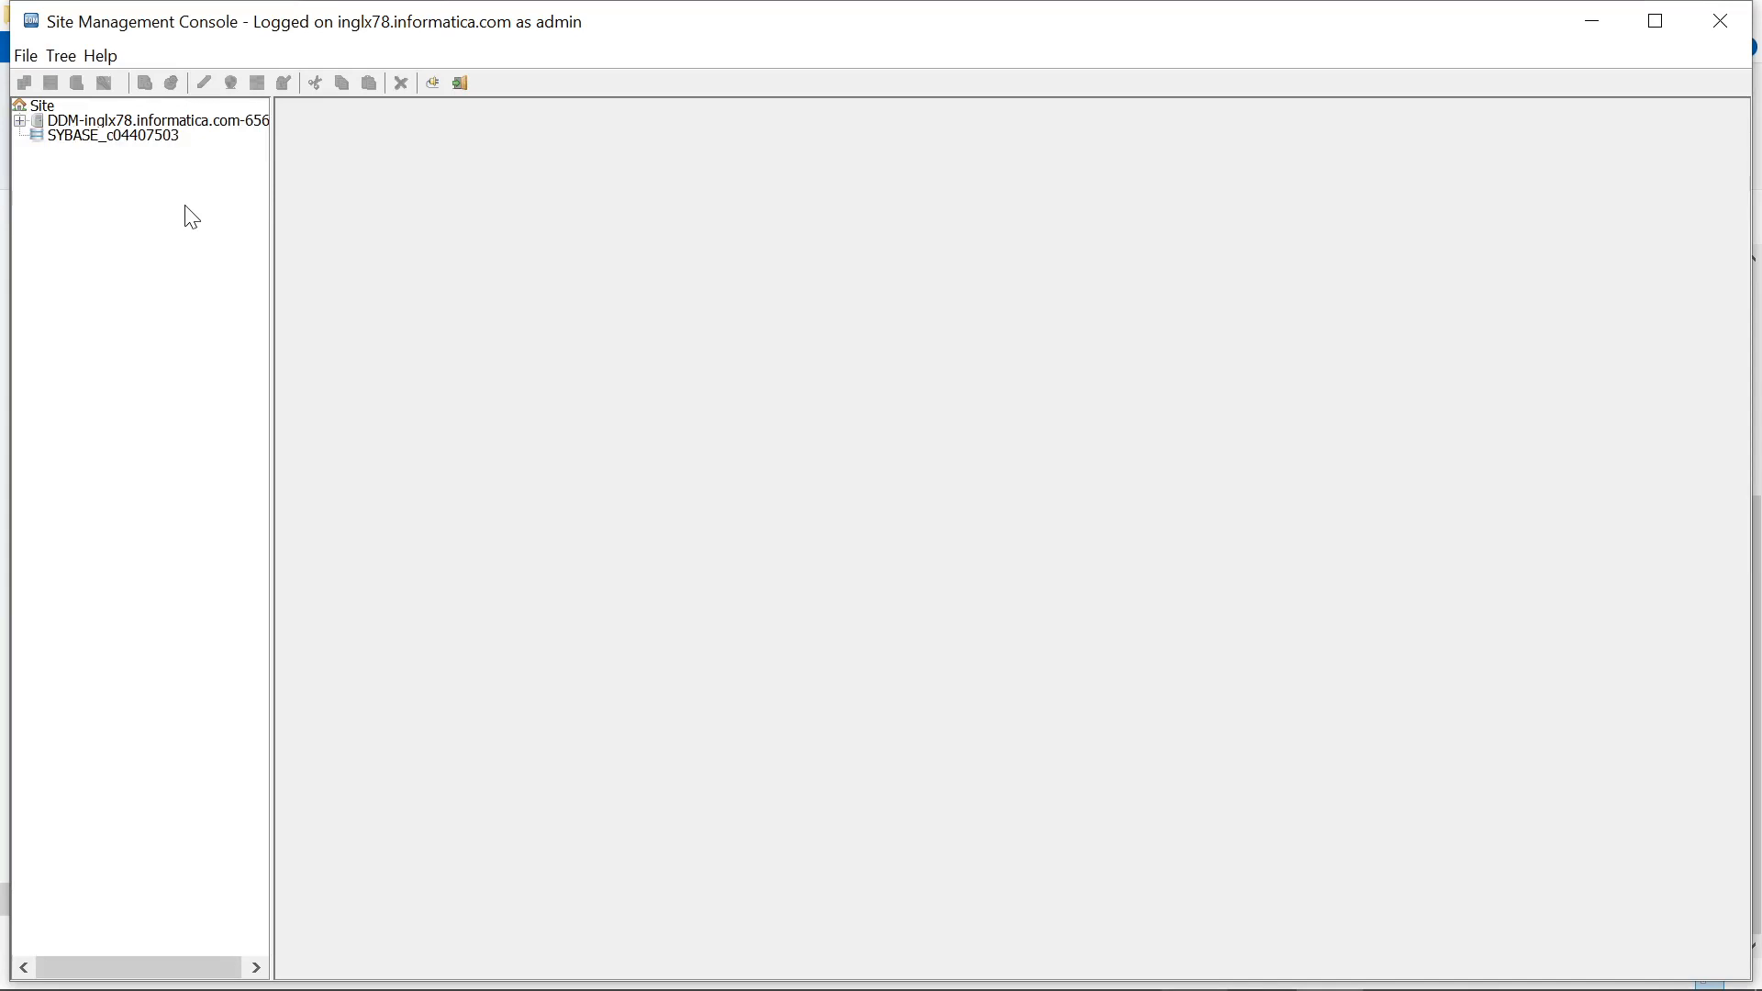
Step: Add the DDM for SQL Server service to the DDM server node and display its service configuration
{"action": "left_click", "coordinate": [147, 123]}
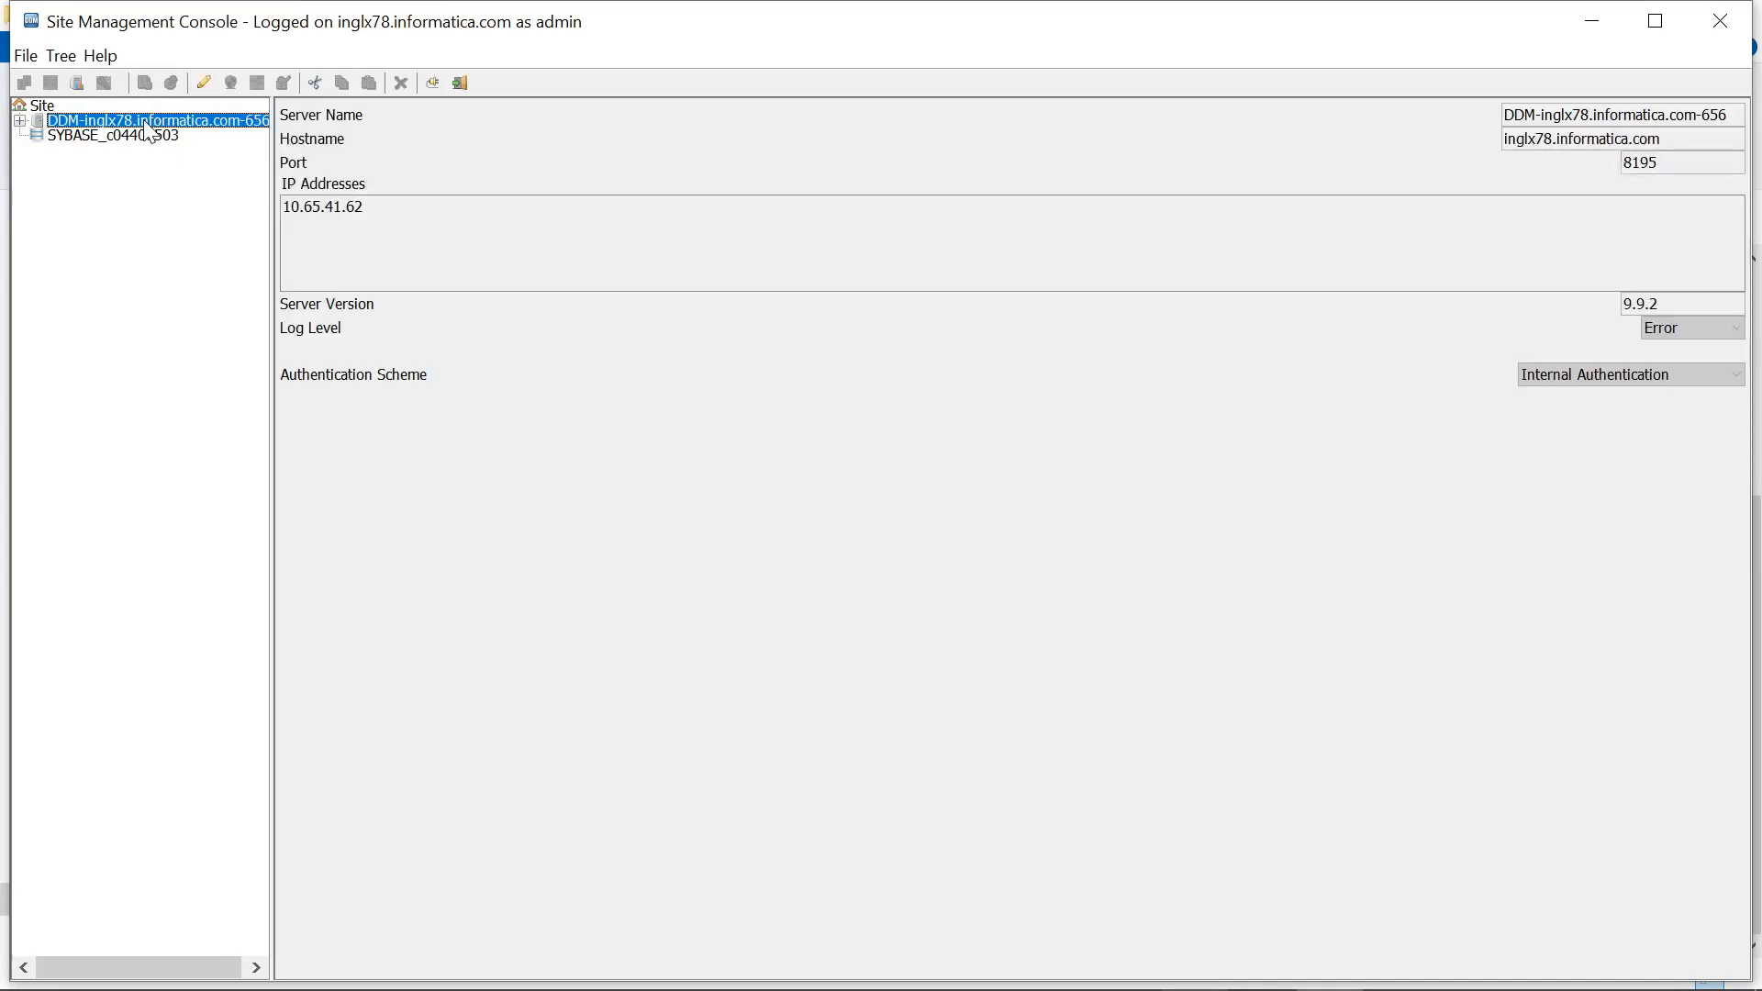
{"action": "right_click", "coordinate": [145, 123]}
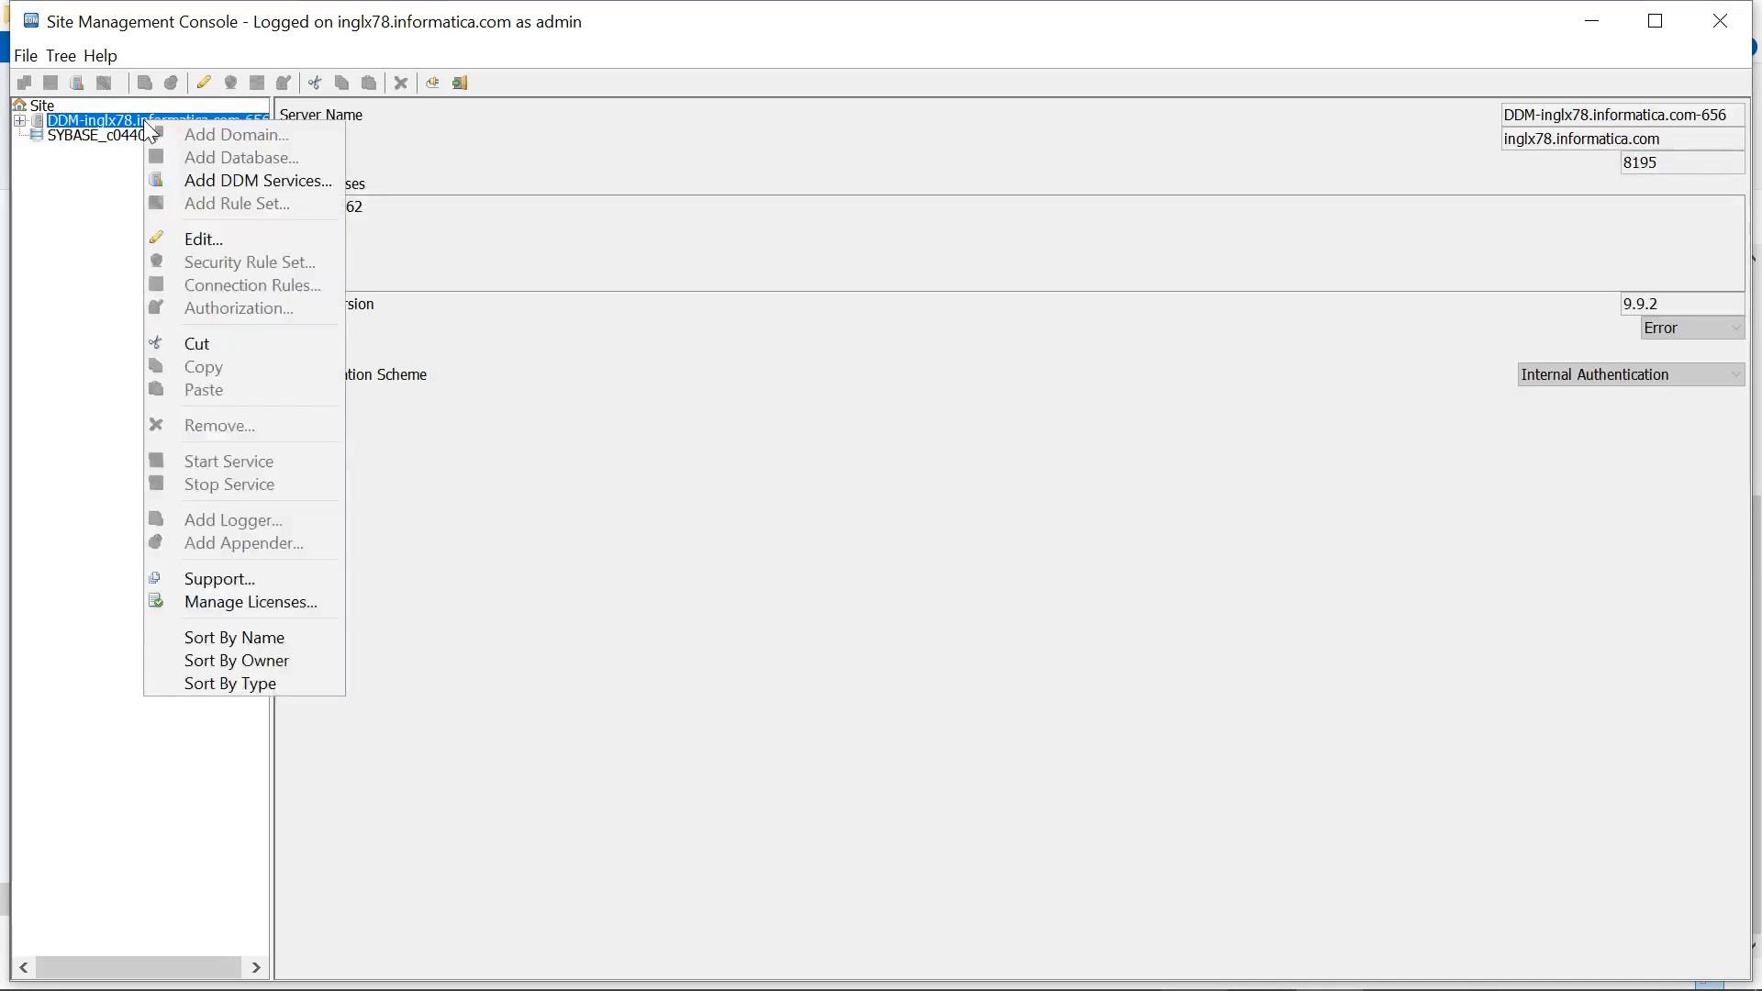
{"action": "left_click", "coordinate": [263, 183]}
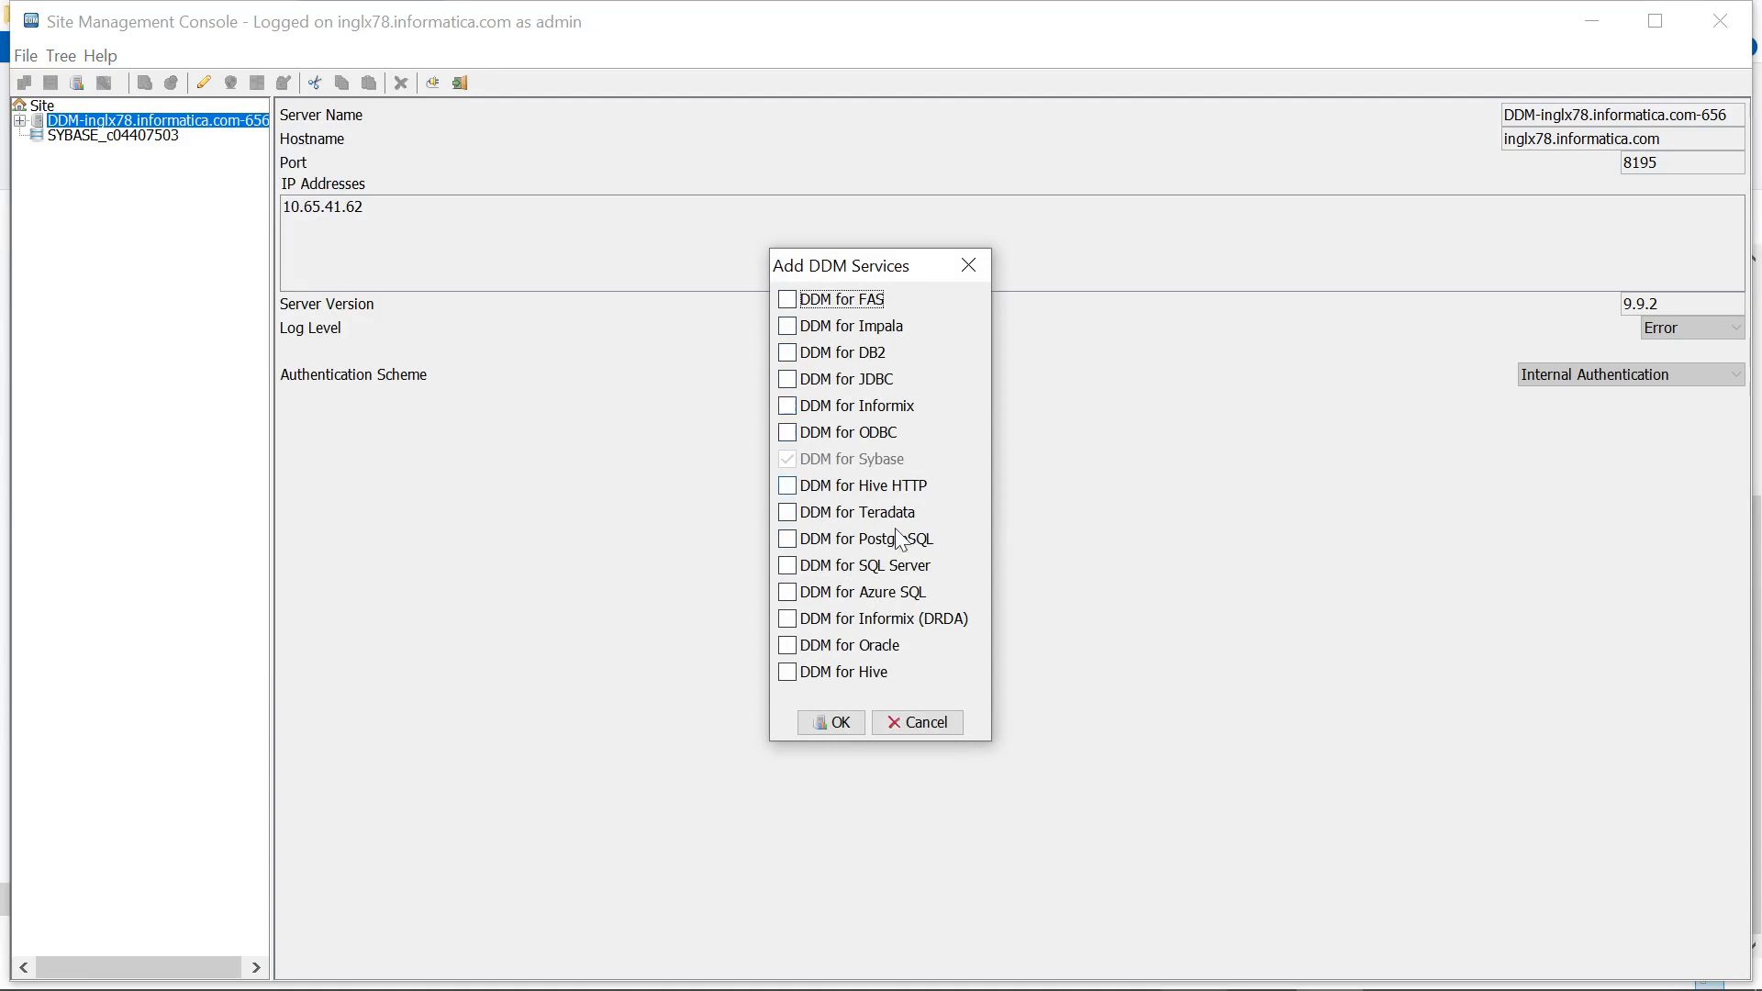
{"action": "left_click", "coordinate": [787, 566]}
{"action": "left_click", "coordinate": [821, 723]}
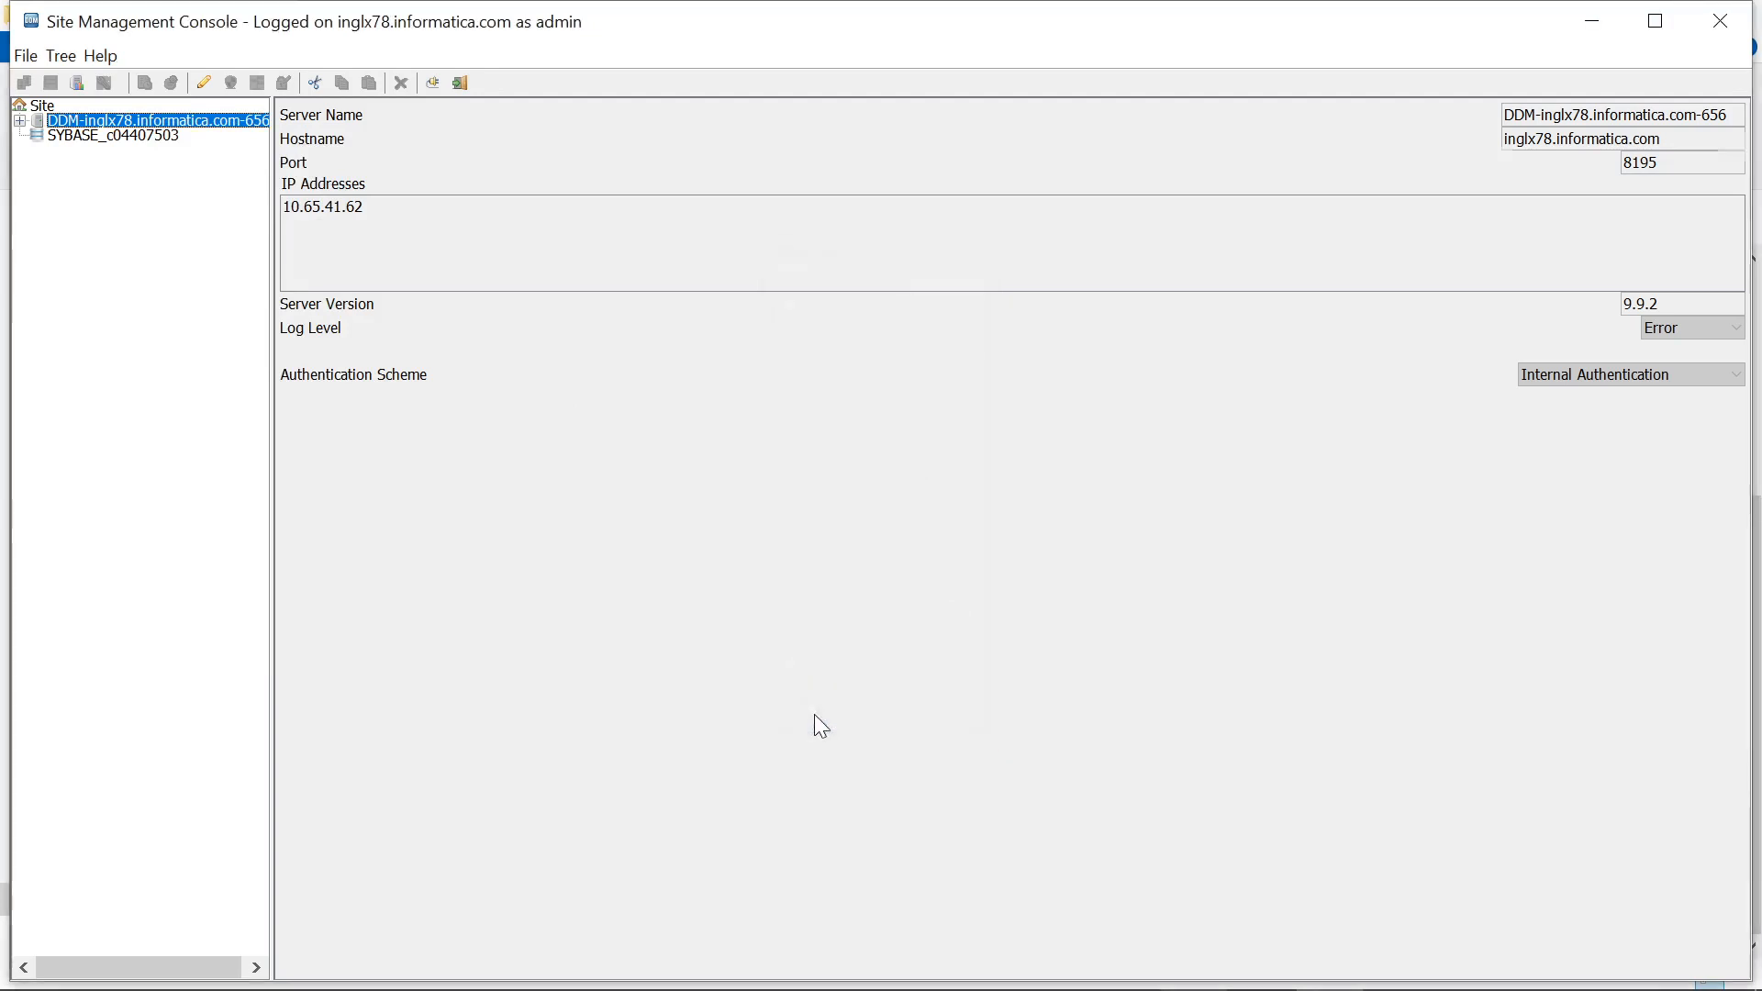
{"action": "left_click", "coordinate": [20, 122]}
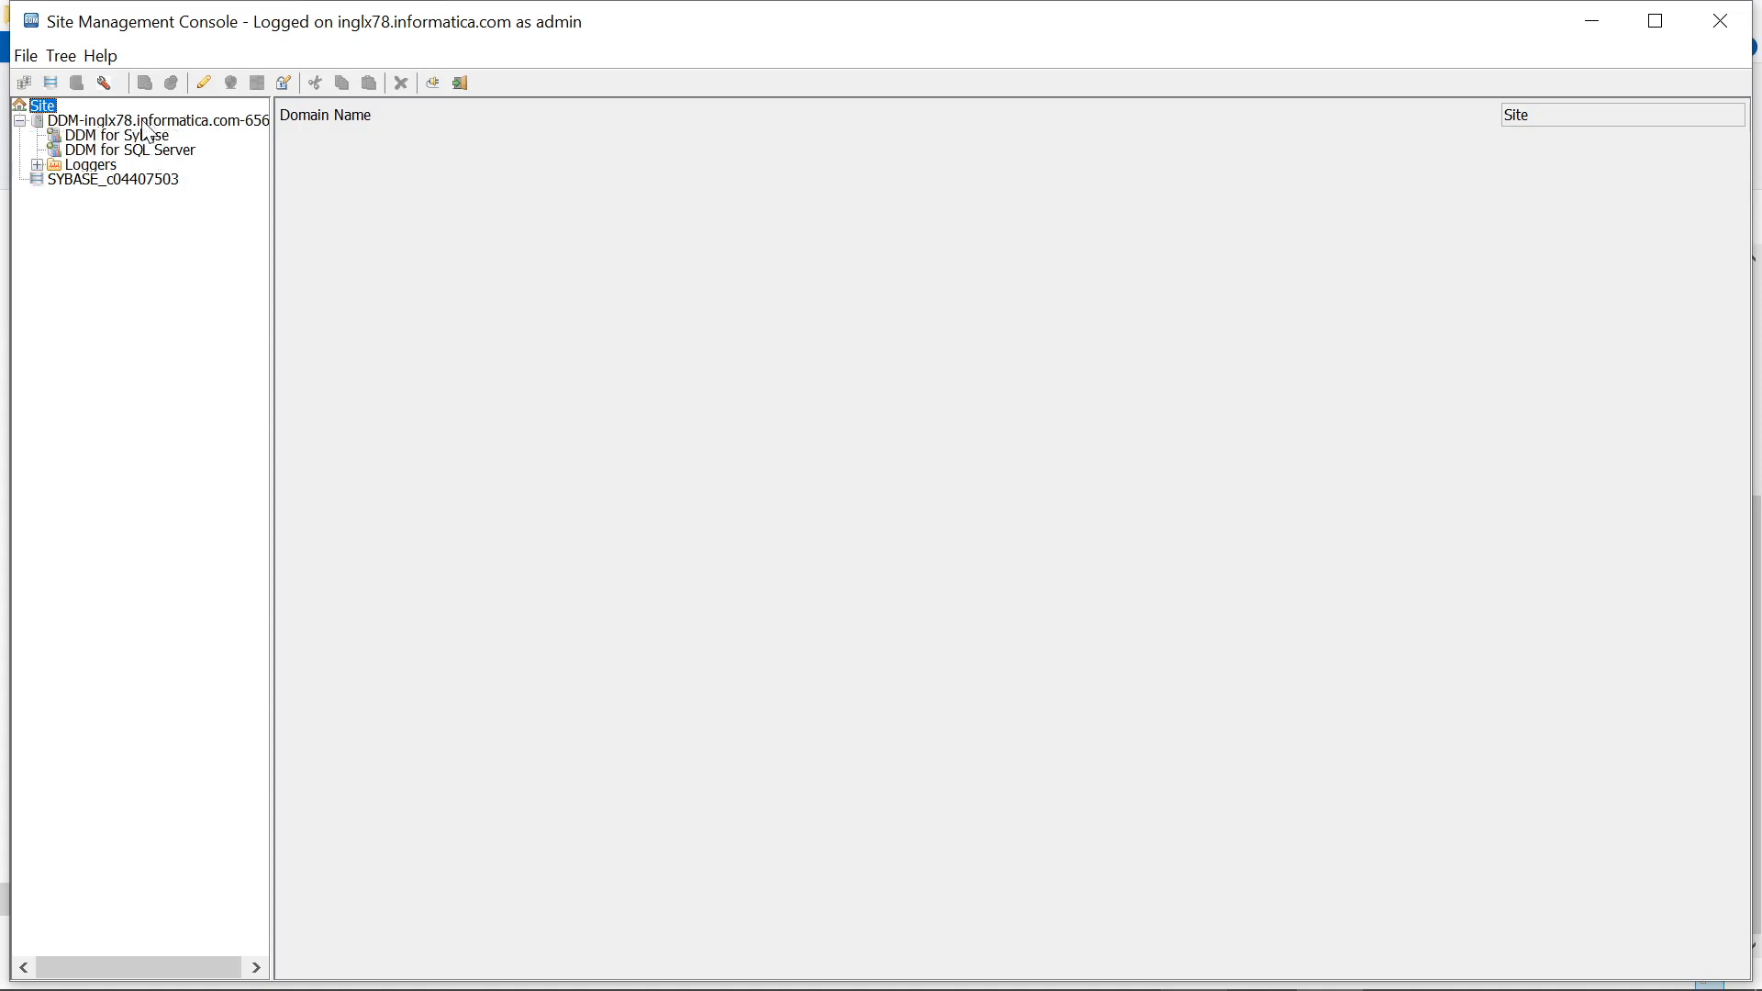
{"action": "left_click", "coordinate": [162, 156]}
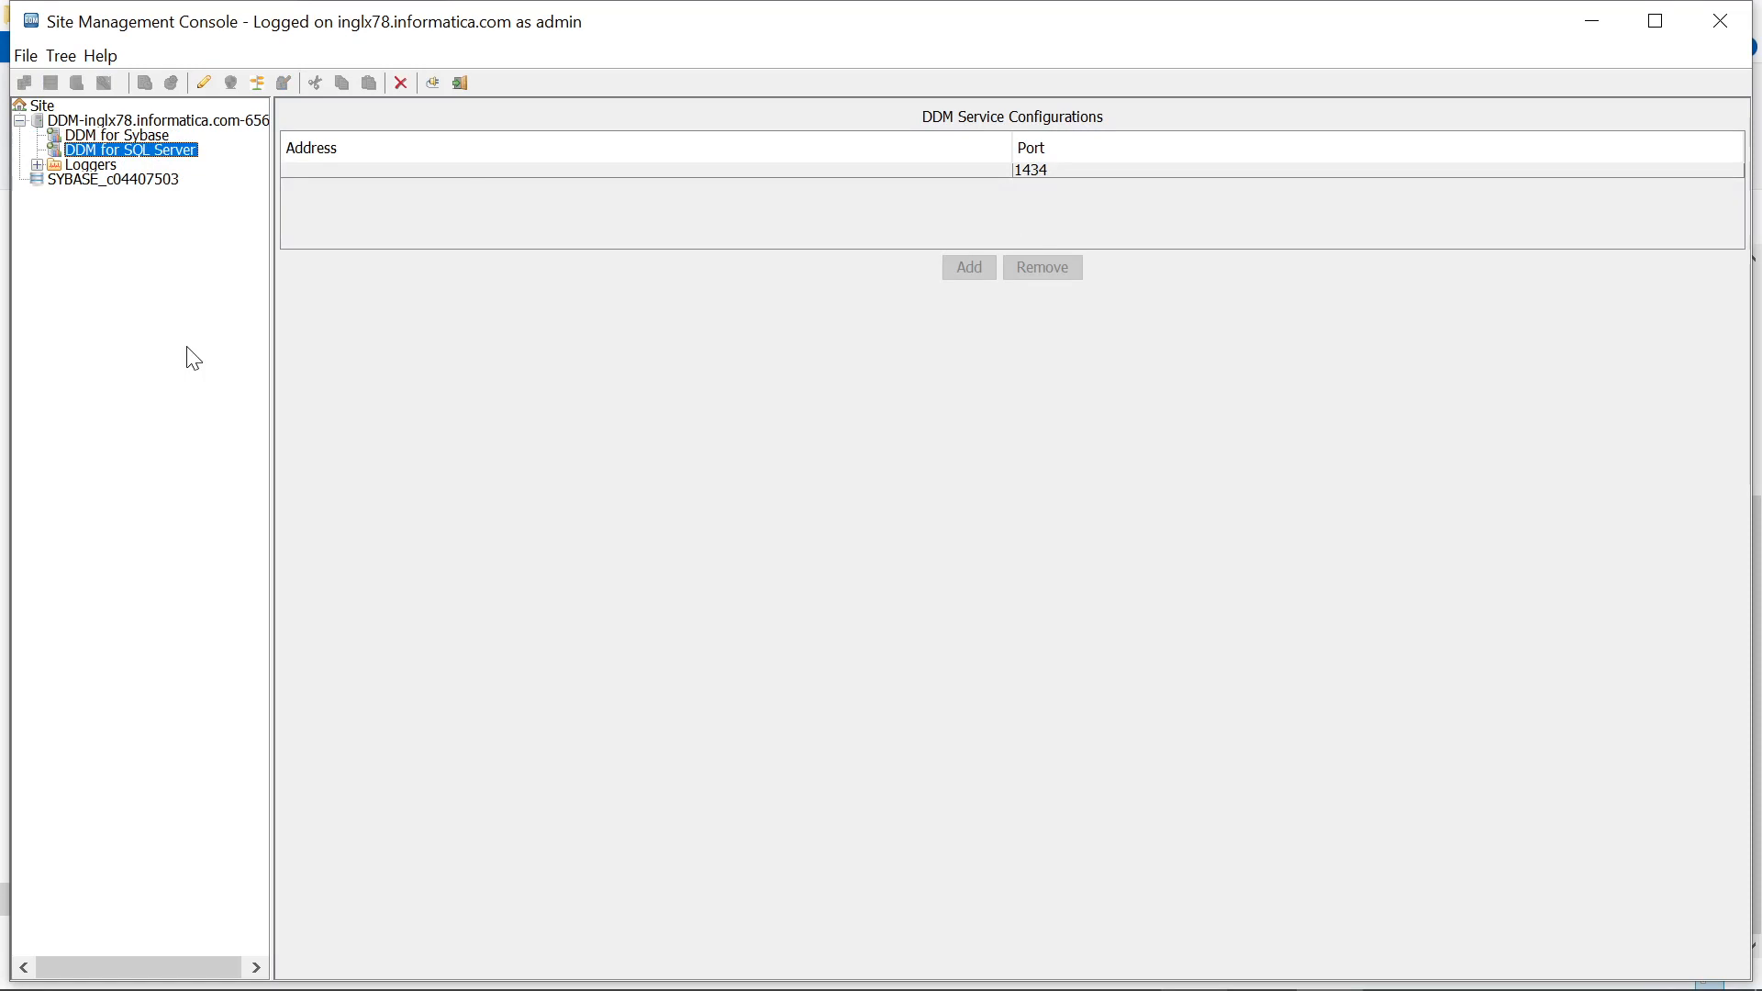
Step: Define a SQL Server database under Site named DDMSQLSERVER, with server address INGSQL16, port 1433, and the DBA username and password
{"action": "left_click", "coordinate": [49, 109]}
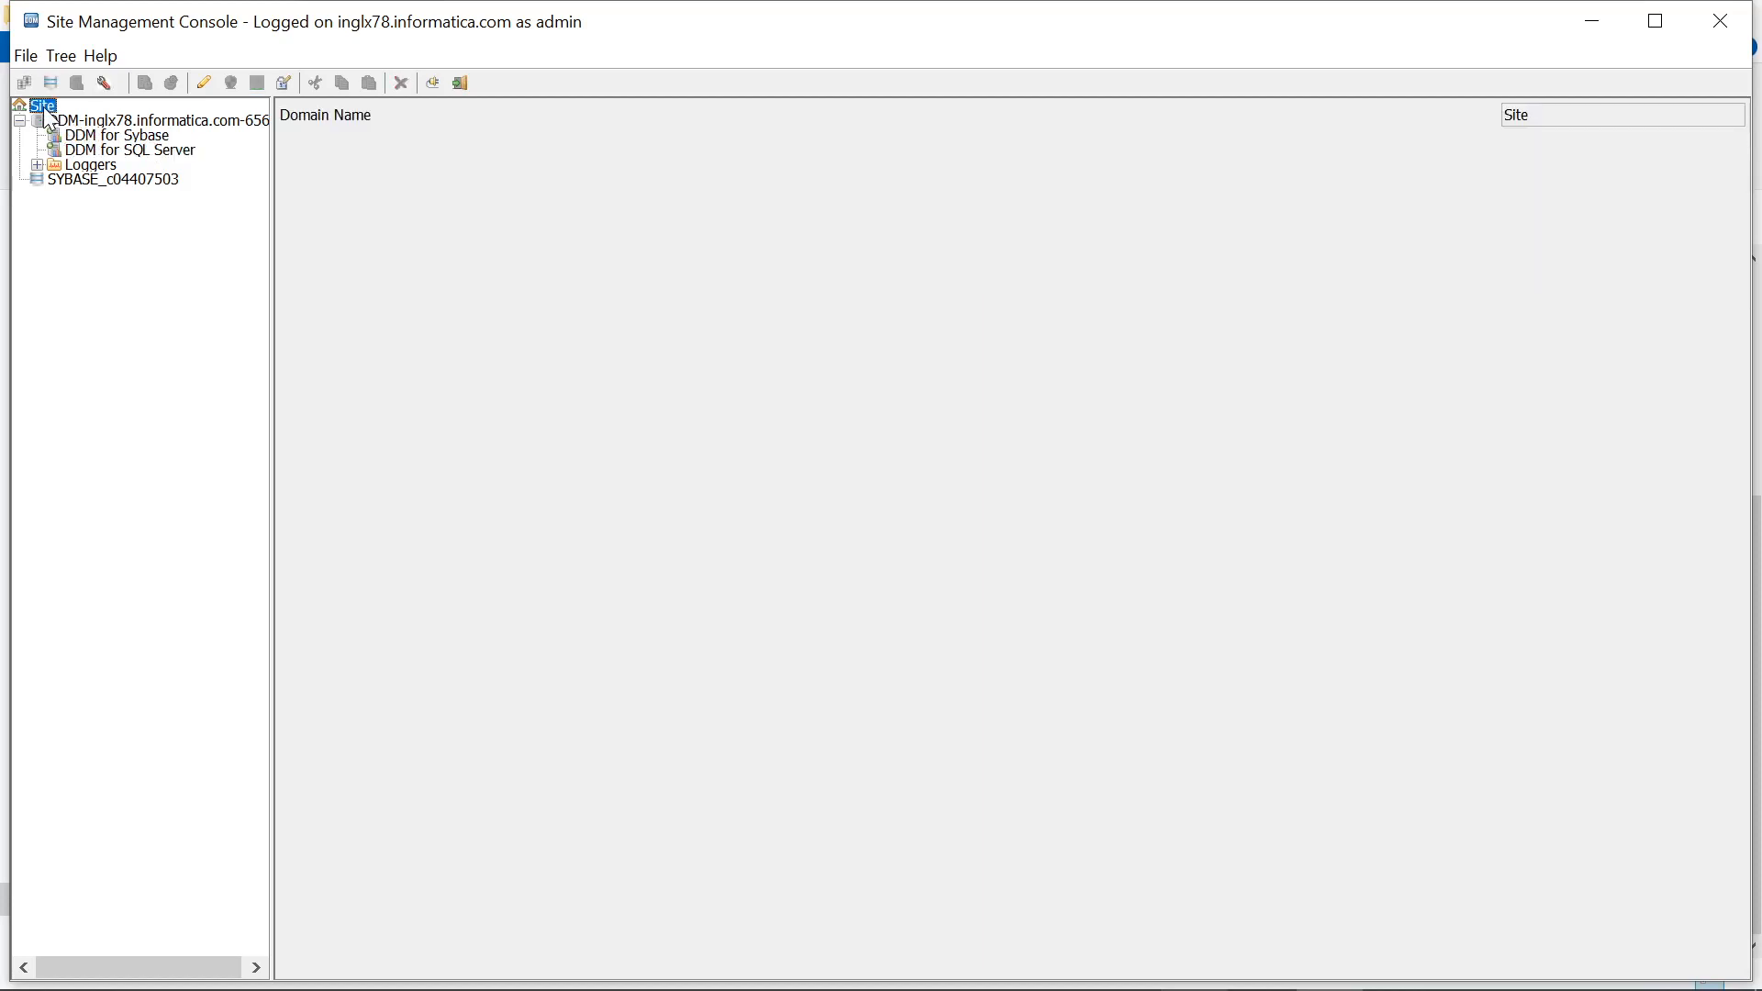
{"action": "right_click", "coordinate": [44, 108]}
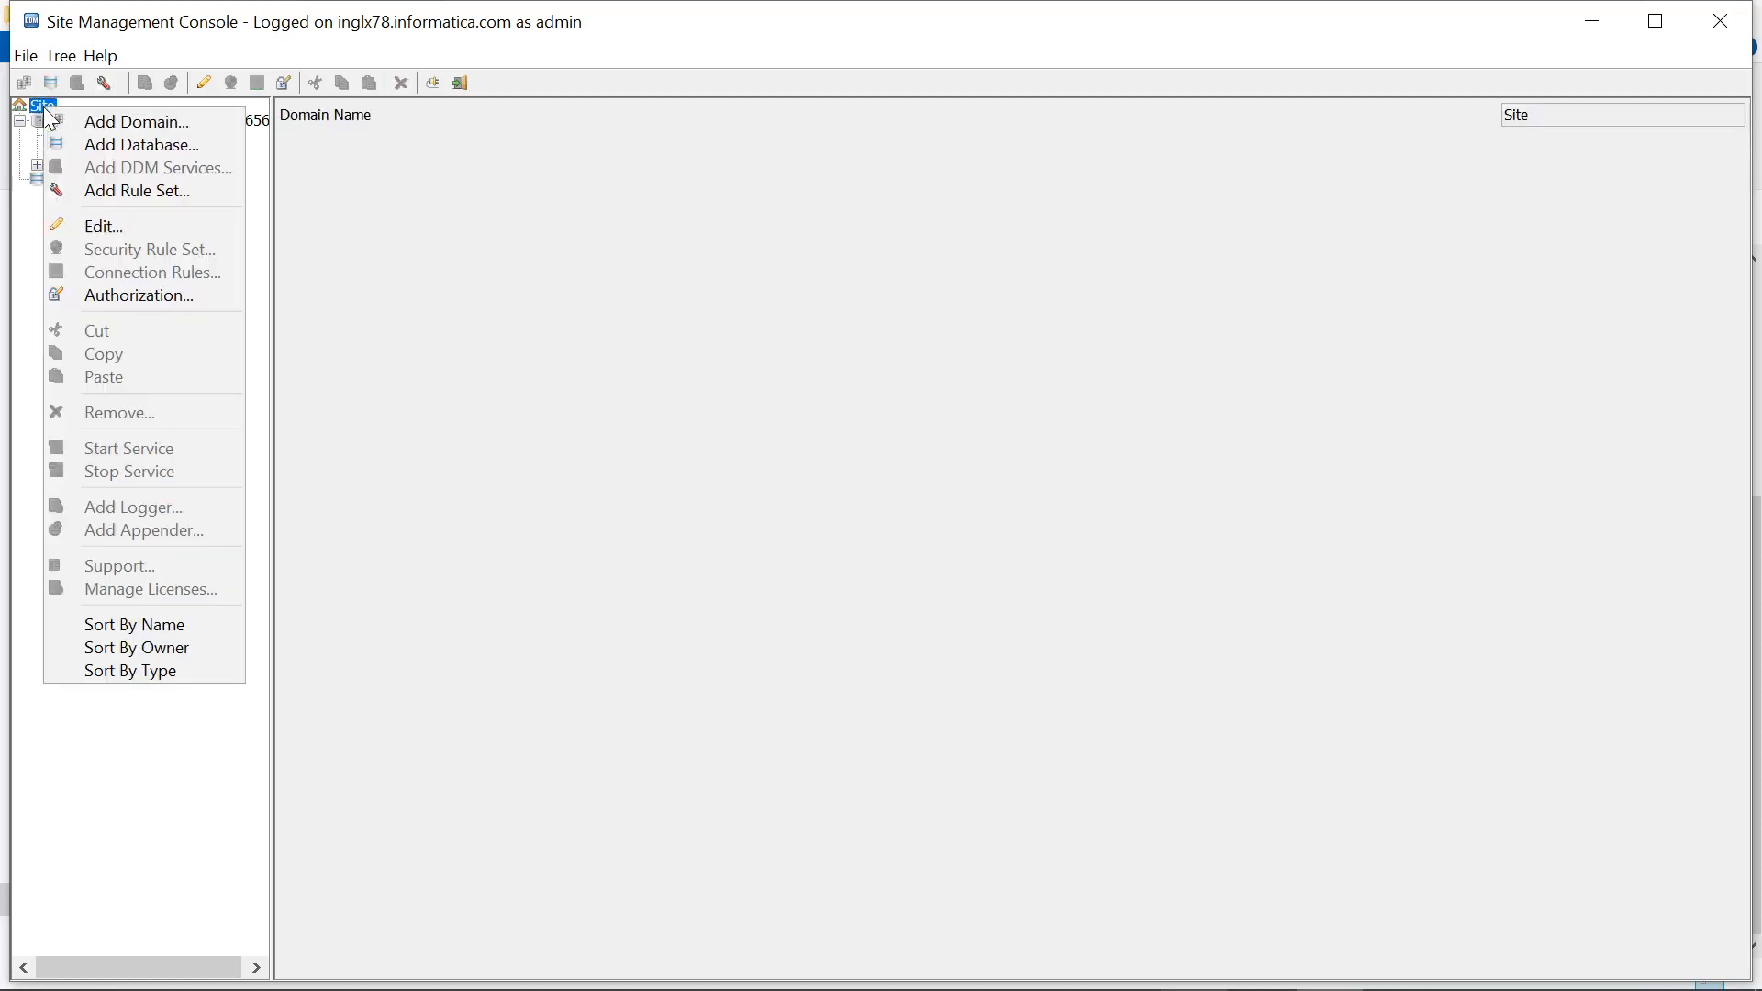
{"action": "left_click", "coordinate": [154, 144]}
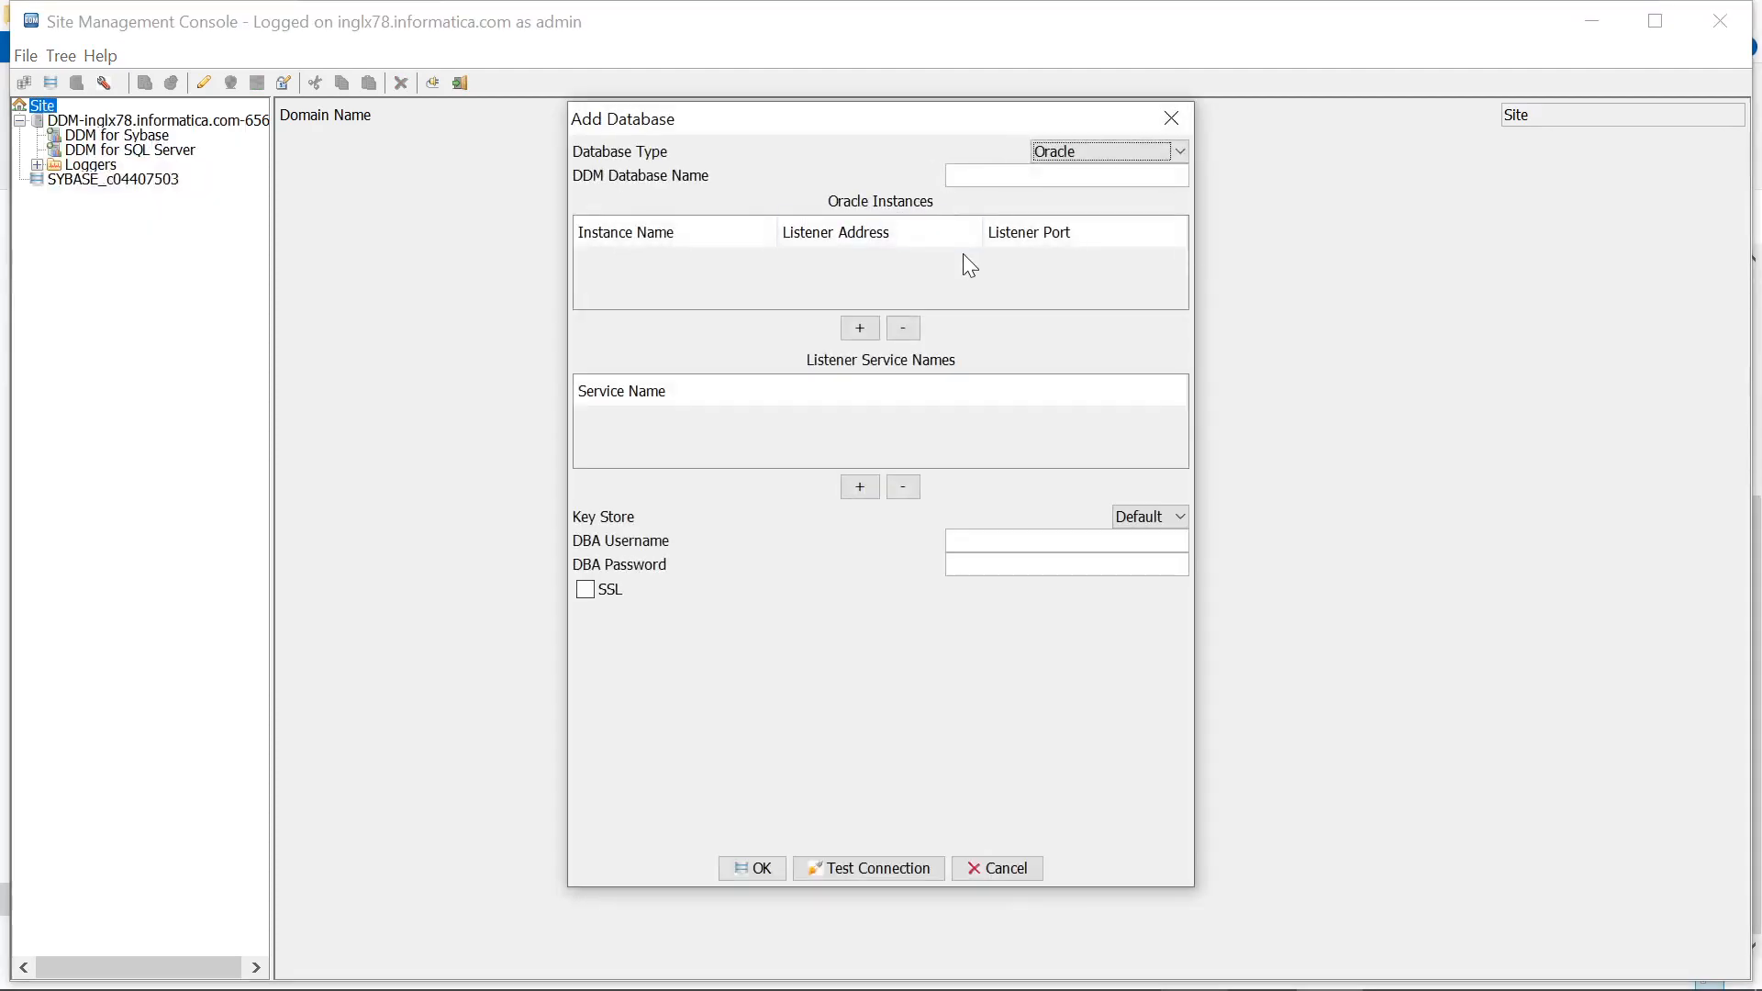
{"action": "left_click", "coordinate": [1182, 151]}
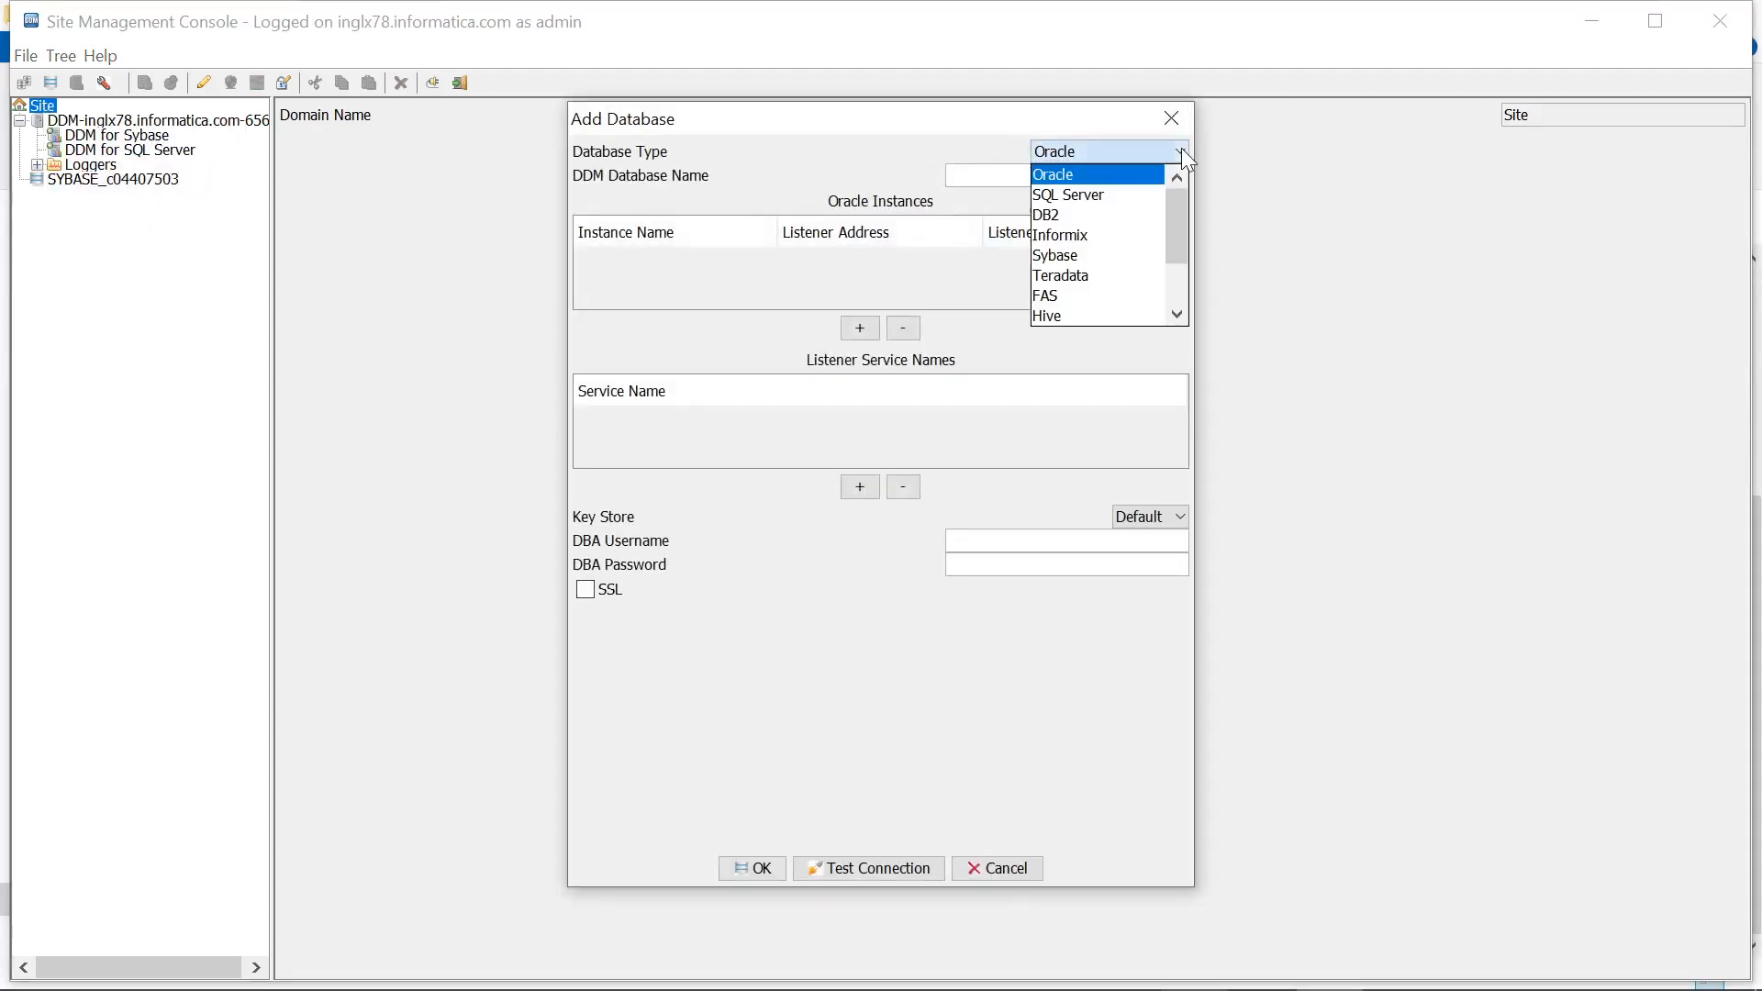
{"action": "left_click", "coordinate": [1101, 196]}
{"action": "left_click", "coordinate": [1066, 175]}
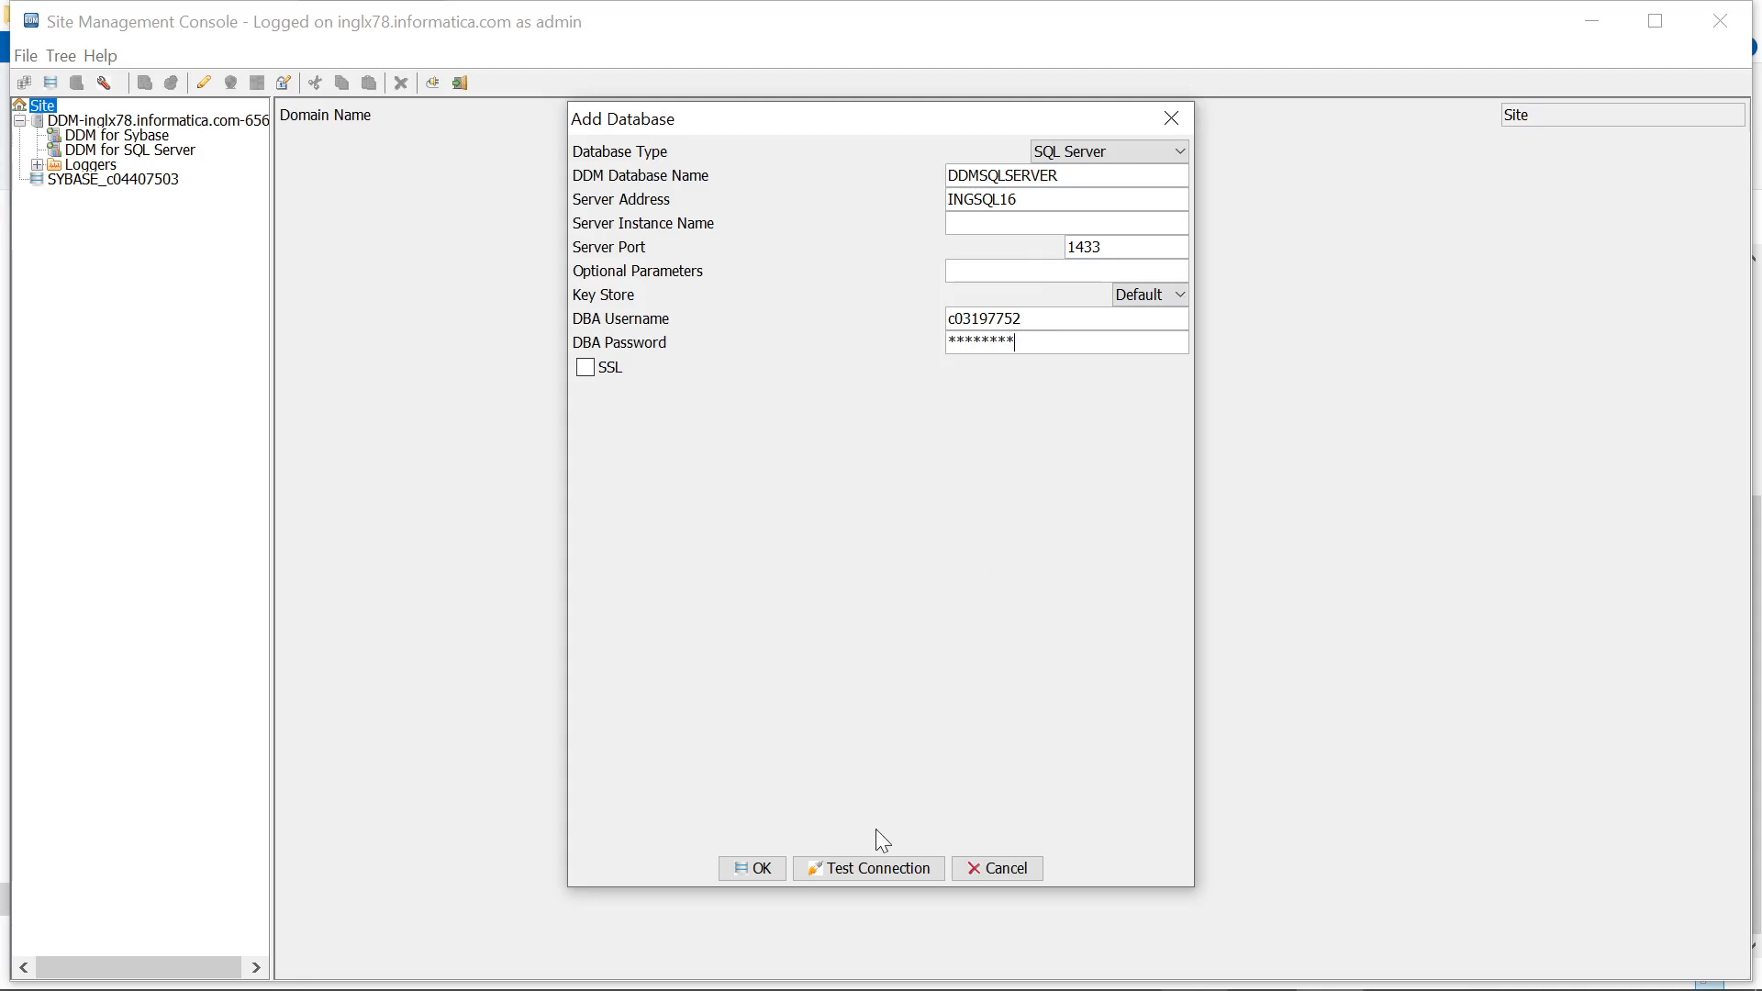
Step: Test the new database connection, then save the DDMSQLSERVER definition to the site
{"action": "left_click", "coordinate": [883, 868]}
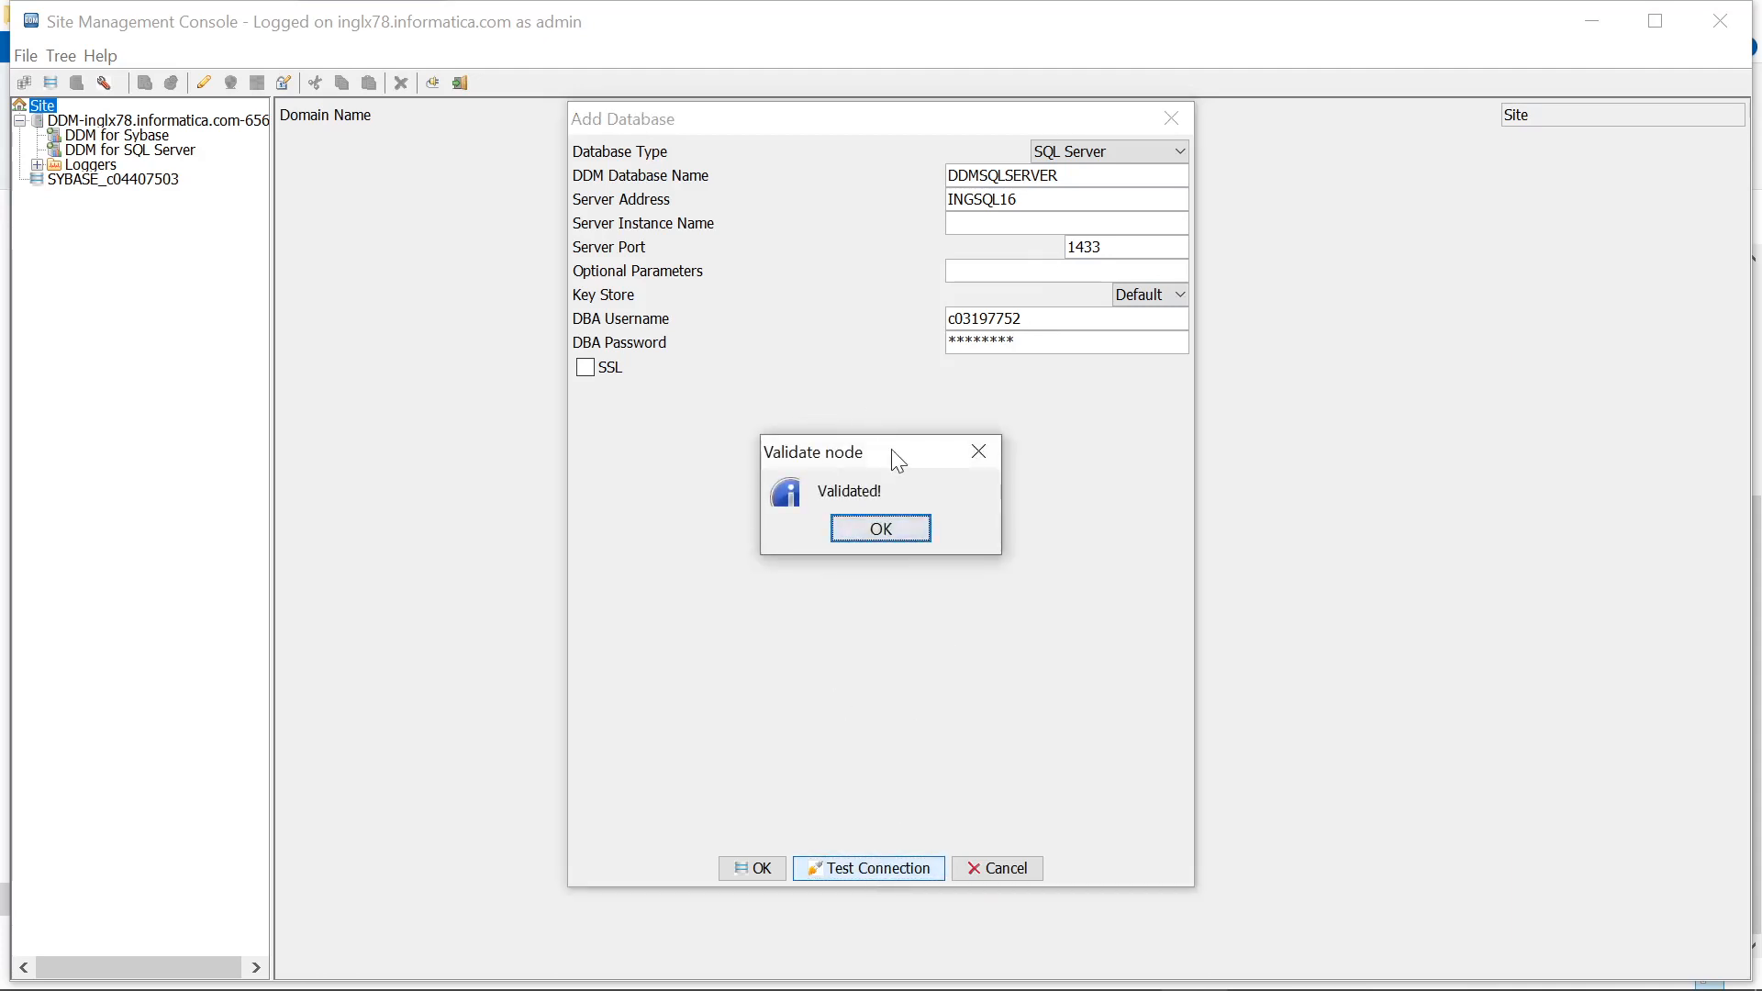
{"action": "left_click", "coordinate": [885, 528]}
{"action": "left_click_drag", "start_coordinate": [1062, 175], "coordinate": [946, 176]}
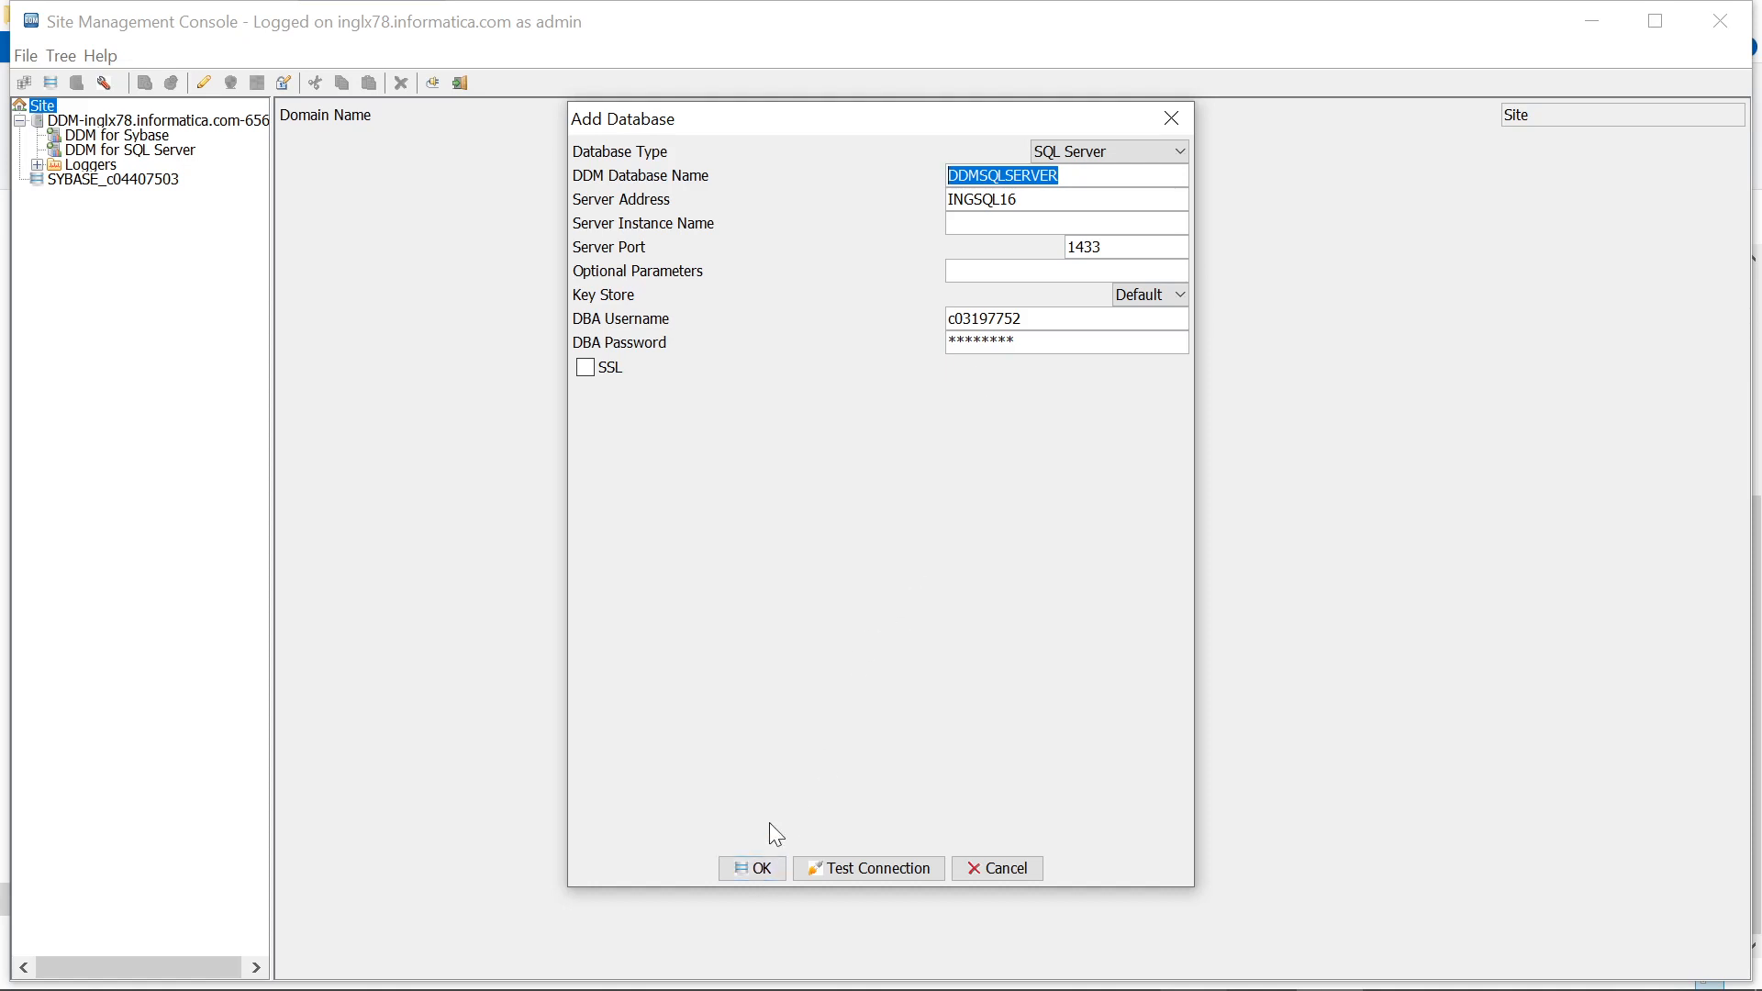
{"action": "left_click", "coordinate": [752, 868]}
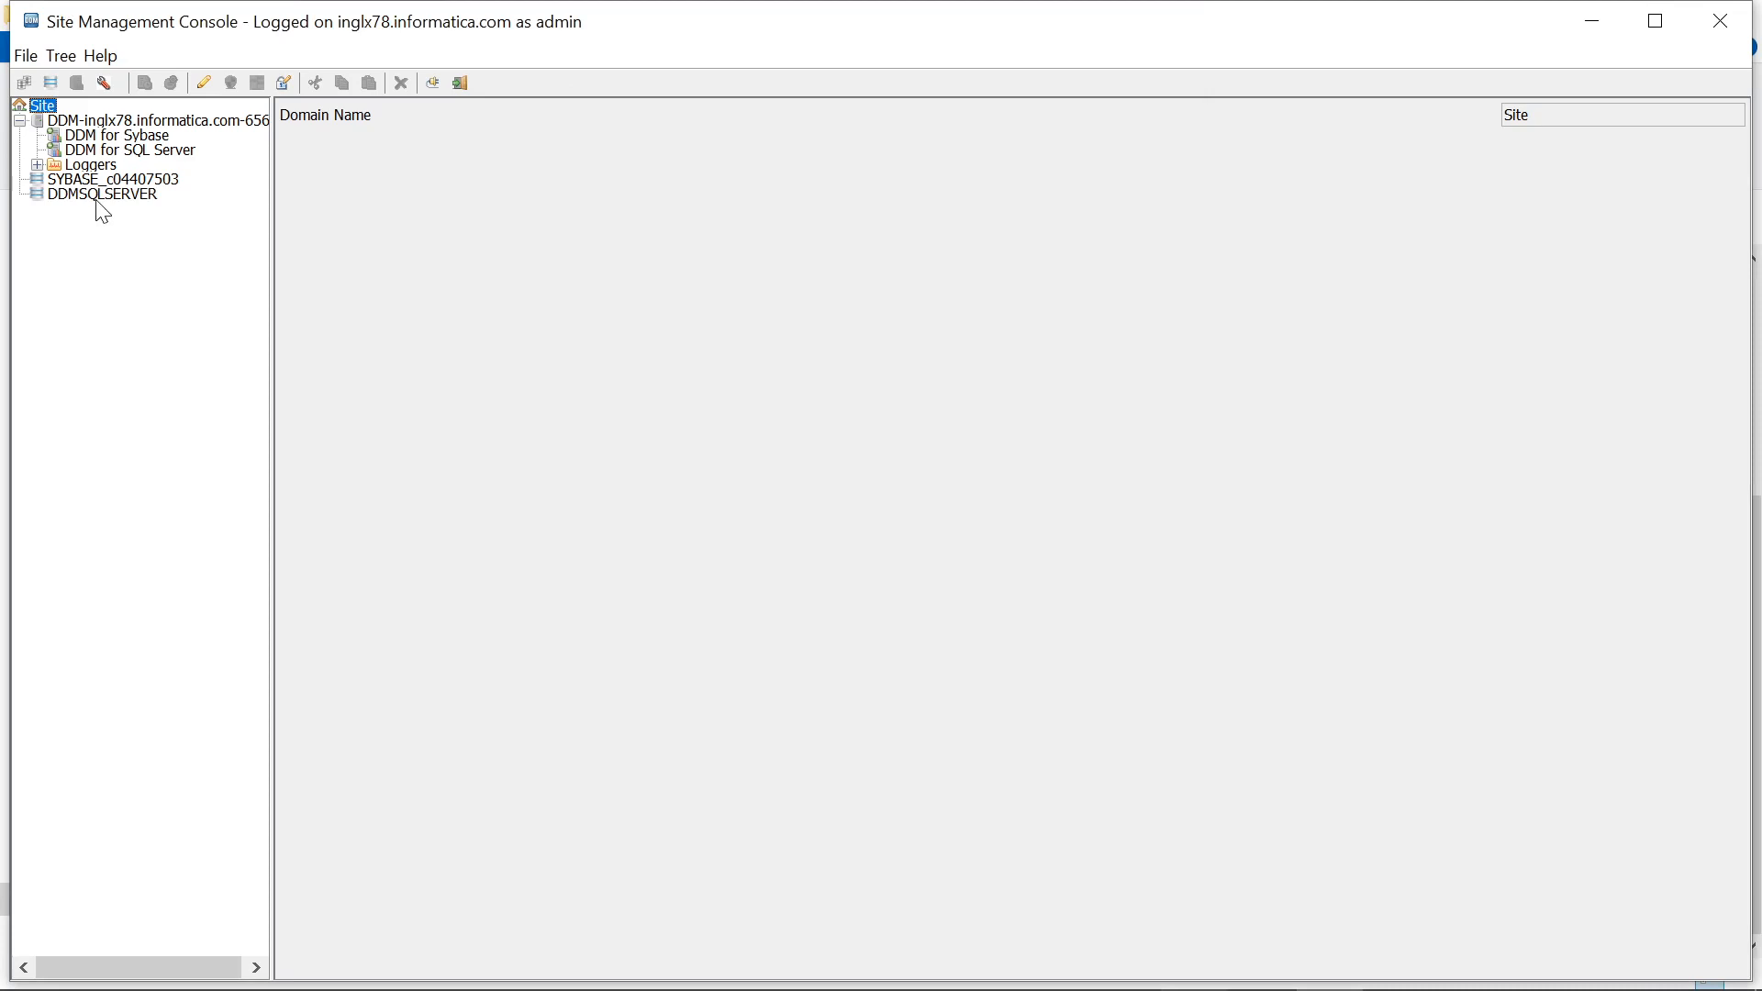
{"action": "left_click", "coordinate": [99, 196]}
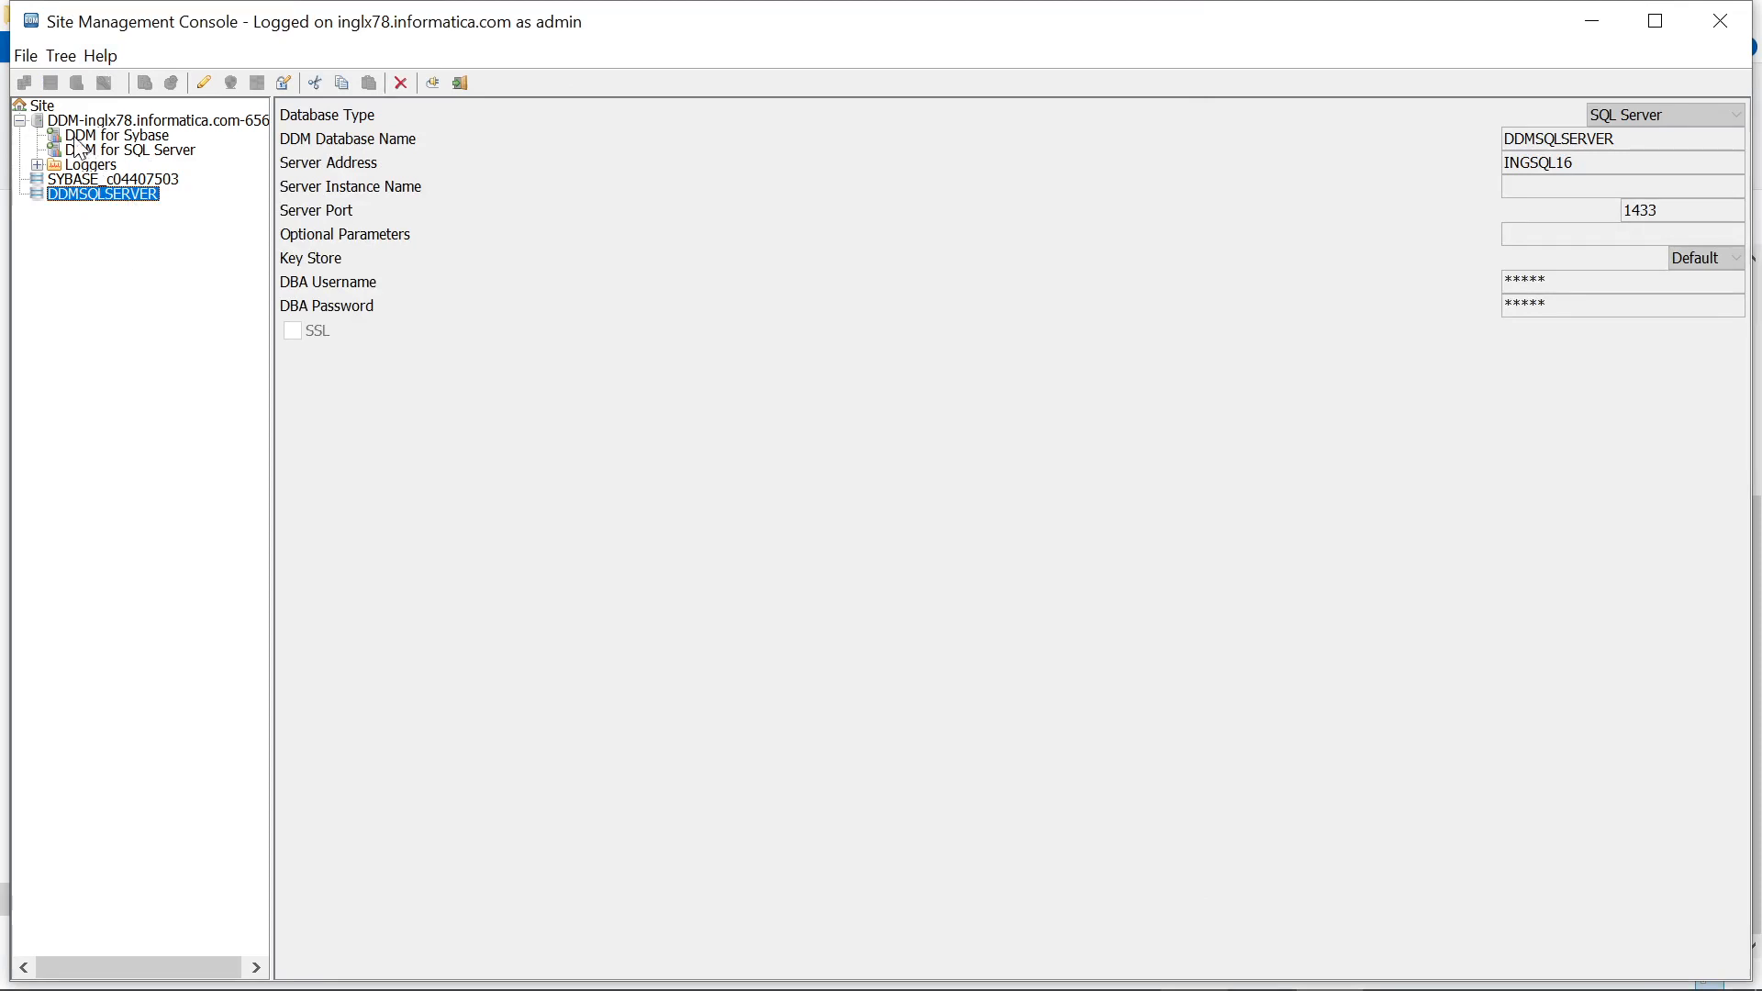
Step: Add a rule set named MASKTABLE under Site and select it
{"action": "left_click", "coordinate": [43, 107]}
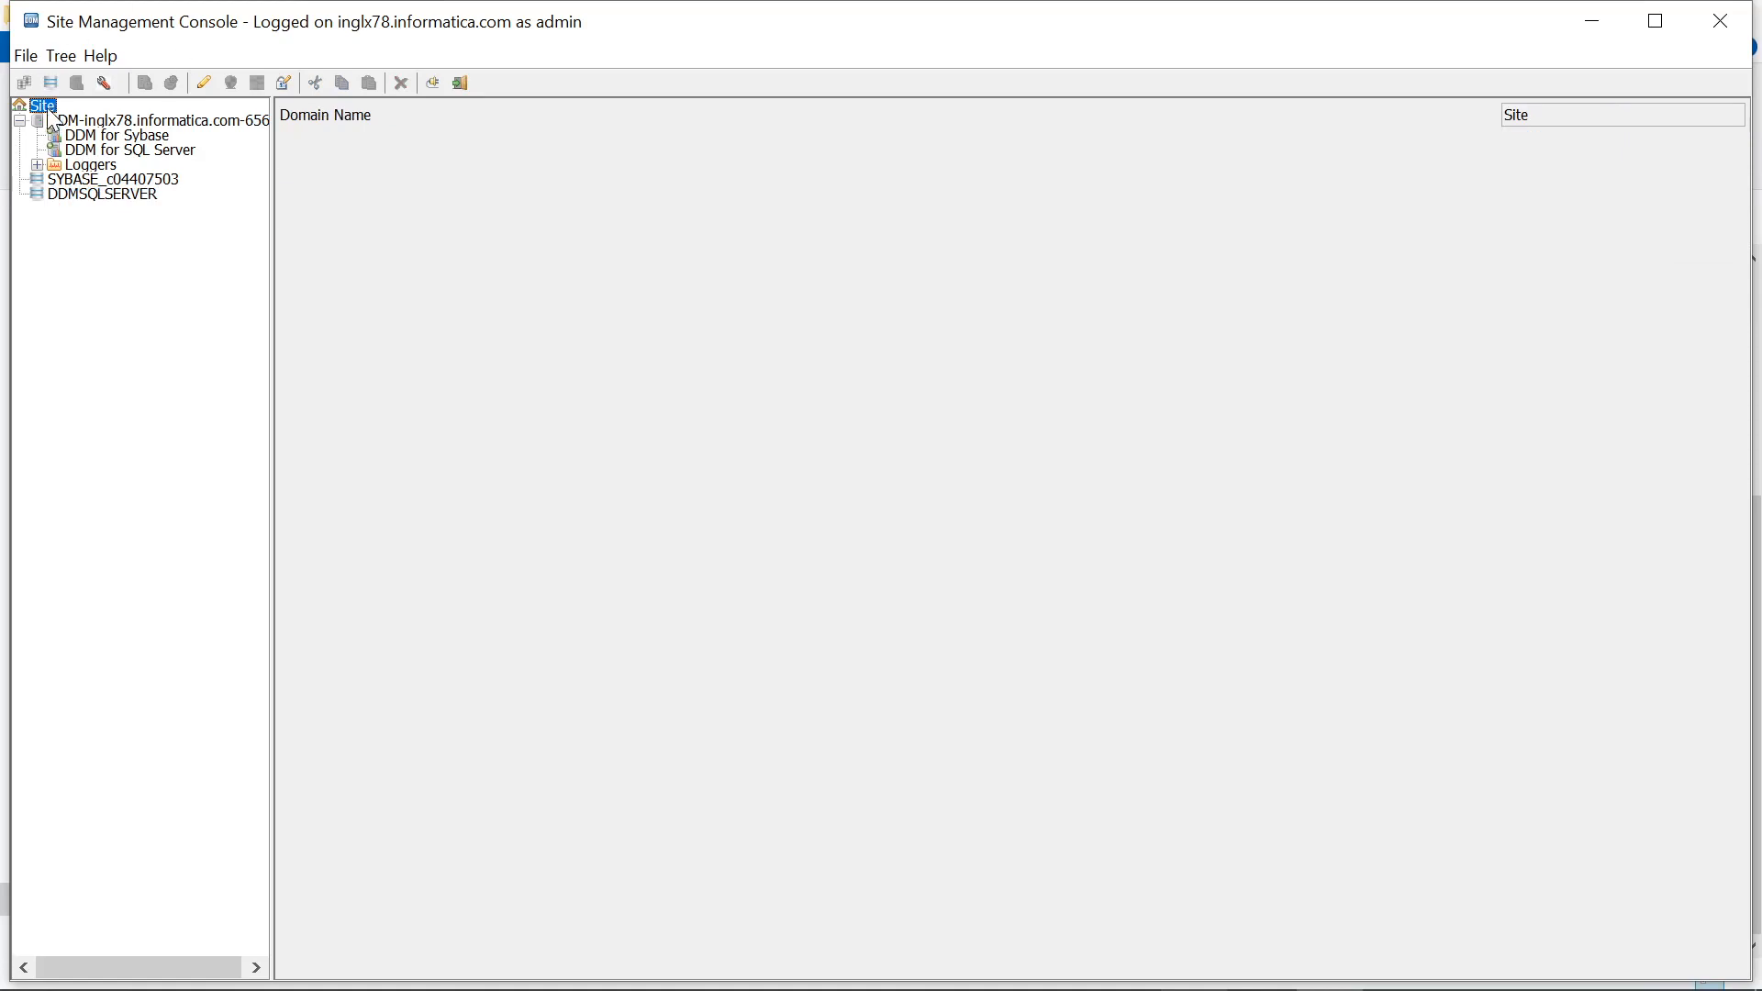
{"action": "right_click", "coordinate": [48, 109]}
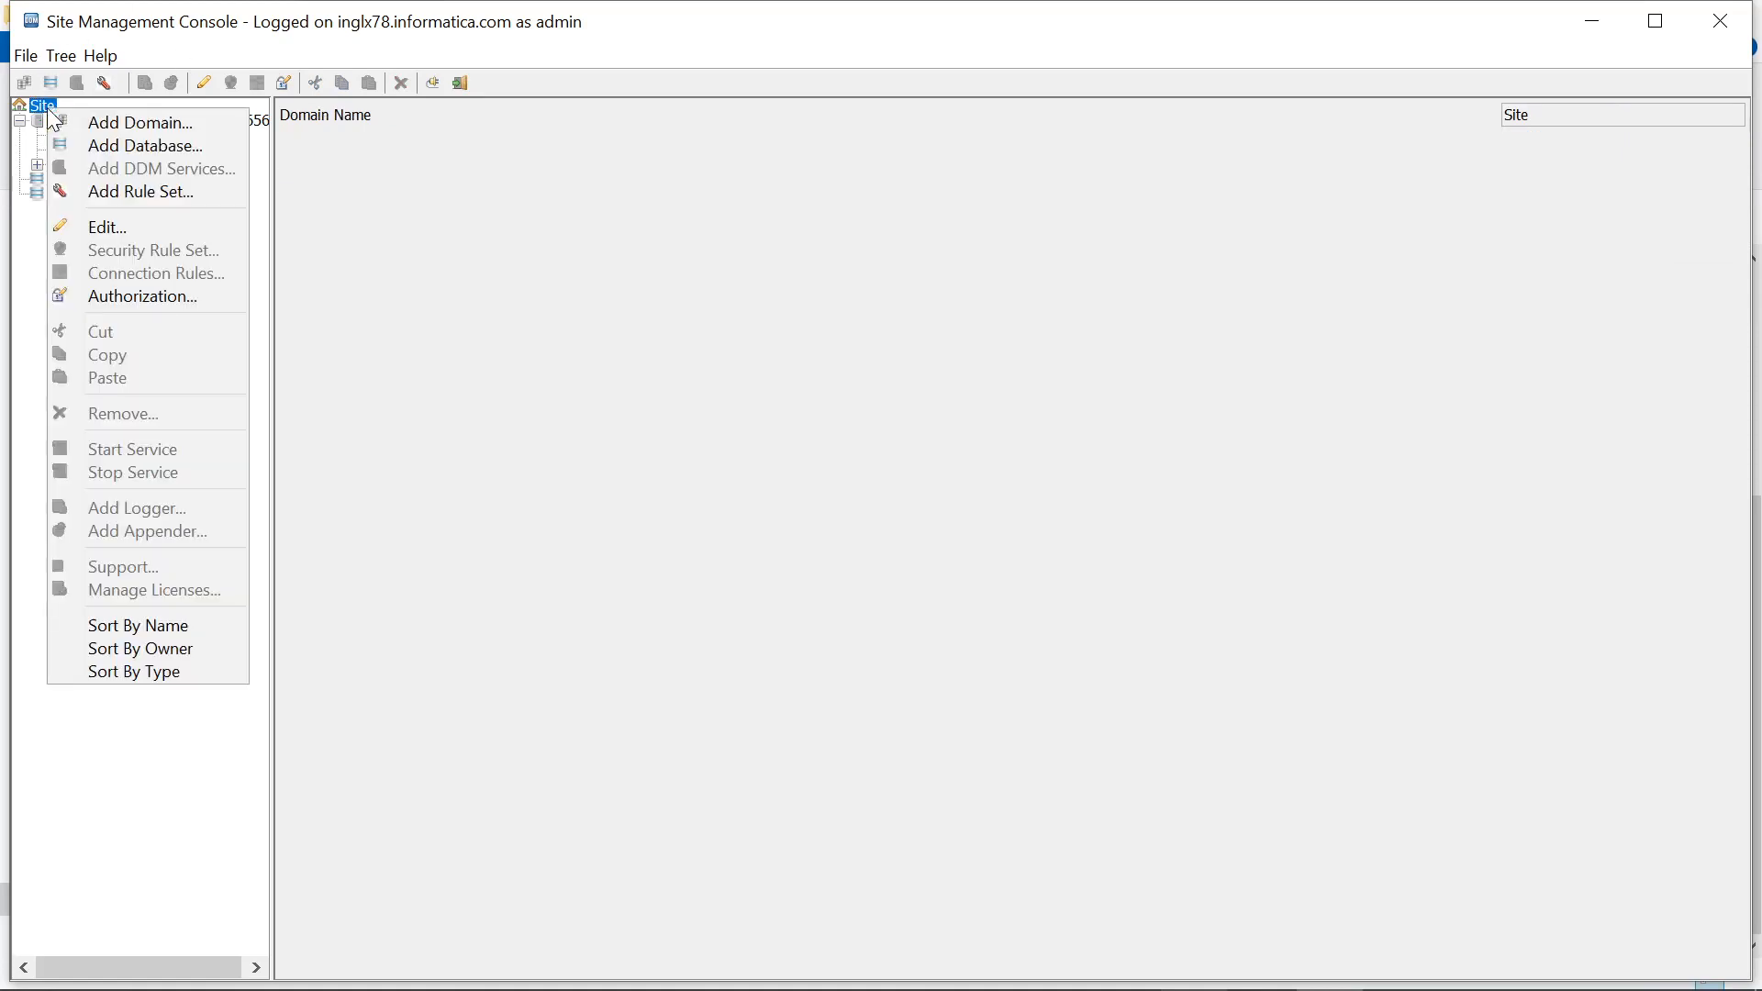
{"action": "left_click", "coordinate": [150, 191]}
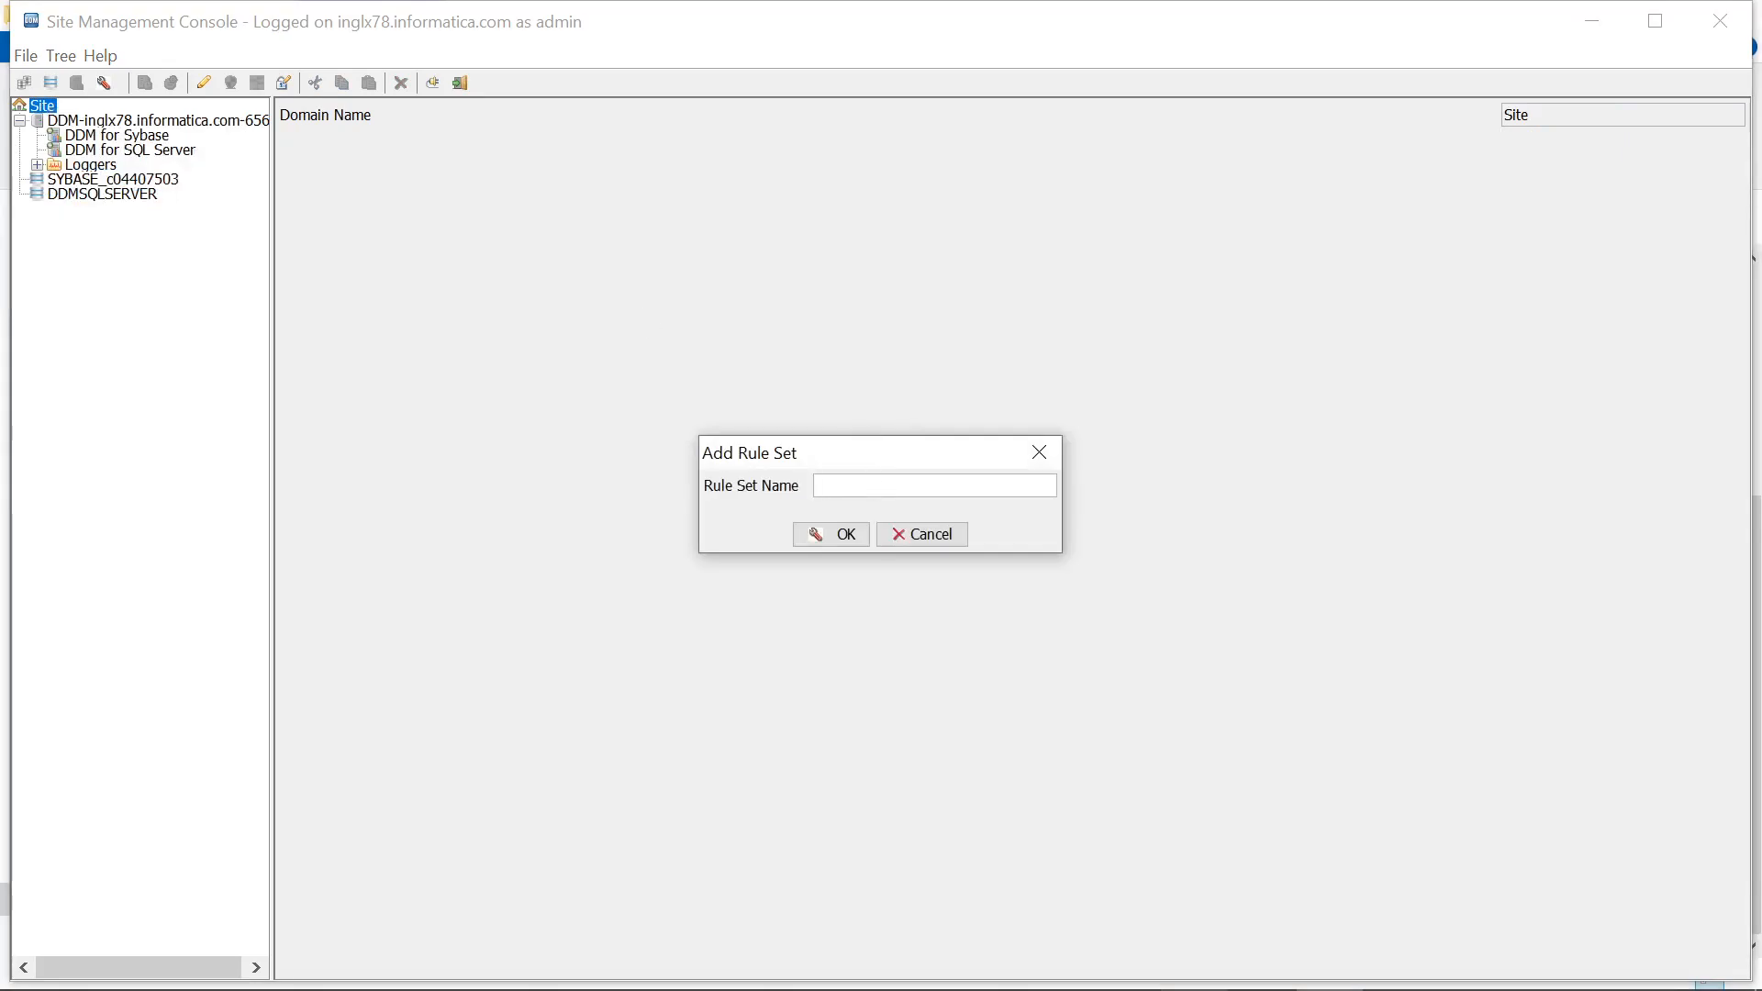
{"action": "type", "text": "MASKTABLE"}
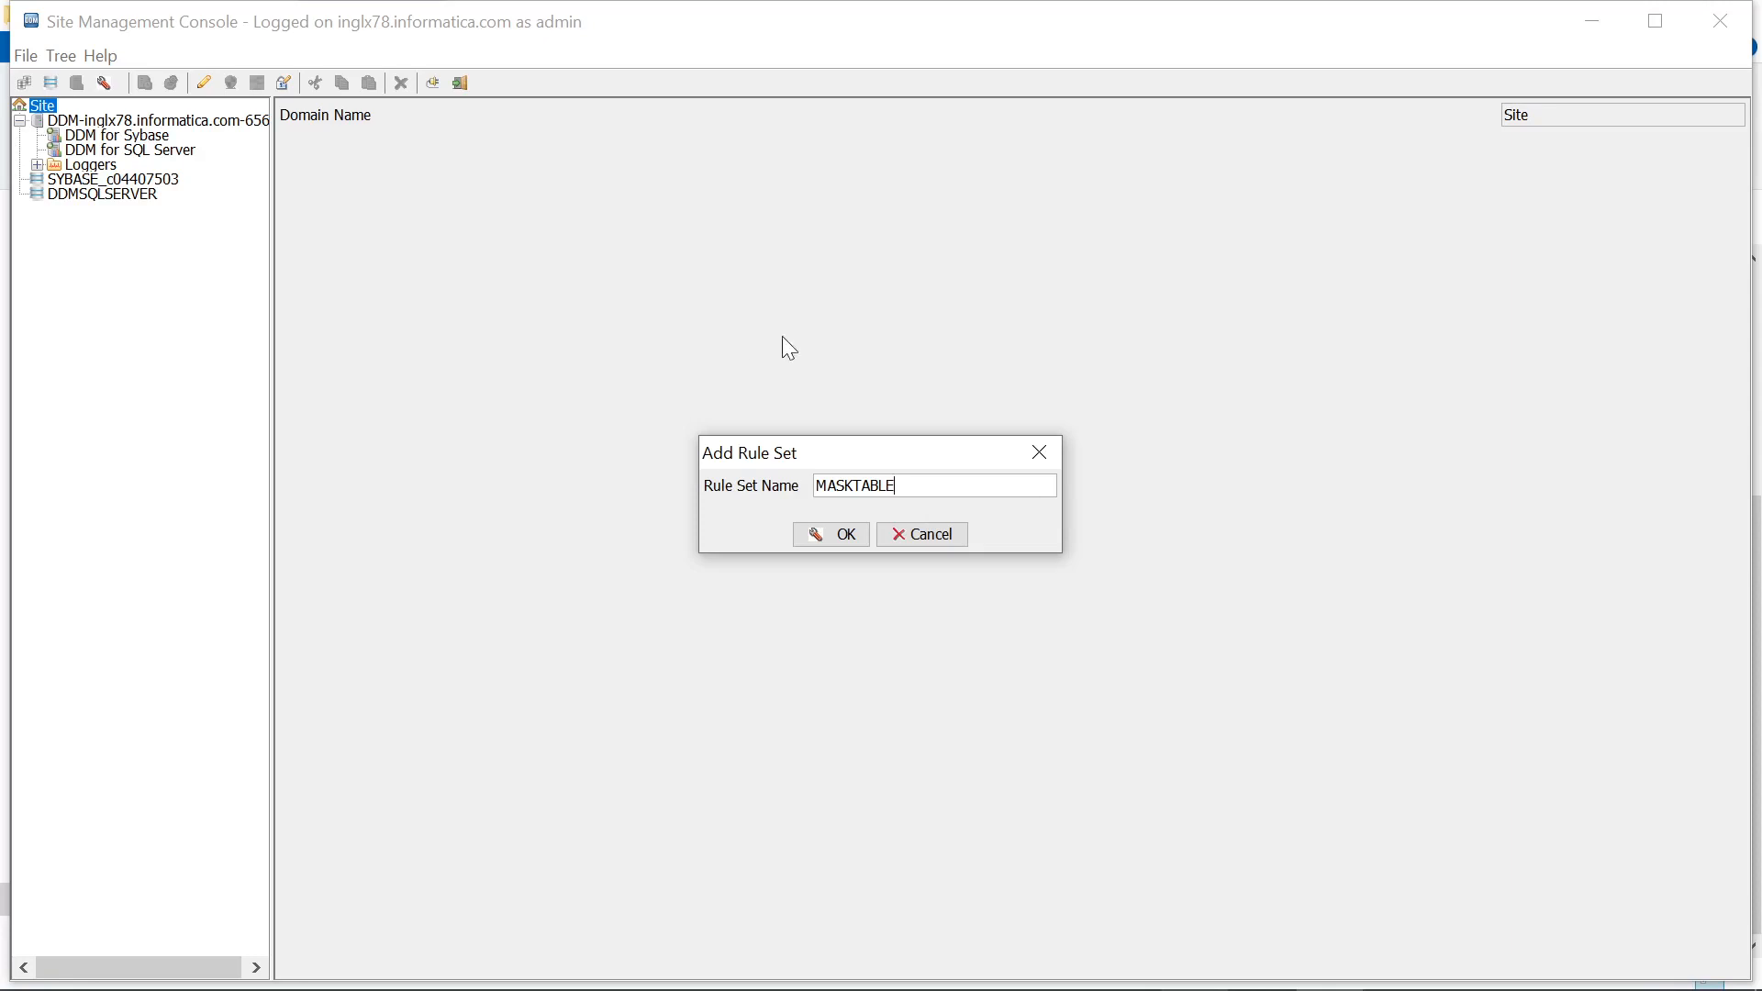
{"action": "left_click", "coordinate": [835, 537]}
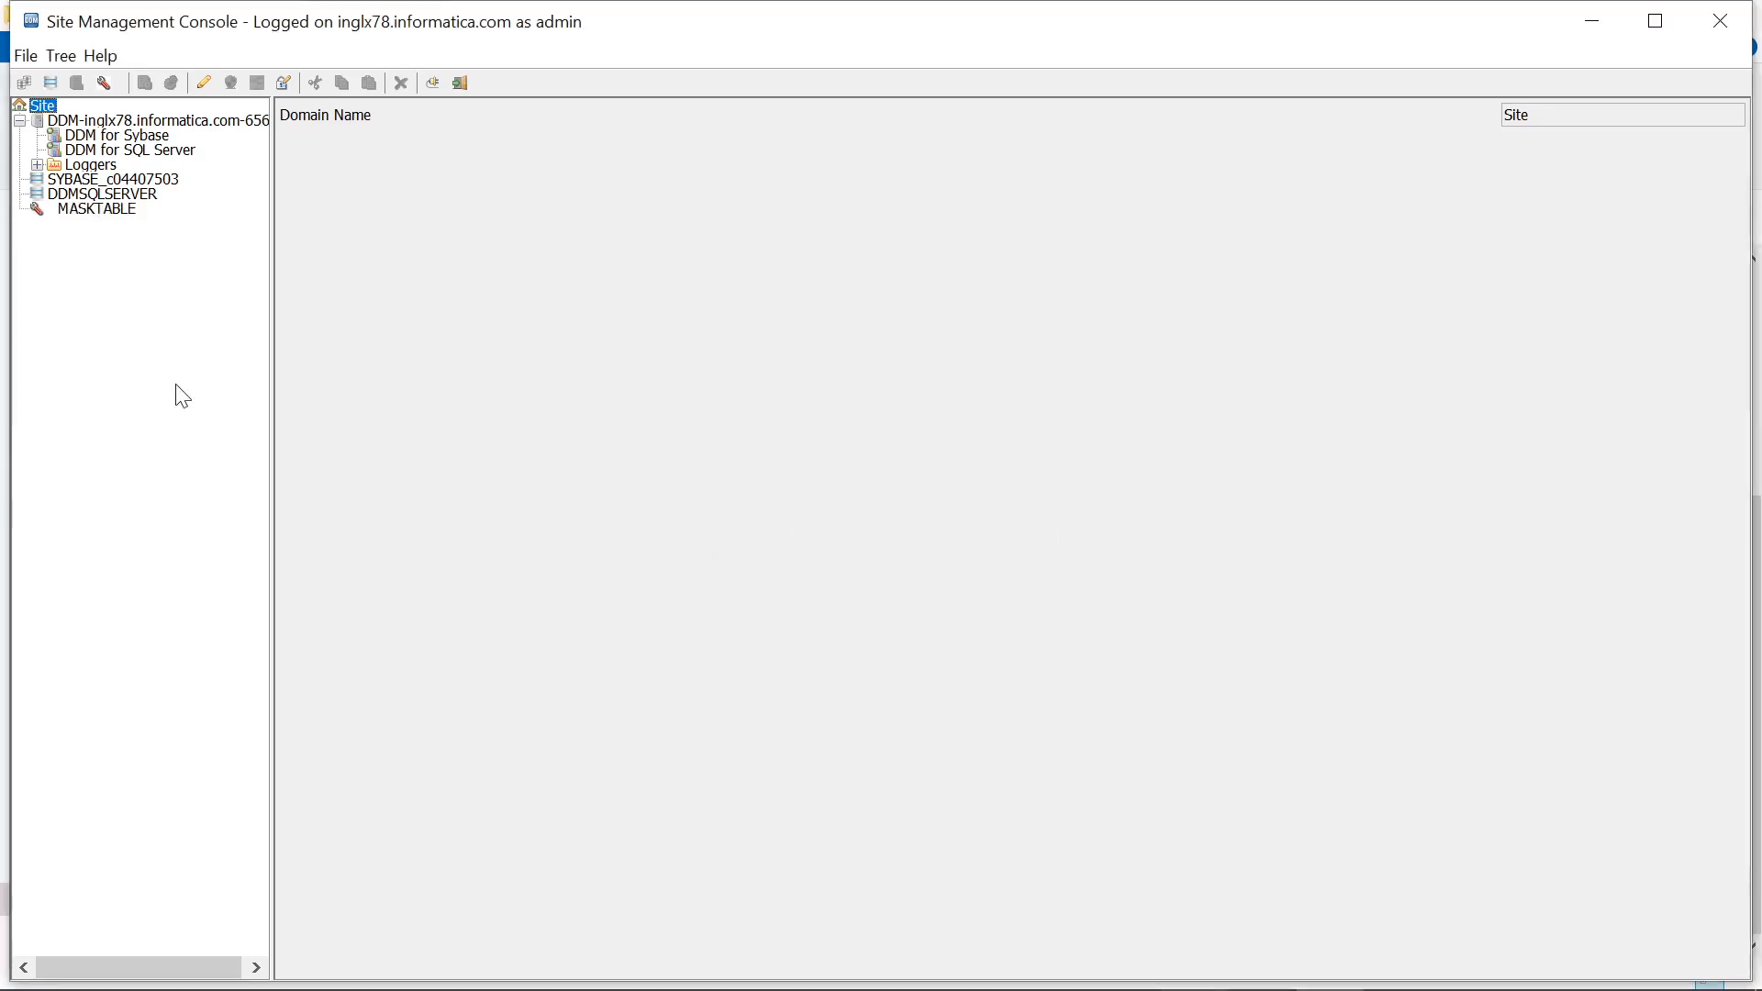
{"action": "left_click", "coordinate": [89, 211]}
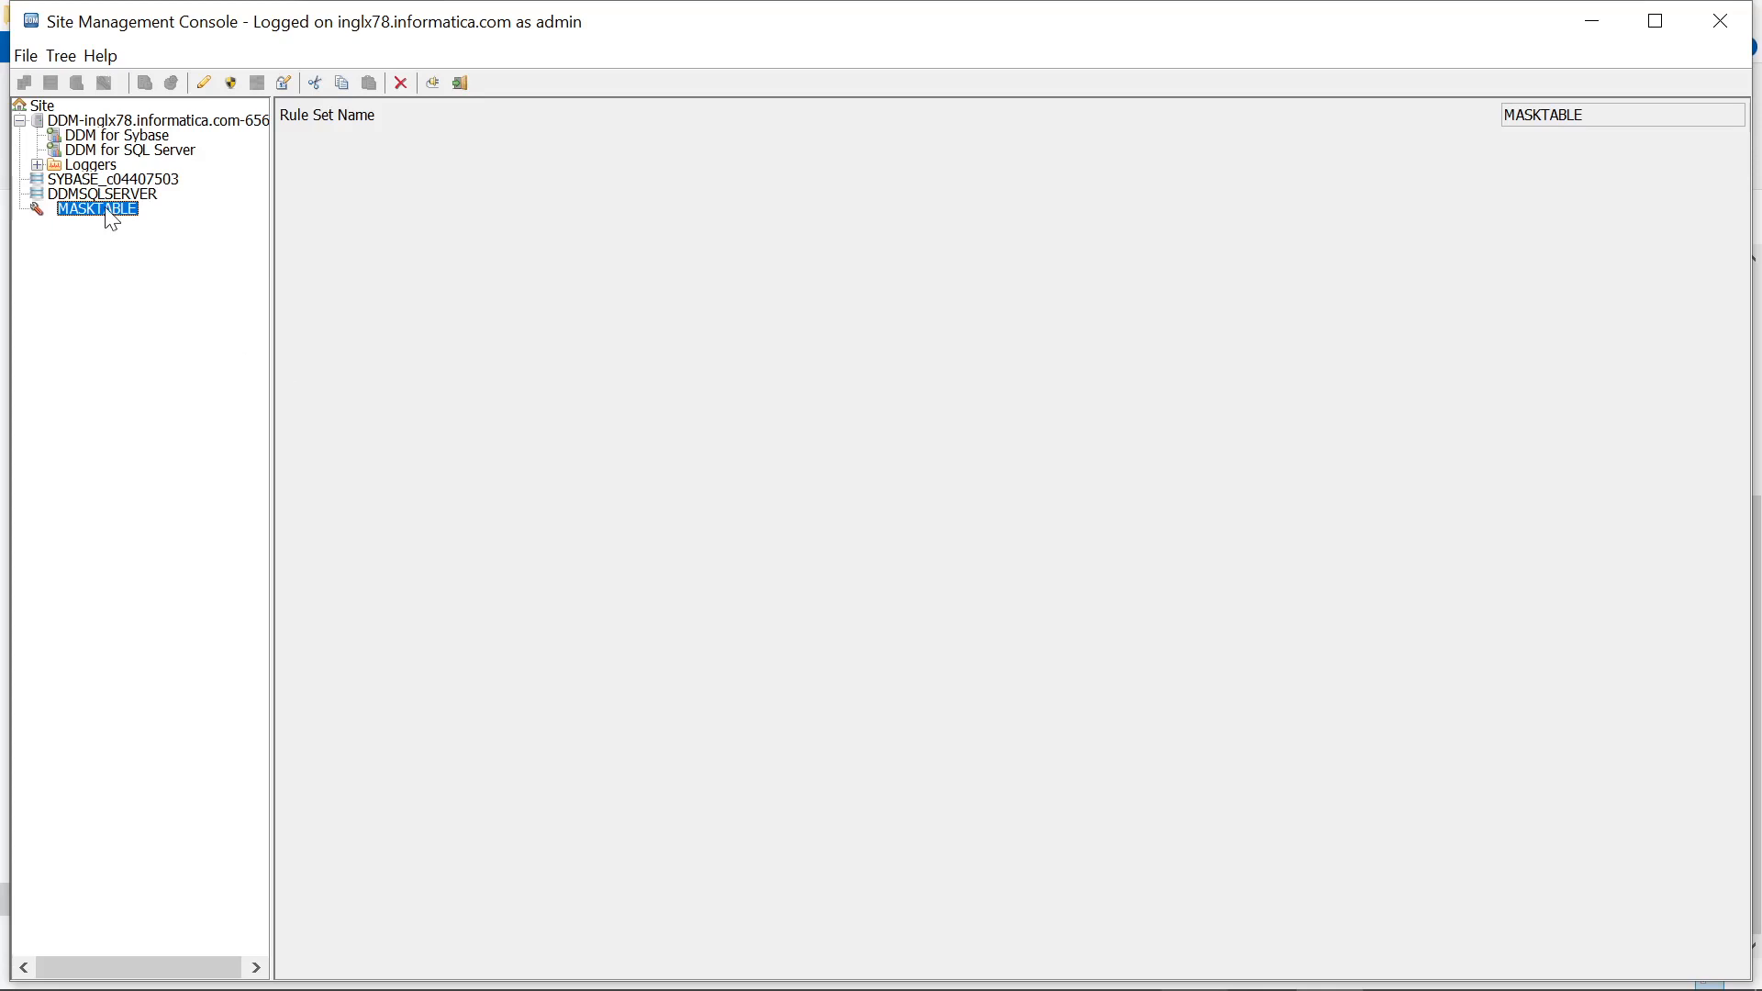
Step: Append connection rule SWITCH_TO_DB to DDM for SQL Server, switching all incoming connections to database DDMSQLSERVER with processing action Continue
{"action": "left_click", "coordinate": [163, 152]}
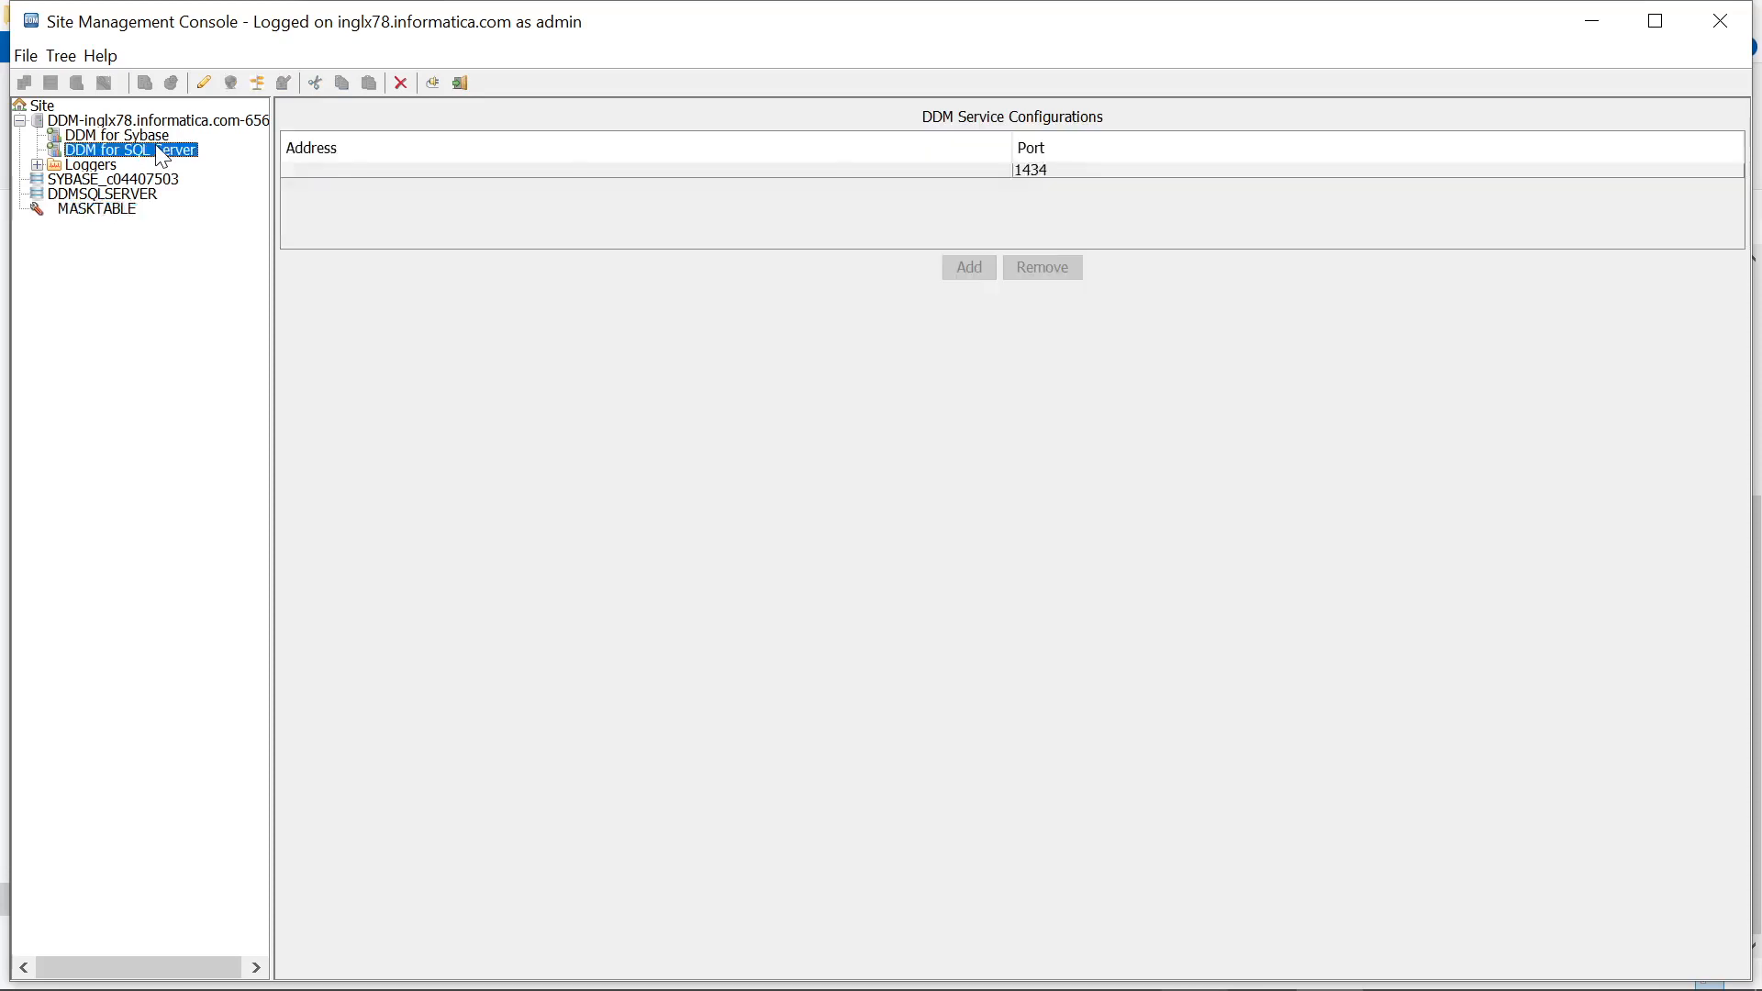
{"action": "right_click", "coordinate": [158, 149]}
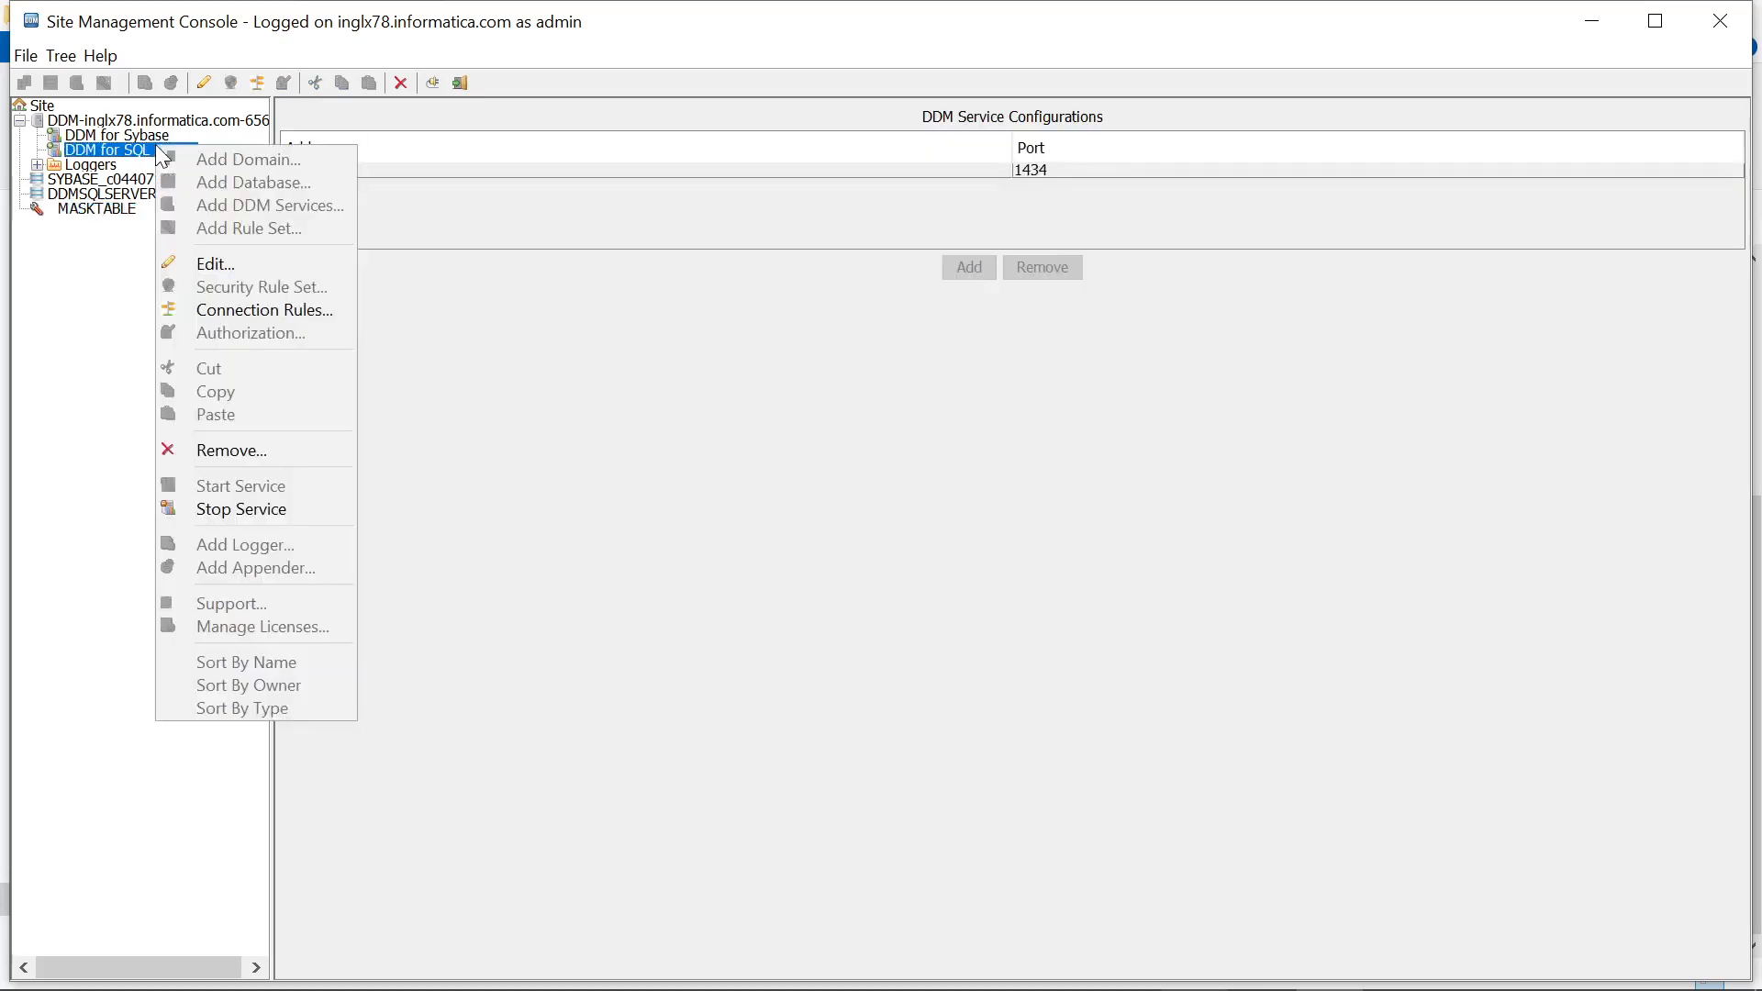
{"action": "left_click", "coordinate": [273, 312]}
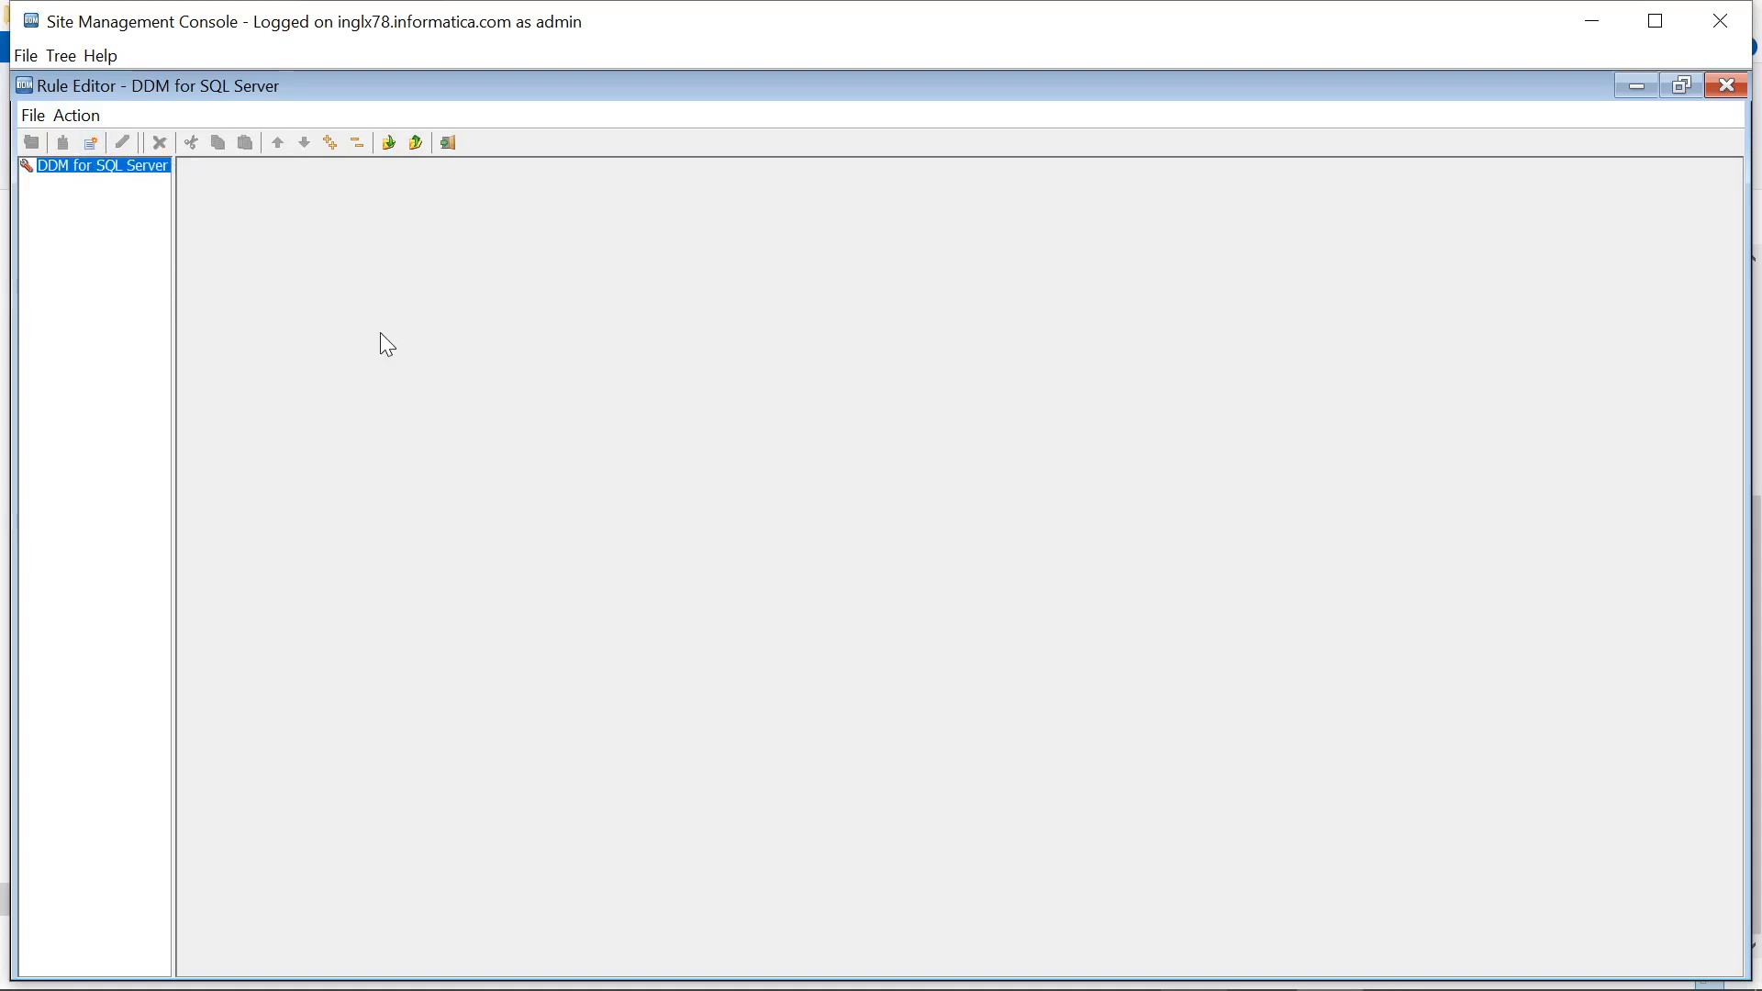
{"action": "left_click", "coordinate": [92, 145]}
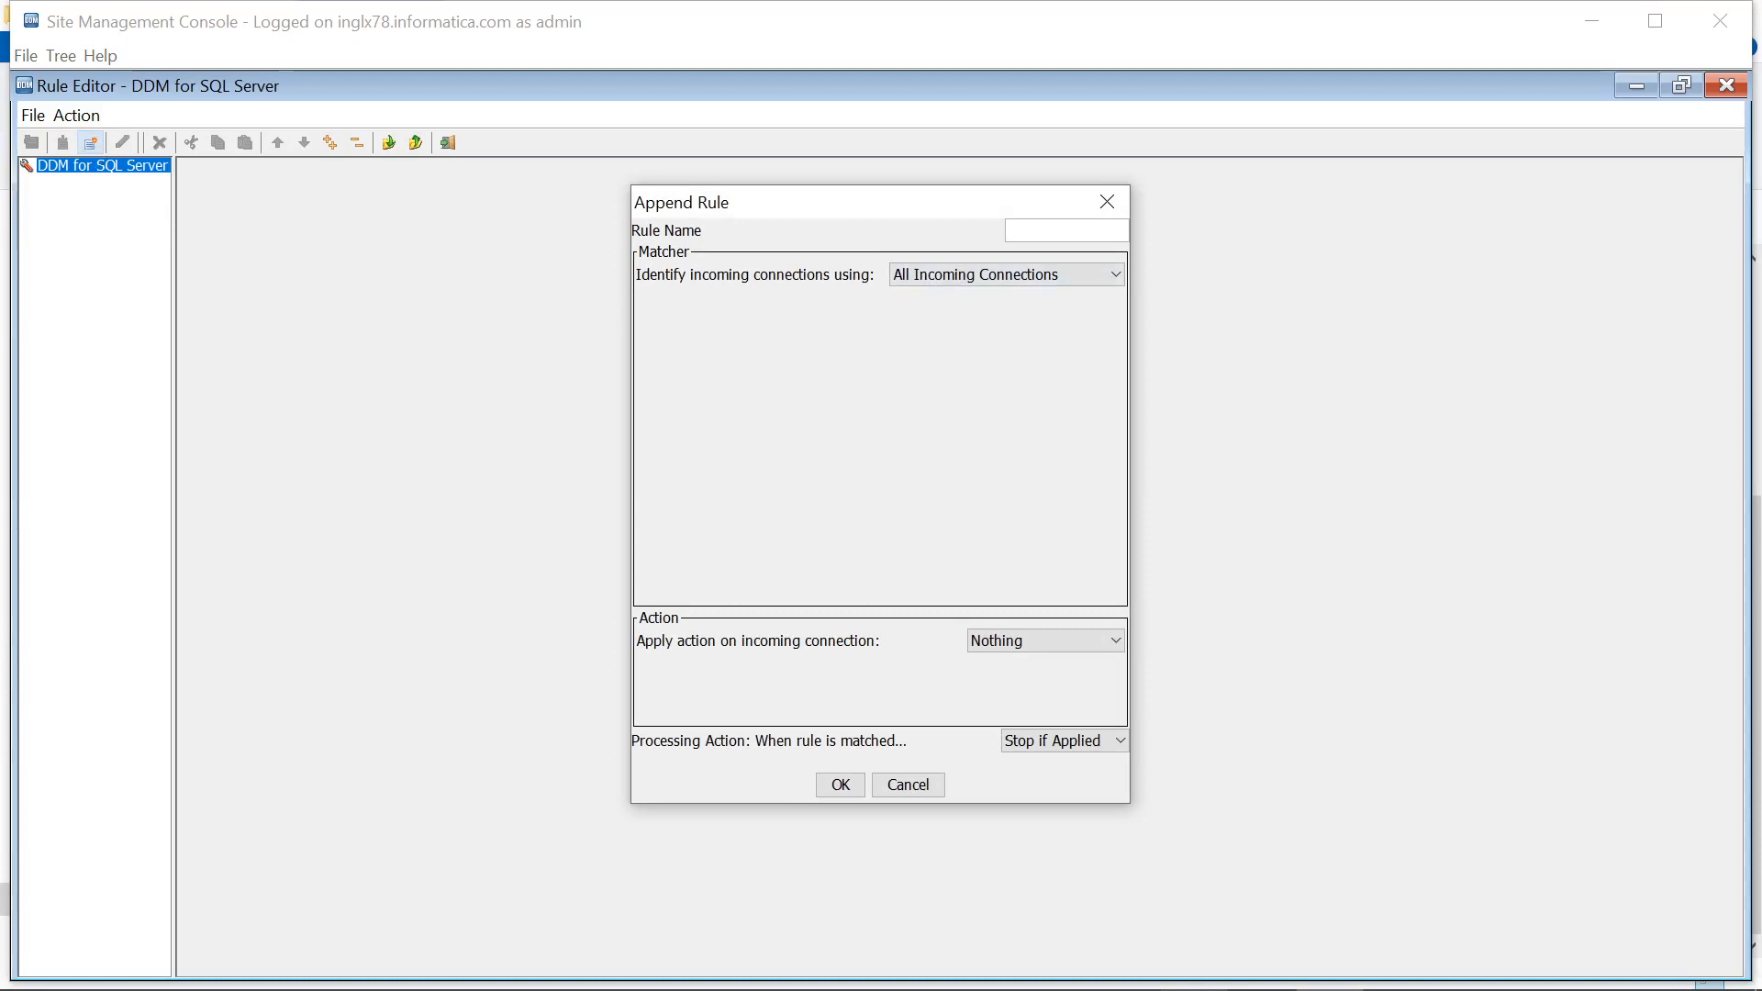
{"action": "type", "text": "SWITCH_TO_DB"}
{"action": "left_click", "coordinate": [1010, 638]}
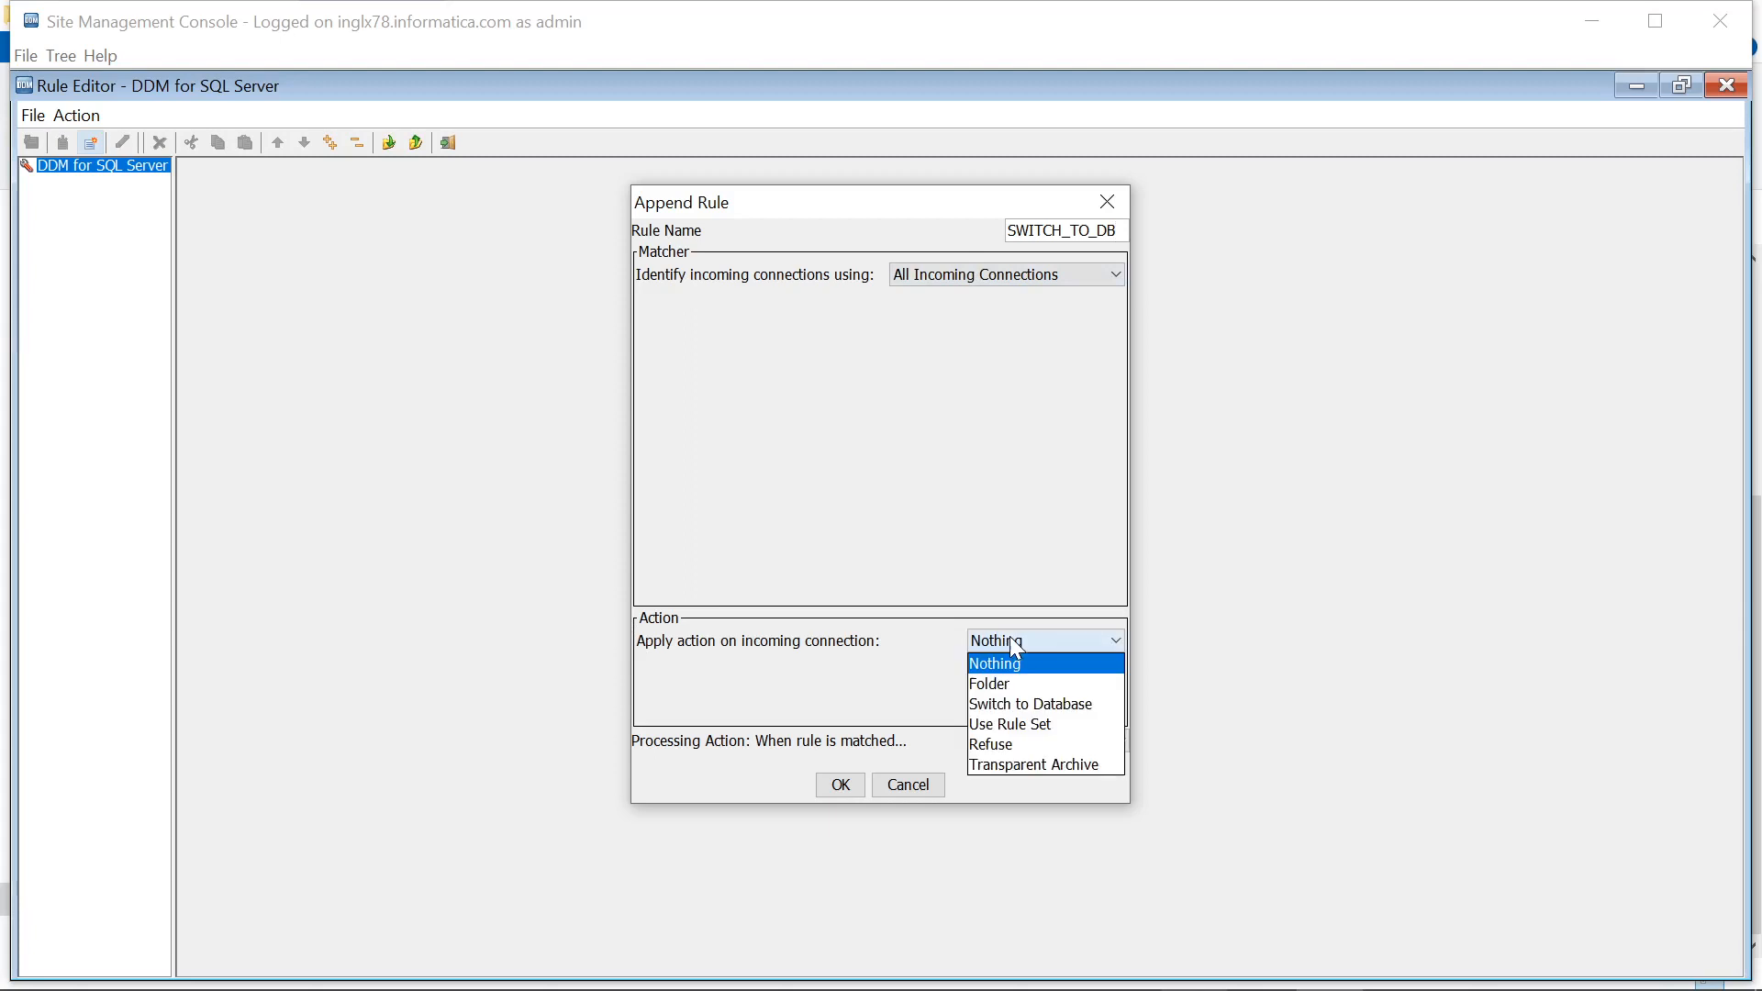
{"action": "left_click", "coordinate": [1045, 704]}
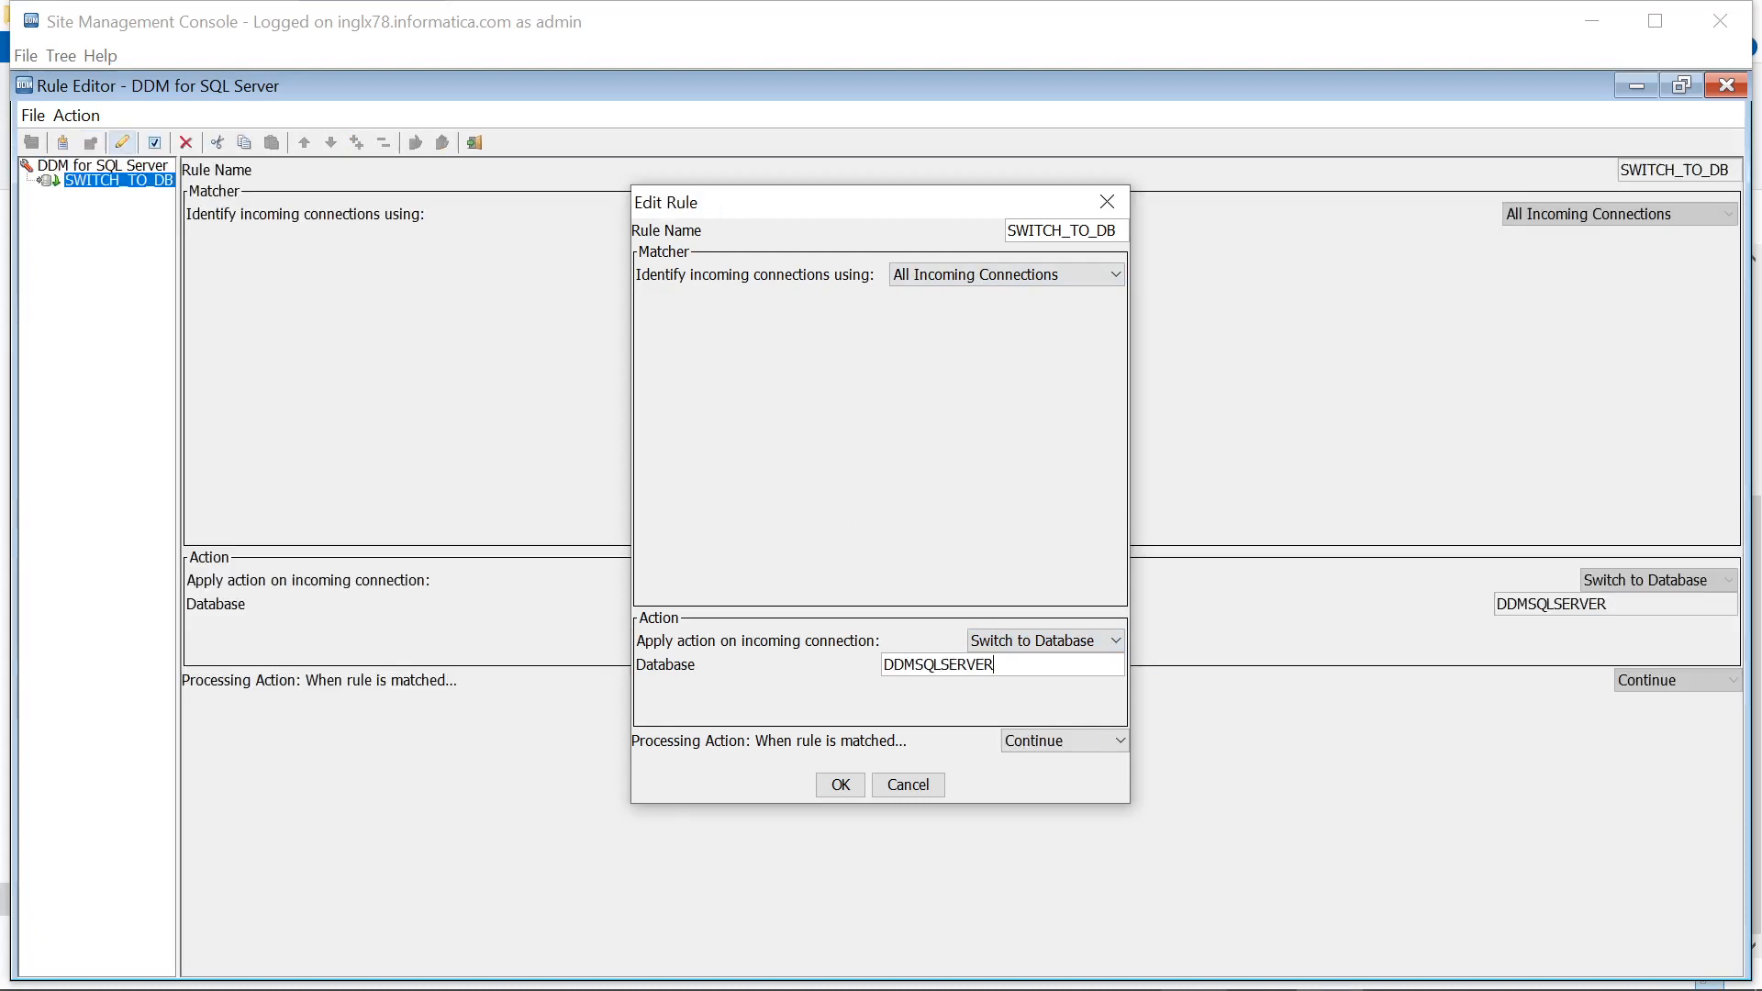
{"action": "left_click", "coordinate": [841, 786]}
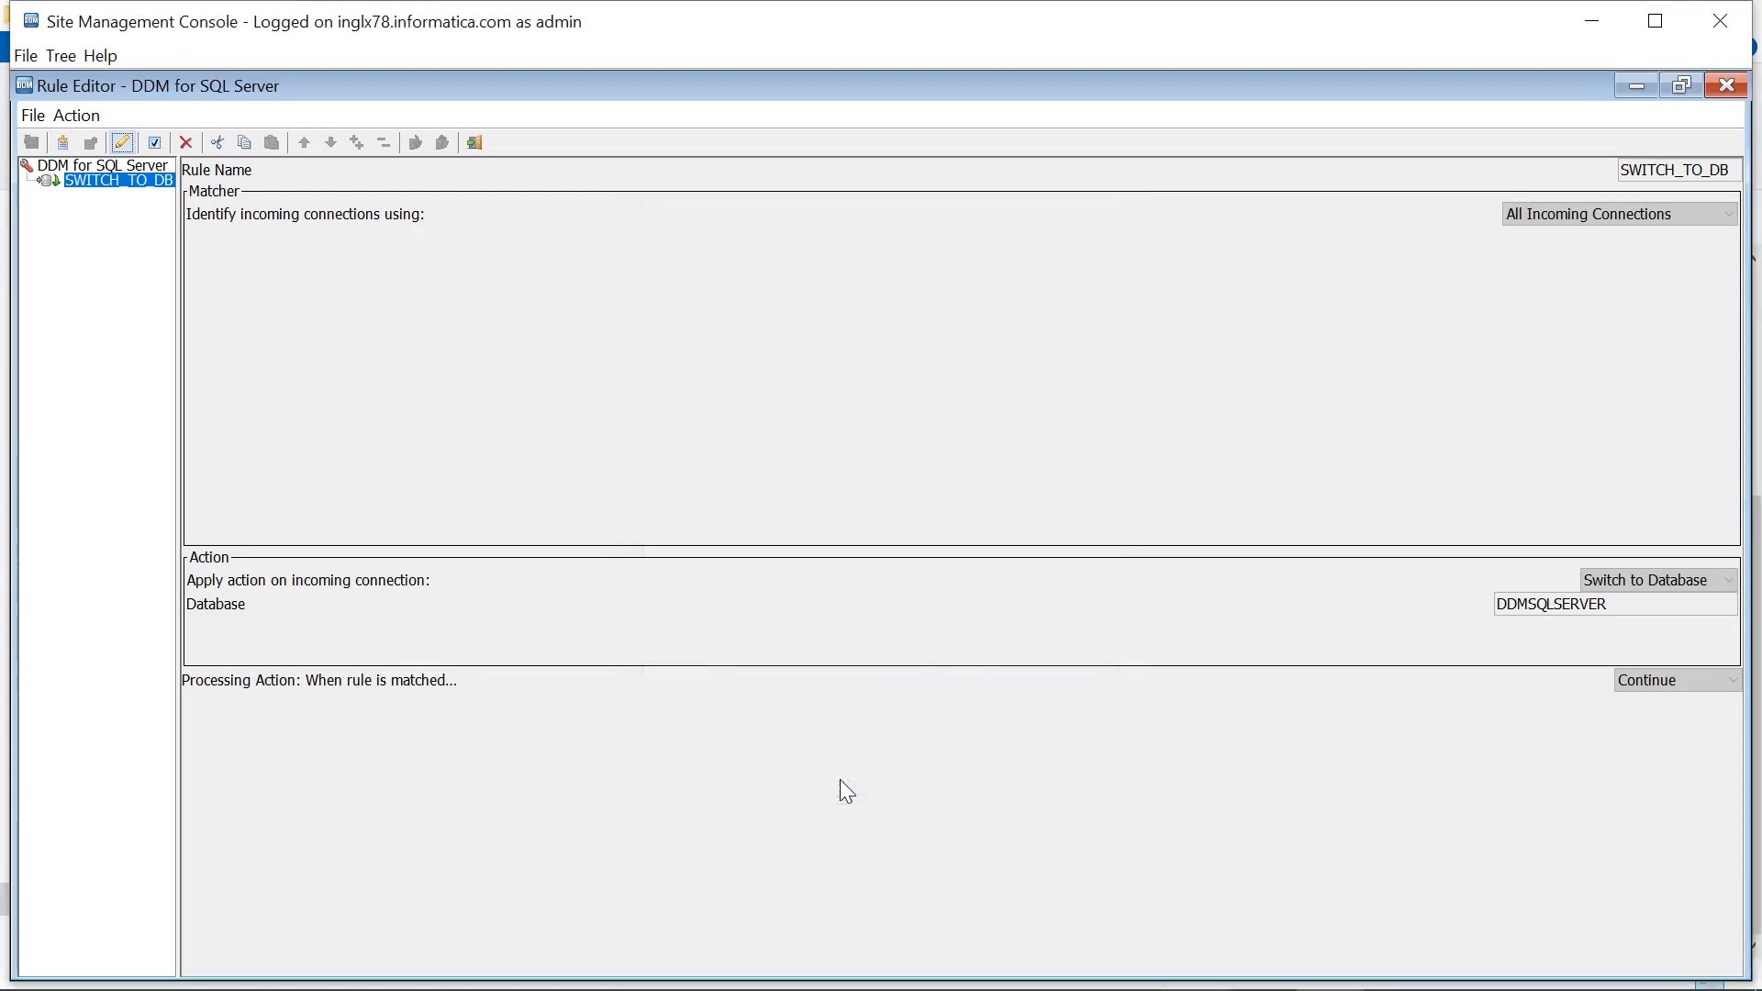
Step: Append connection rule USER_SR applying rule set MASKTABLE to all incoming connections with Stop if Applied, and close the rule editor
{"action": "left_click", "coordinate": [99, 171]}
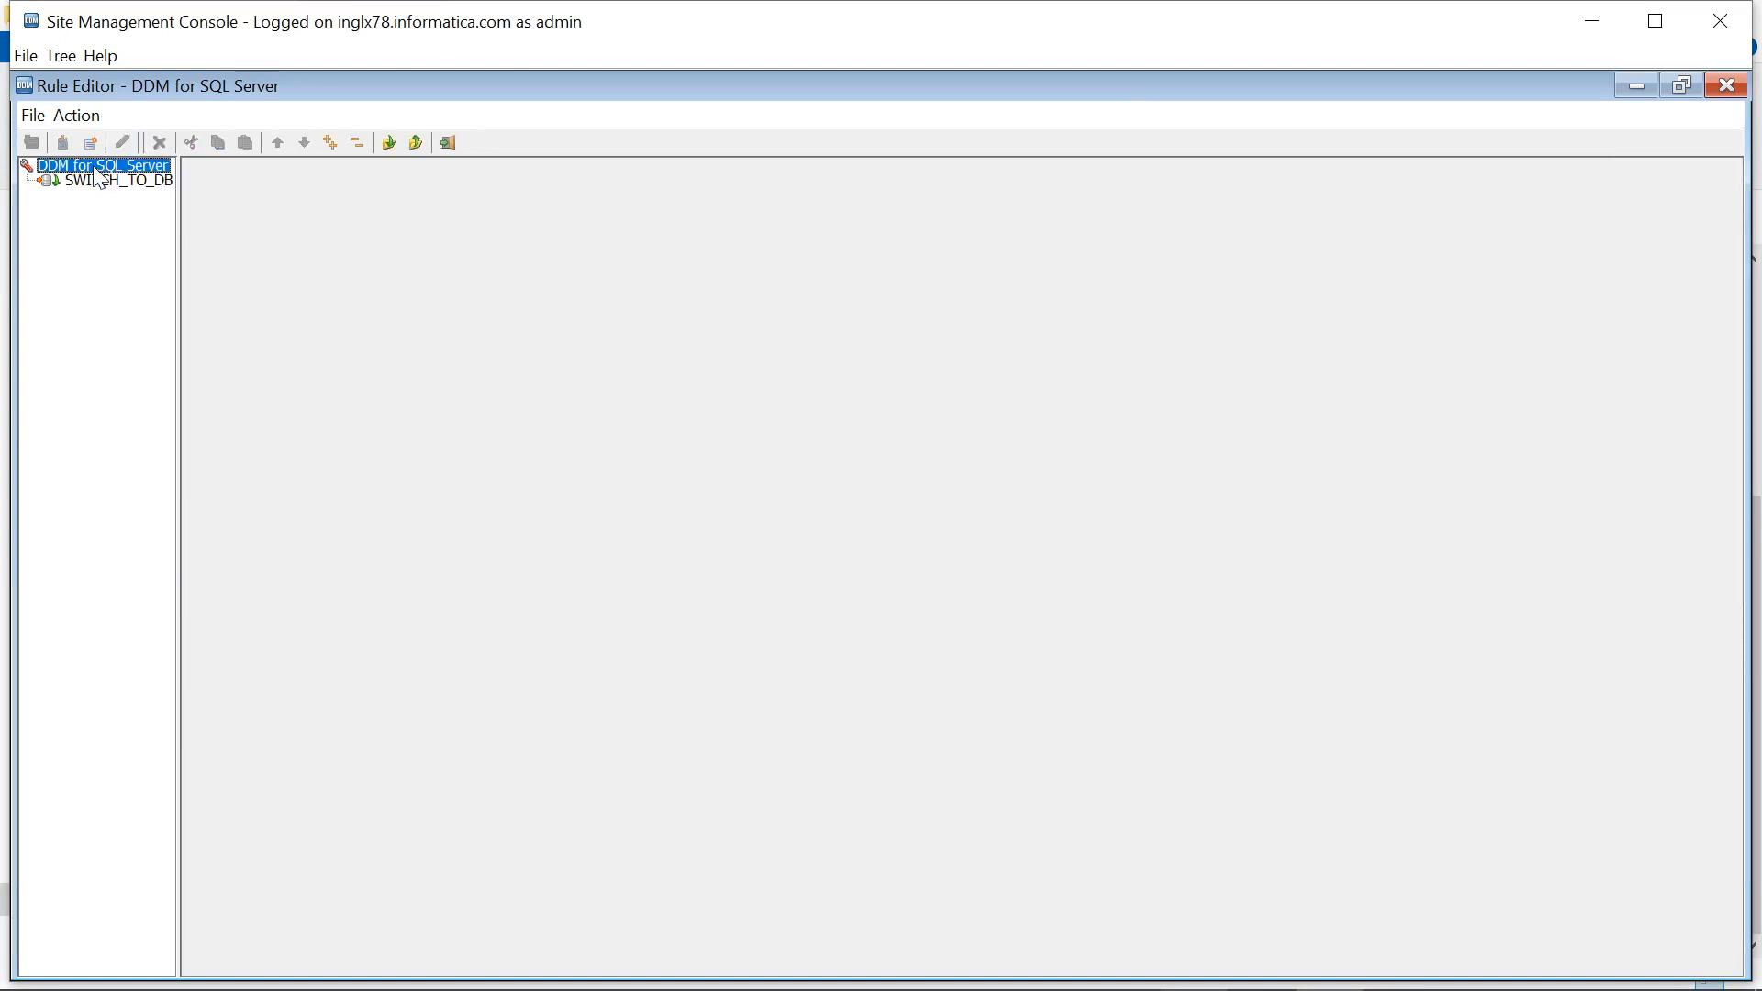
{"action": "left_click", "coordinate": [91, 144]}
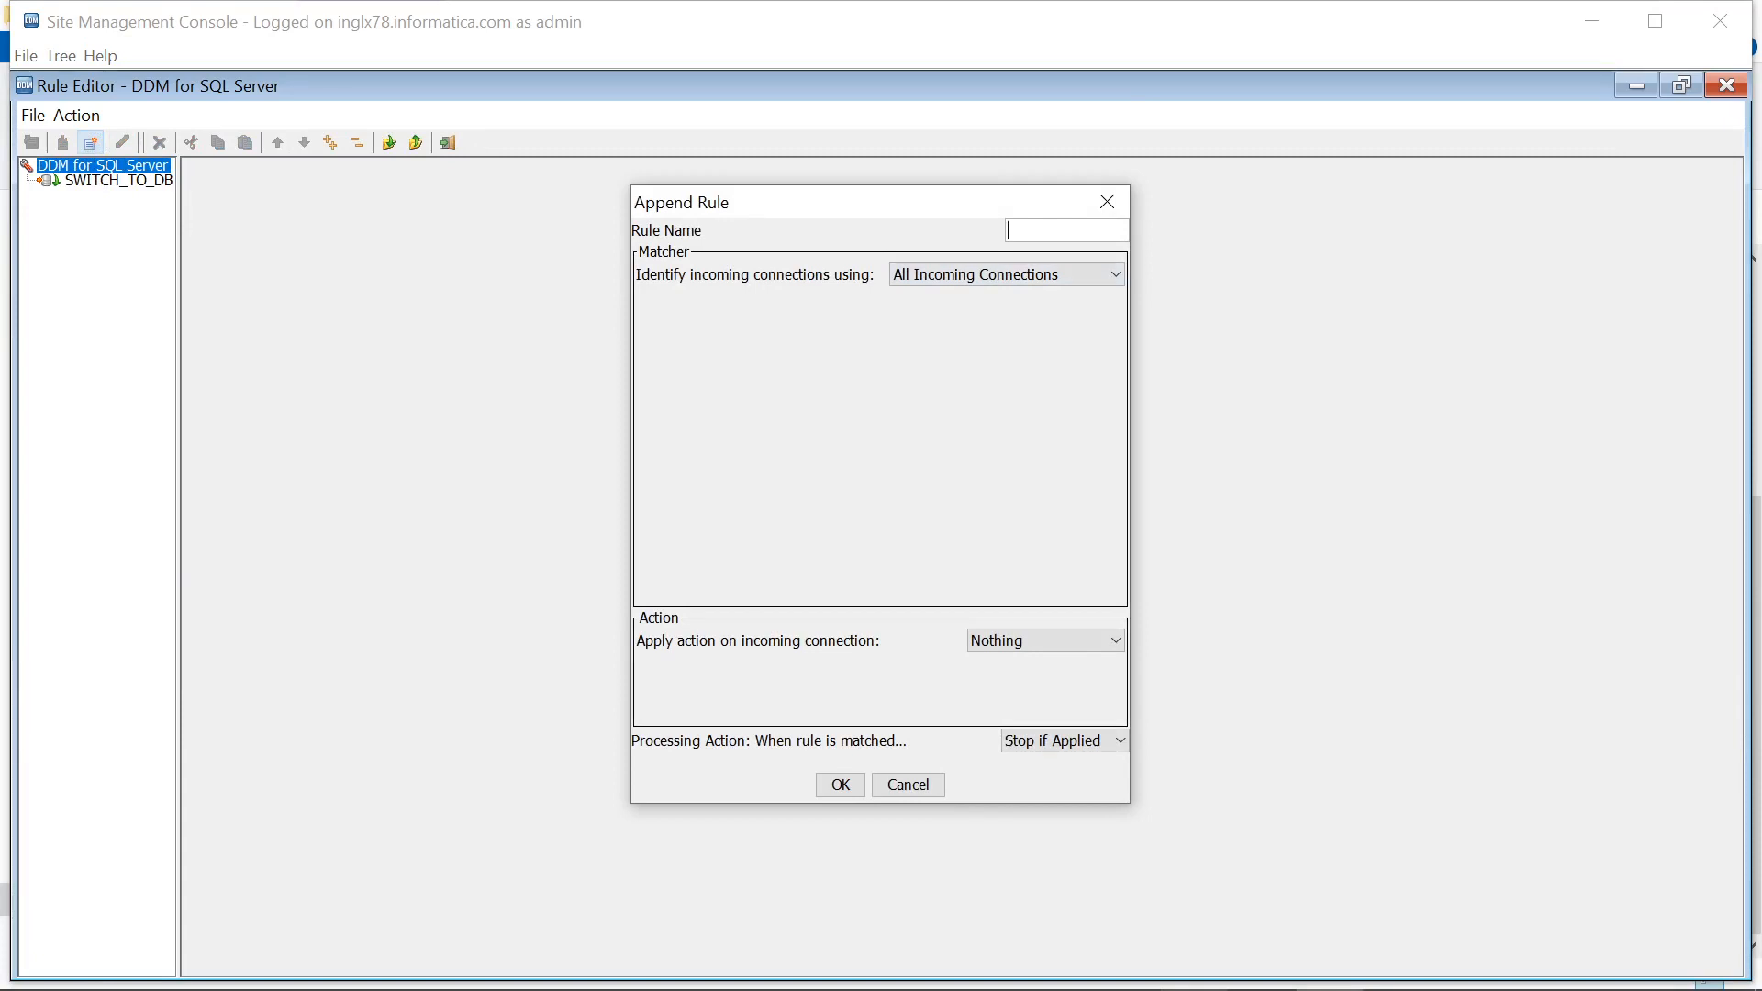
{"action": "type", "text": "USER_SR"}
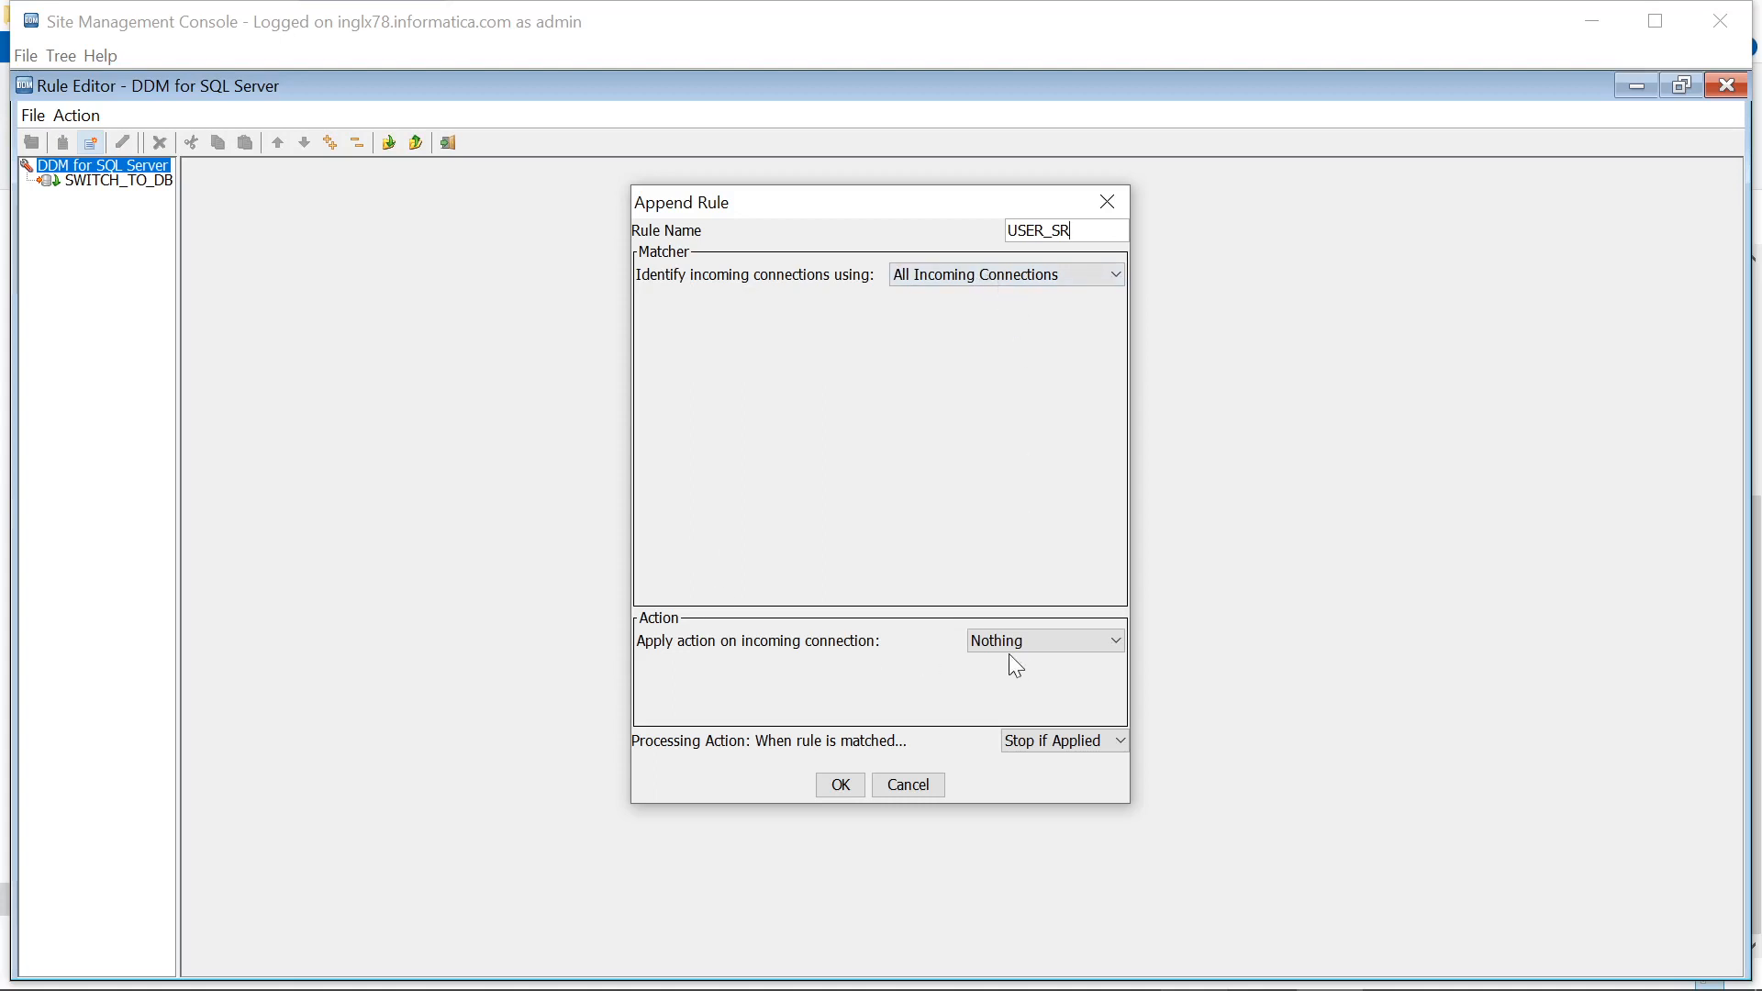
{"action": "left_click", "coordinate": [1039, 647]}
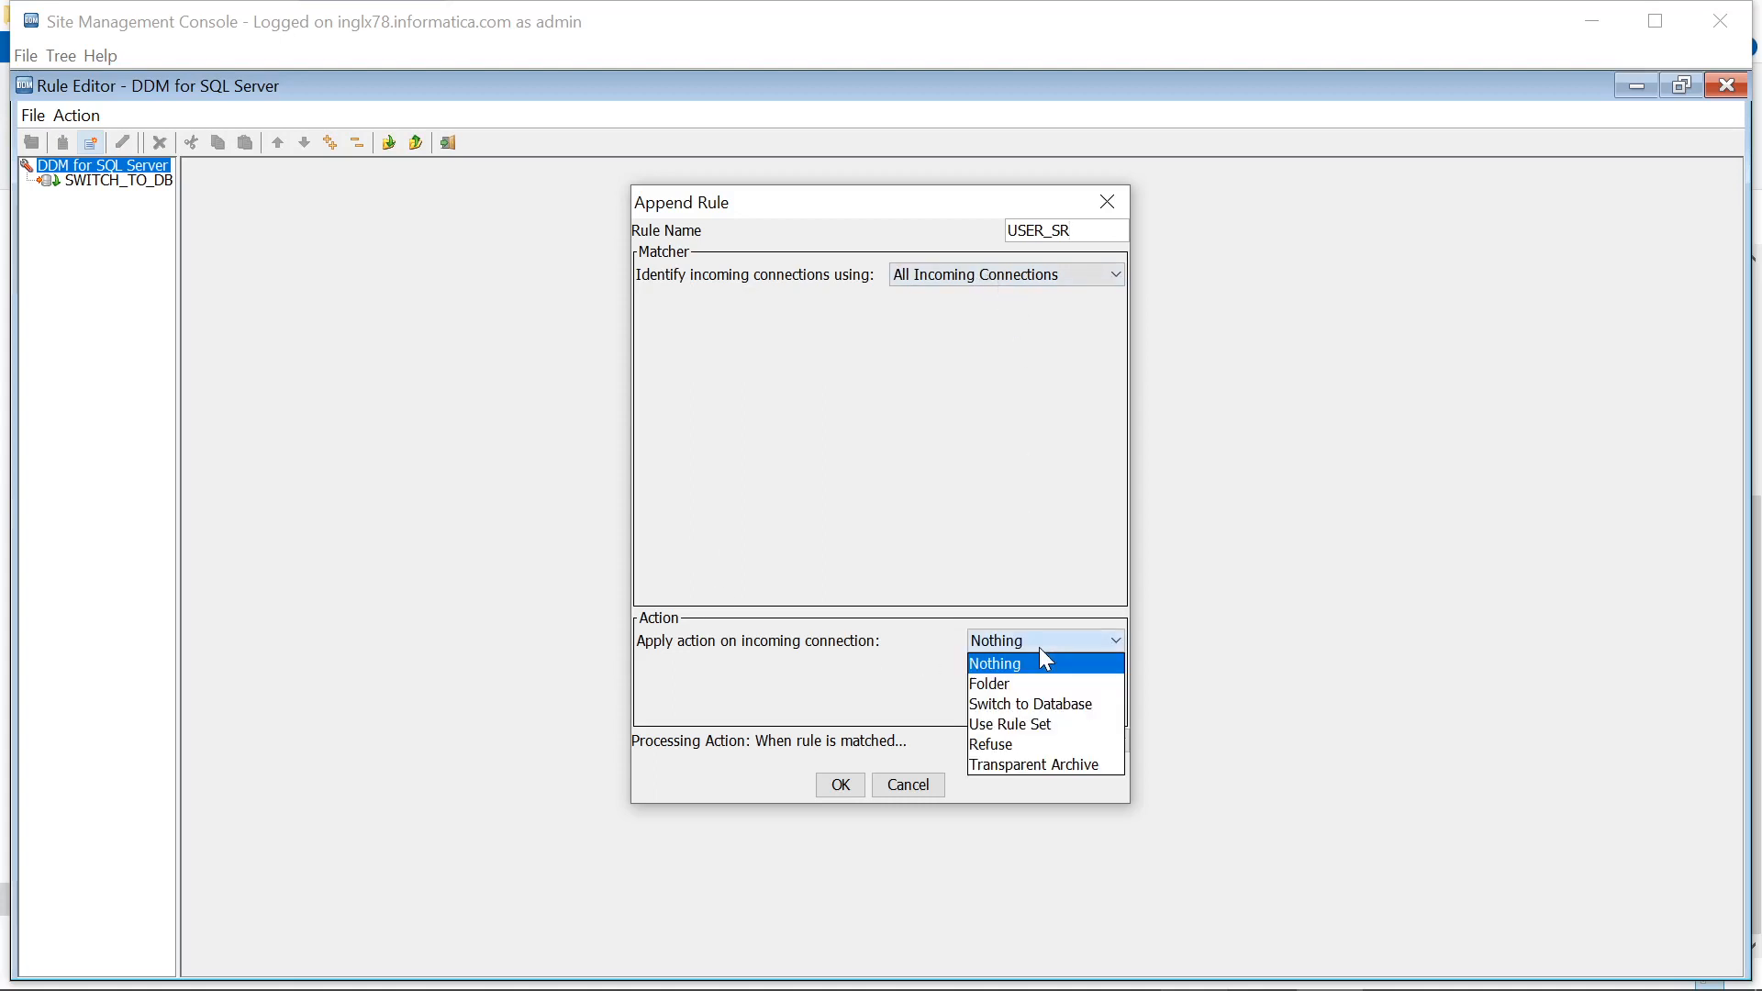
{"action": "left_click", "coordinate": [1040, 730]}
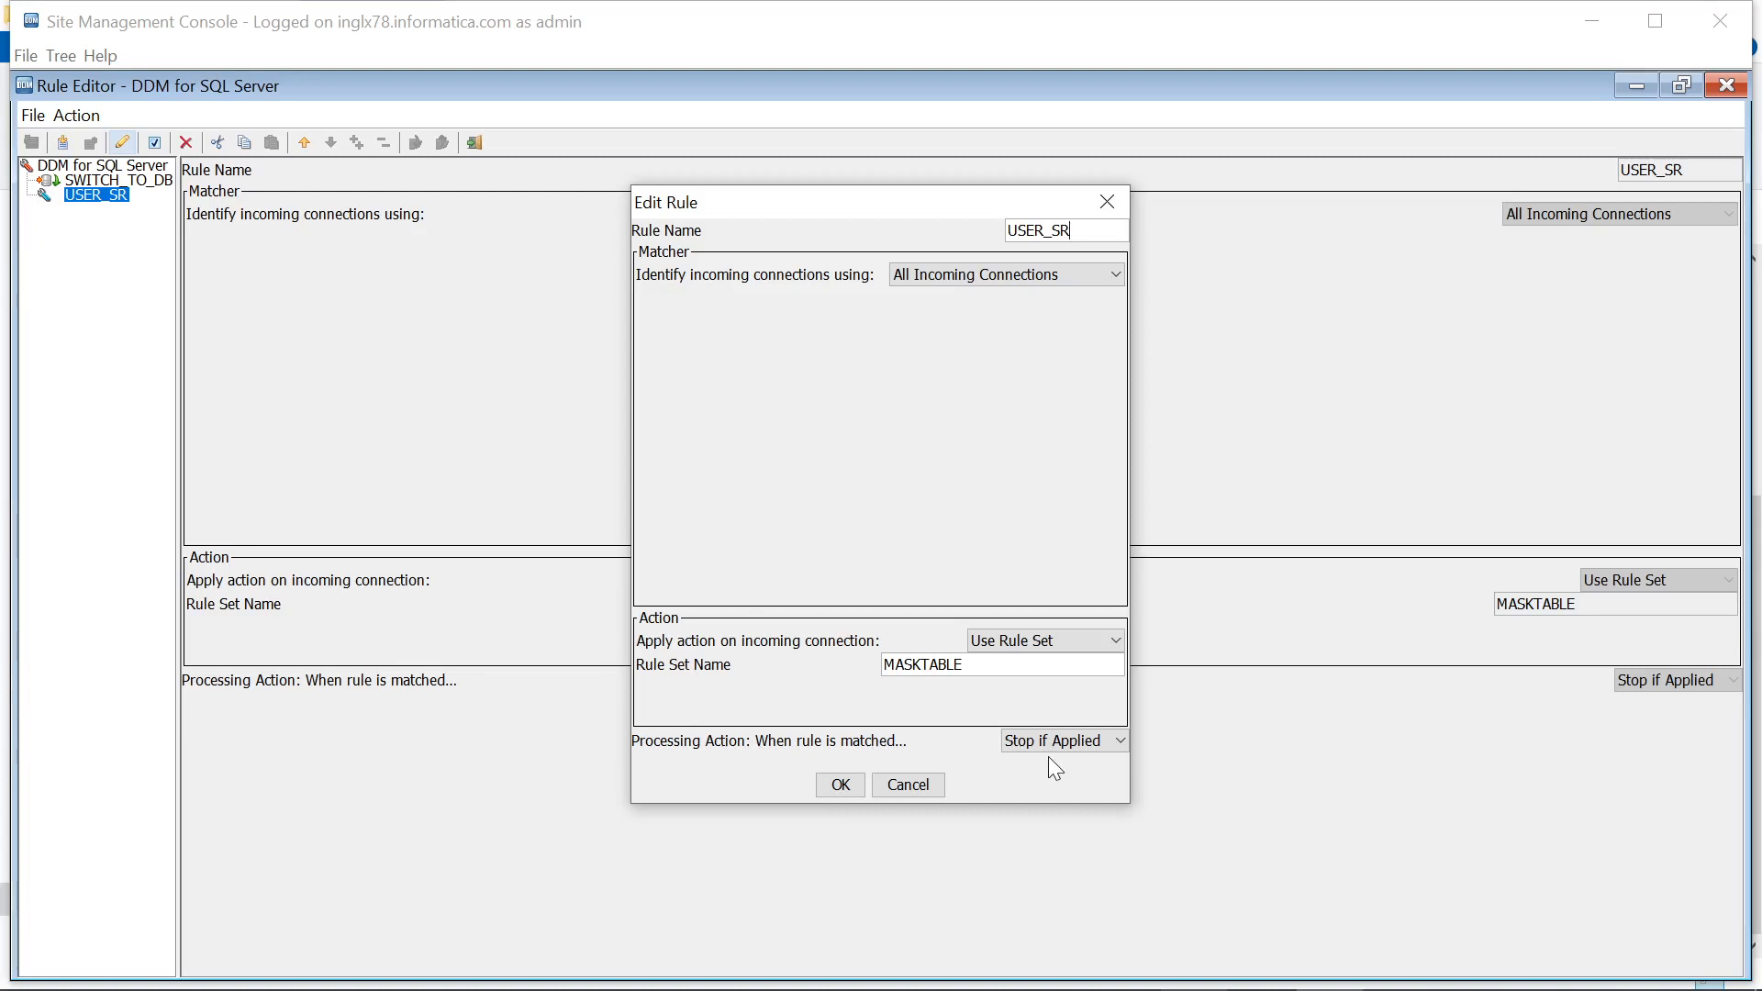
{"action": "left_click", "coordinate": [841, 787]}
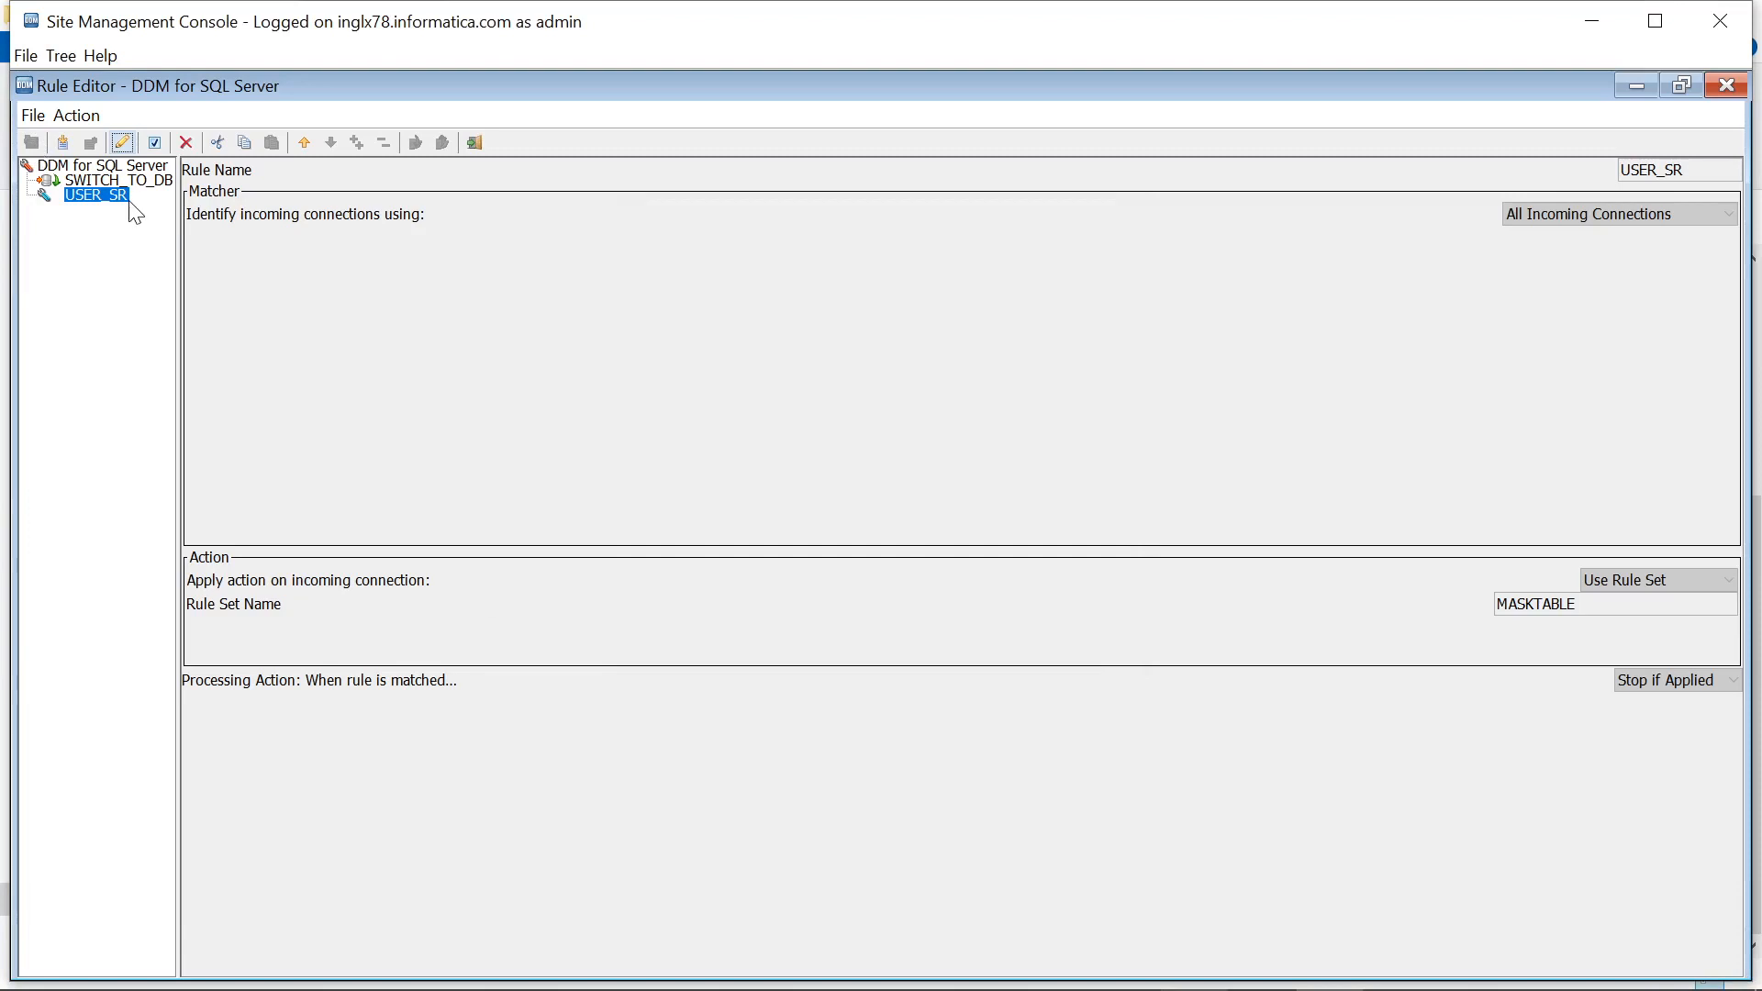
{"action": "left_click", "coordinate": [1738, 91]}
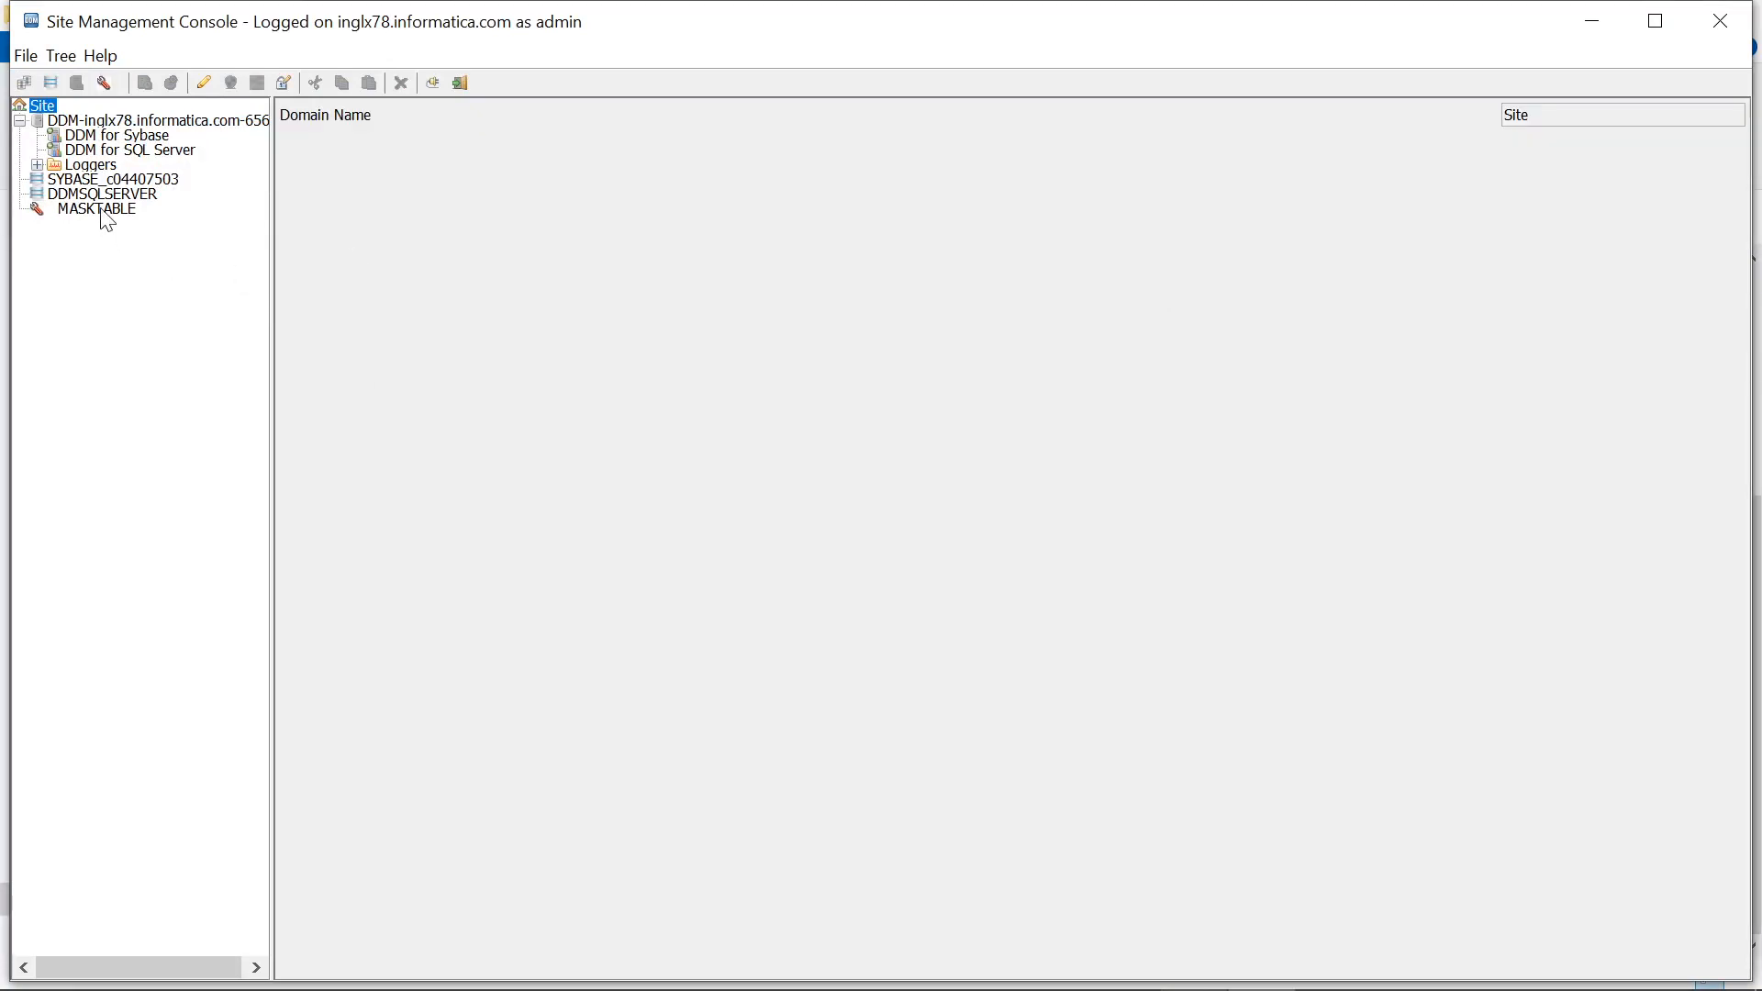
Step: Open the security rule set of MASKTABLE and start appending a rule named RULE_MASK with action type Mask
{"action": "left_click", "coordinate": [101, 211]}
{"action": "right_click", "coordinate": [104, 213]}
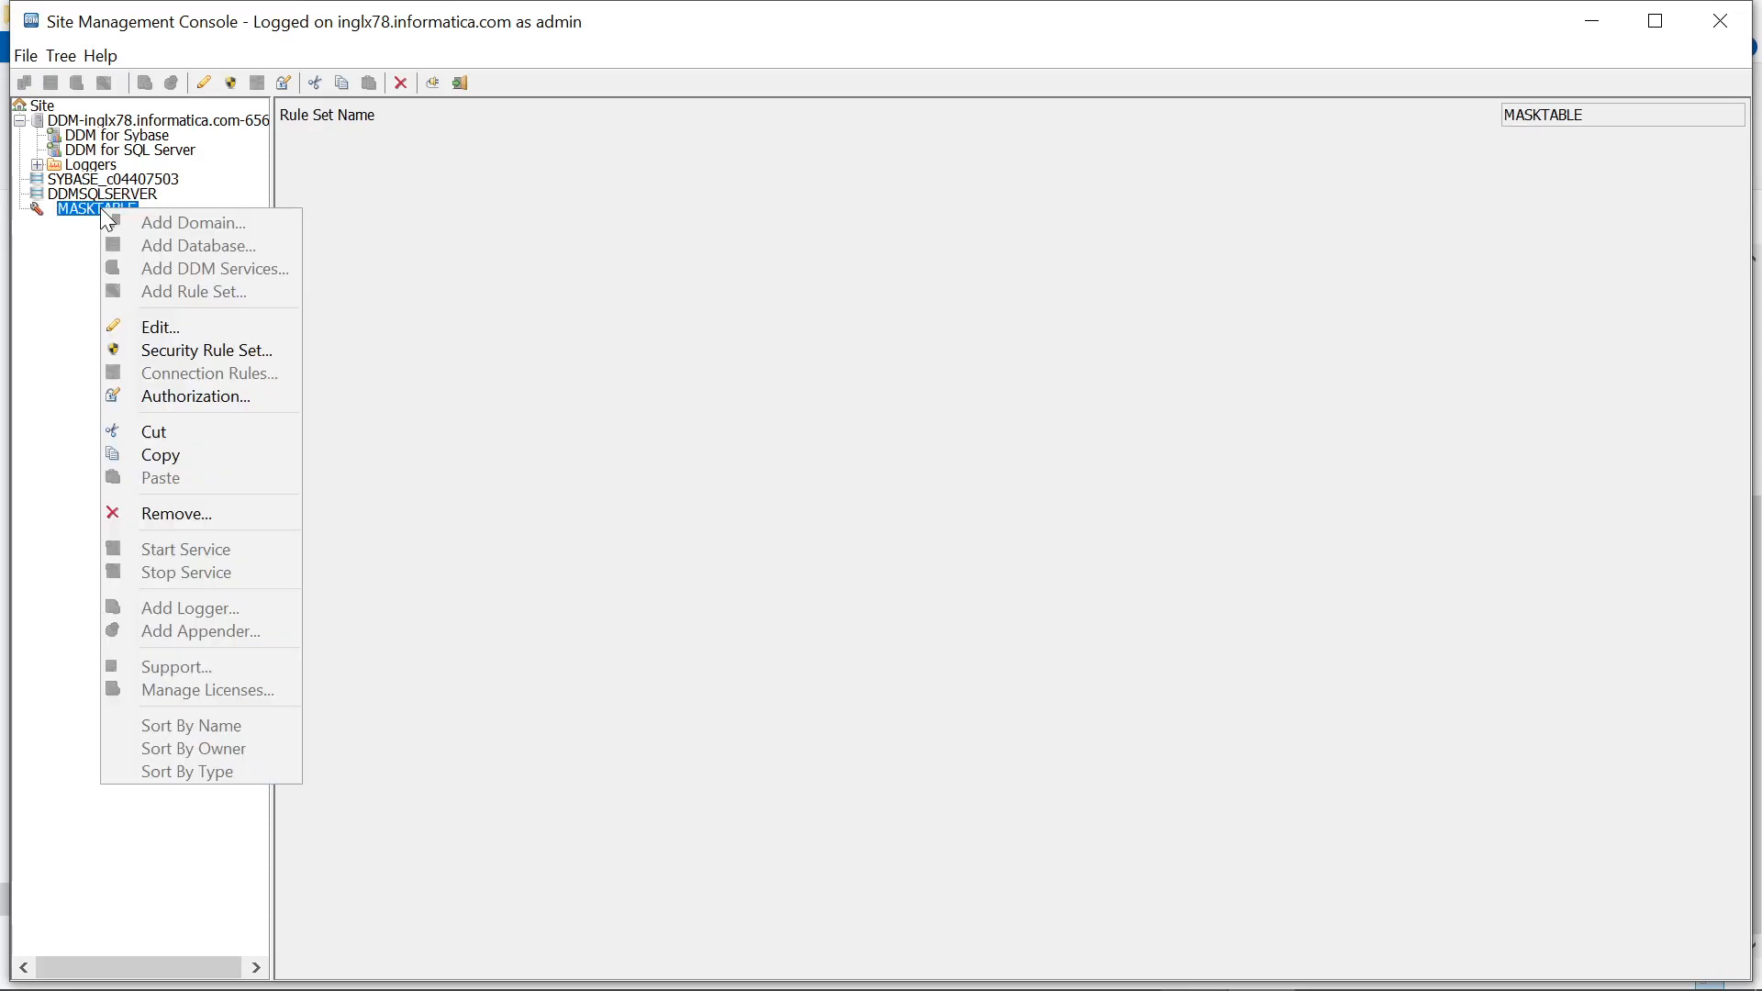
{"action": "left_click", "coordinate": [211, 346]}
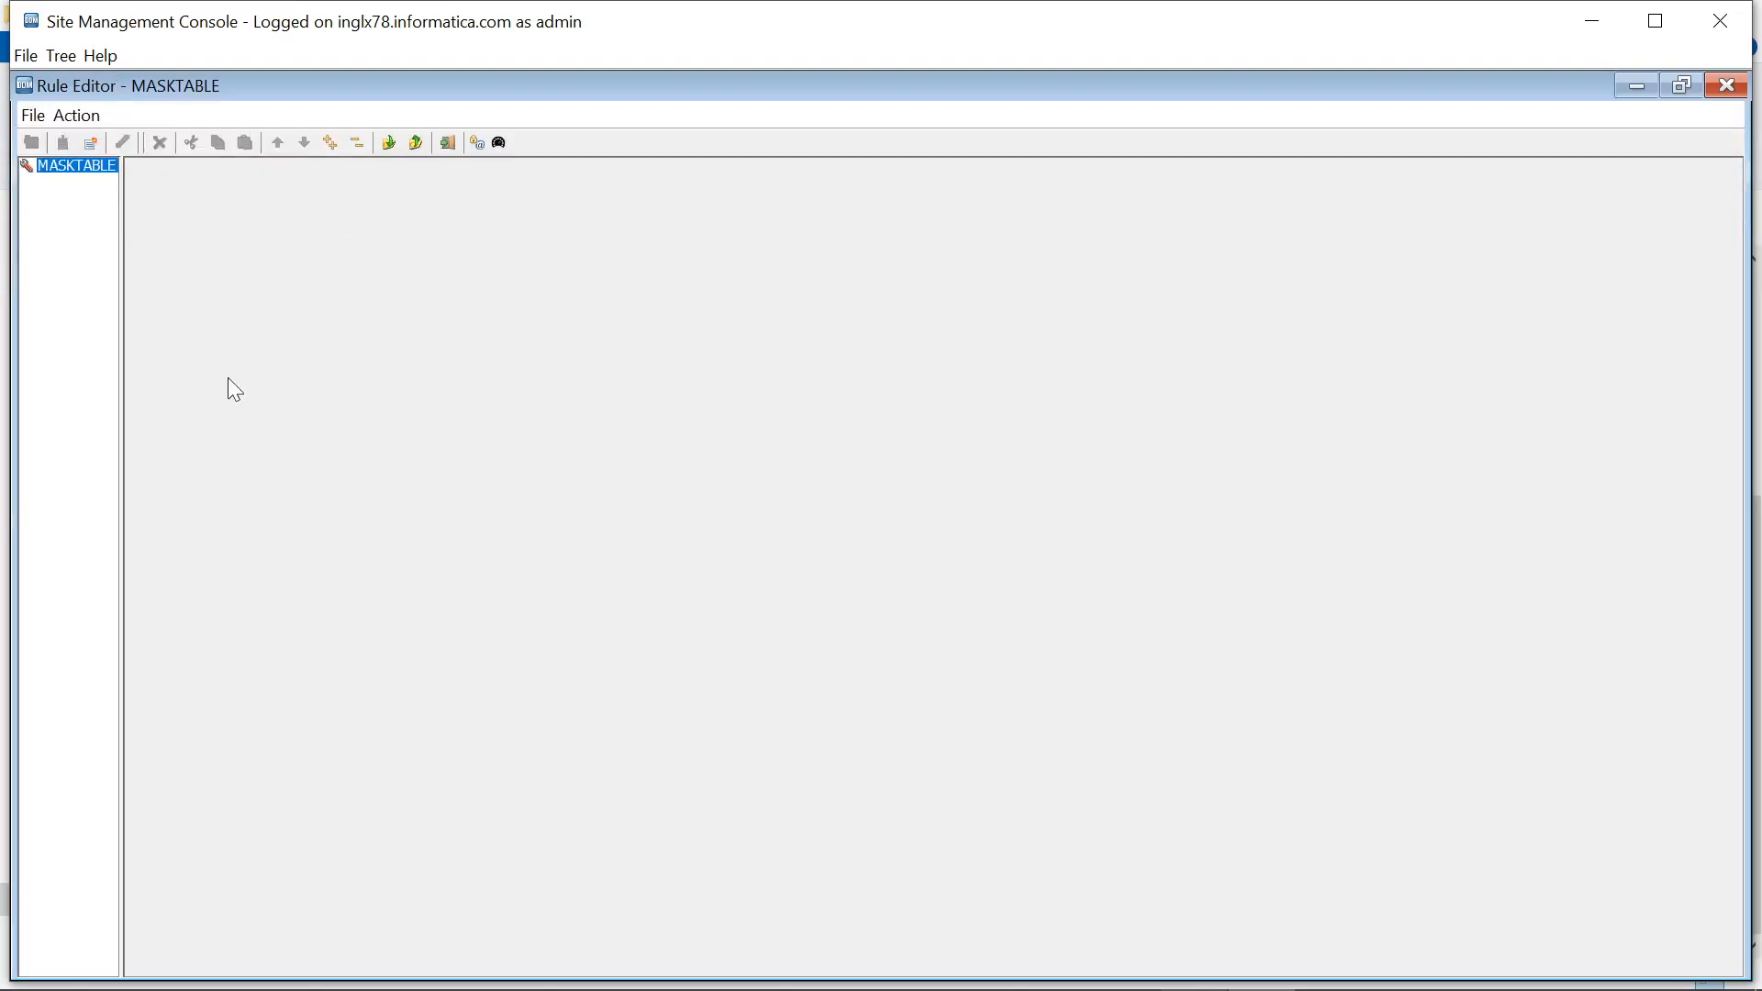
{"action": "left_click", "coordinate": [87, 144]}
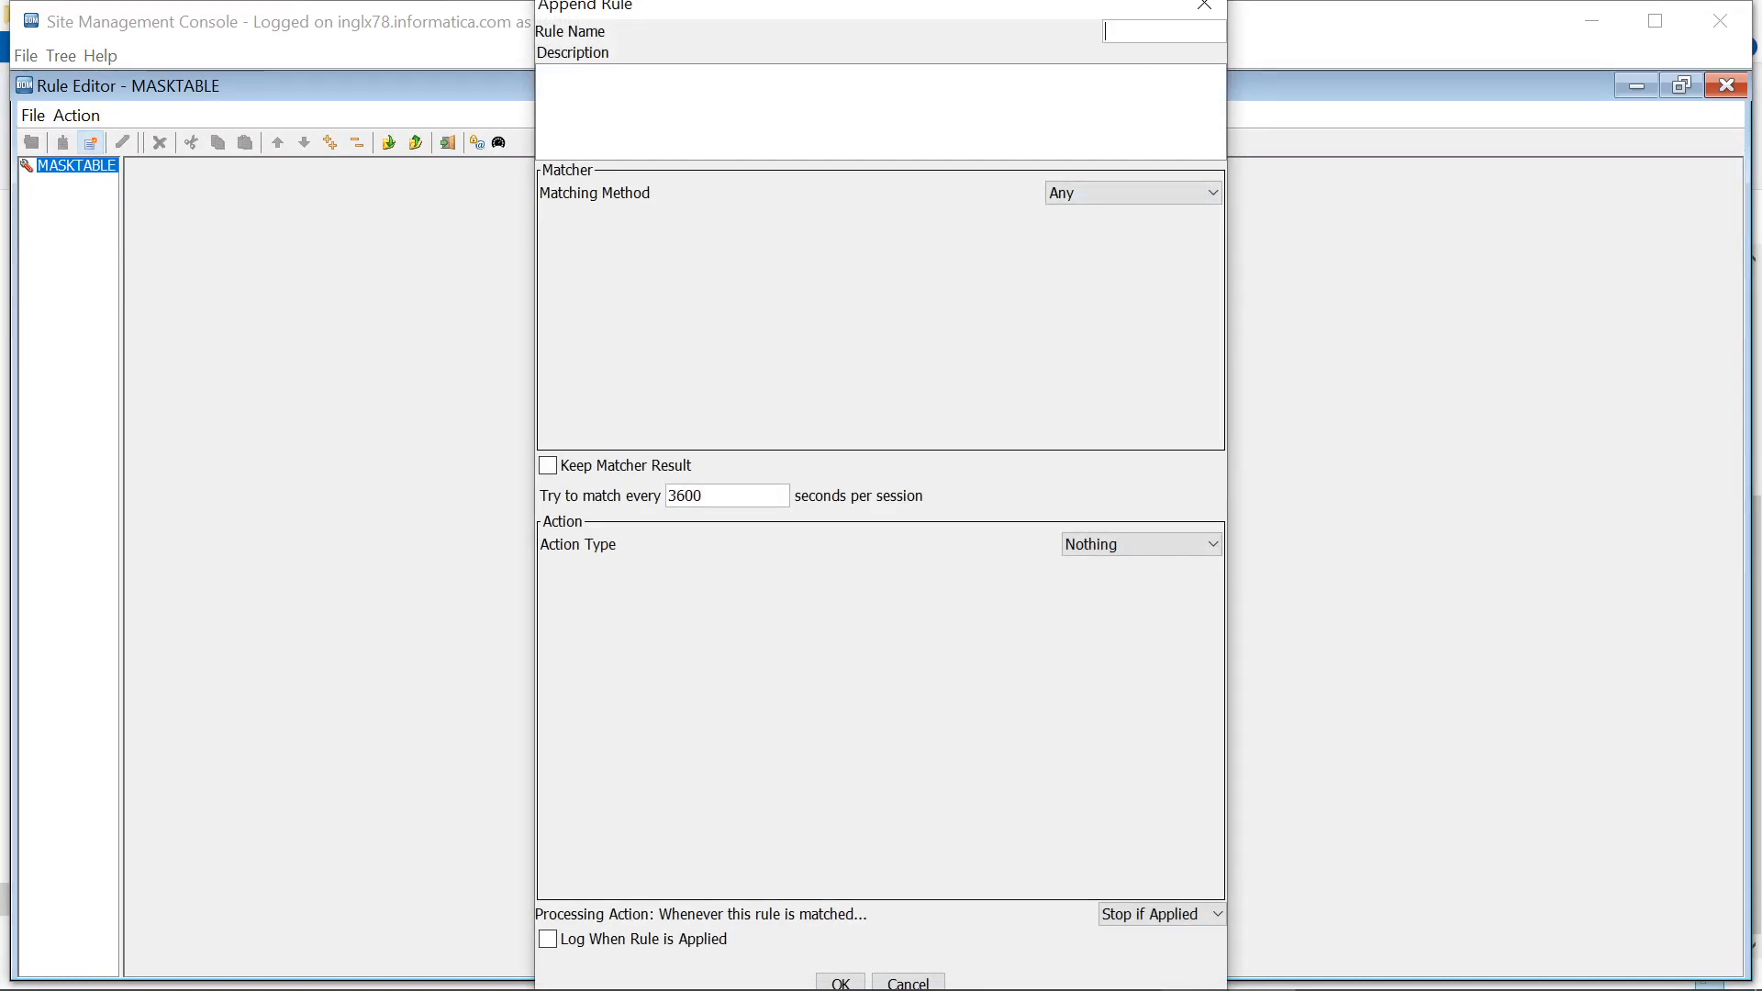
{"action": "type", "text": "RULE_MASK"}
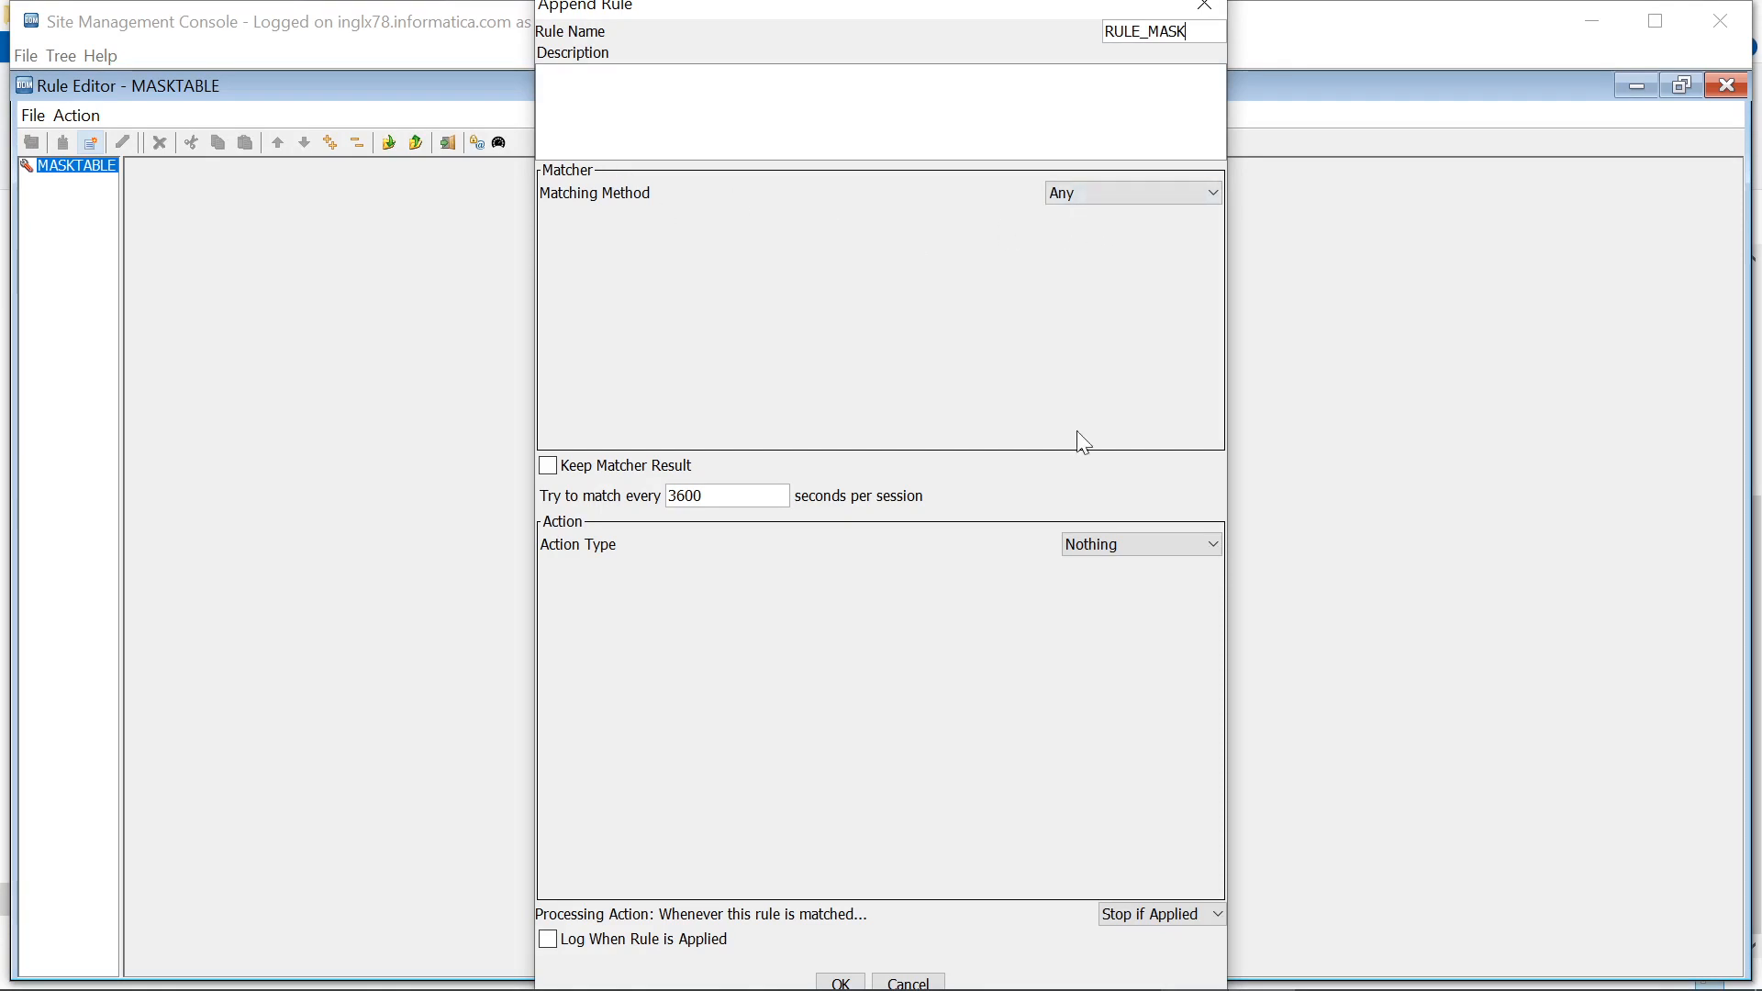
{"action": "left_click", "coordinate": [1147, 547]}
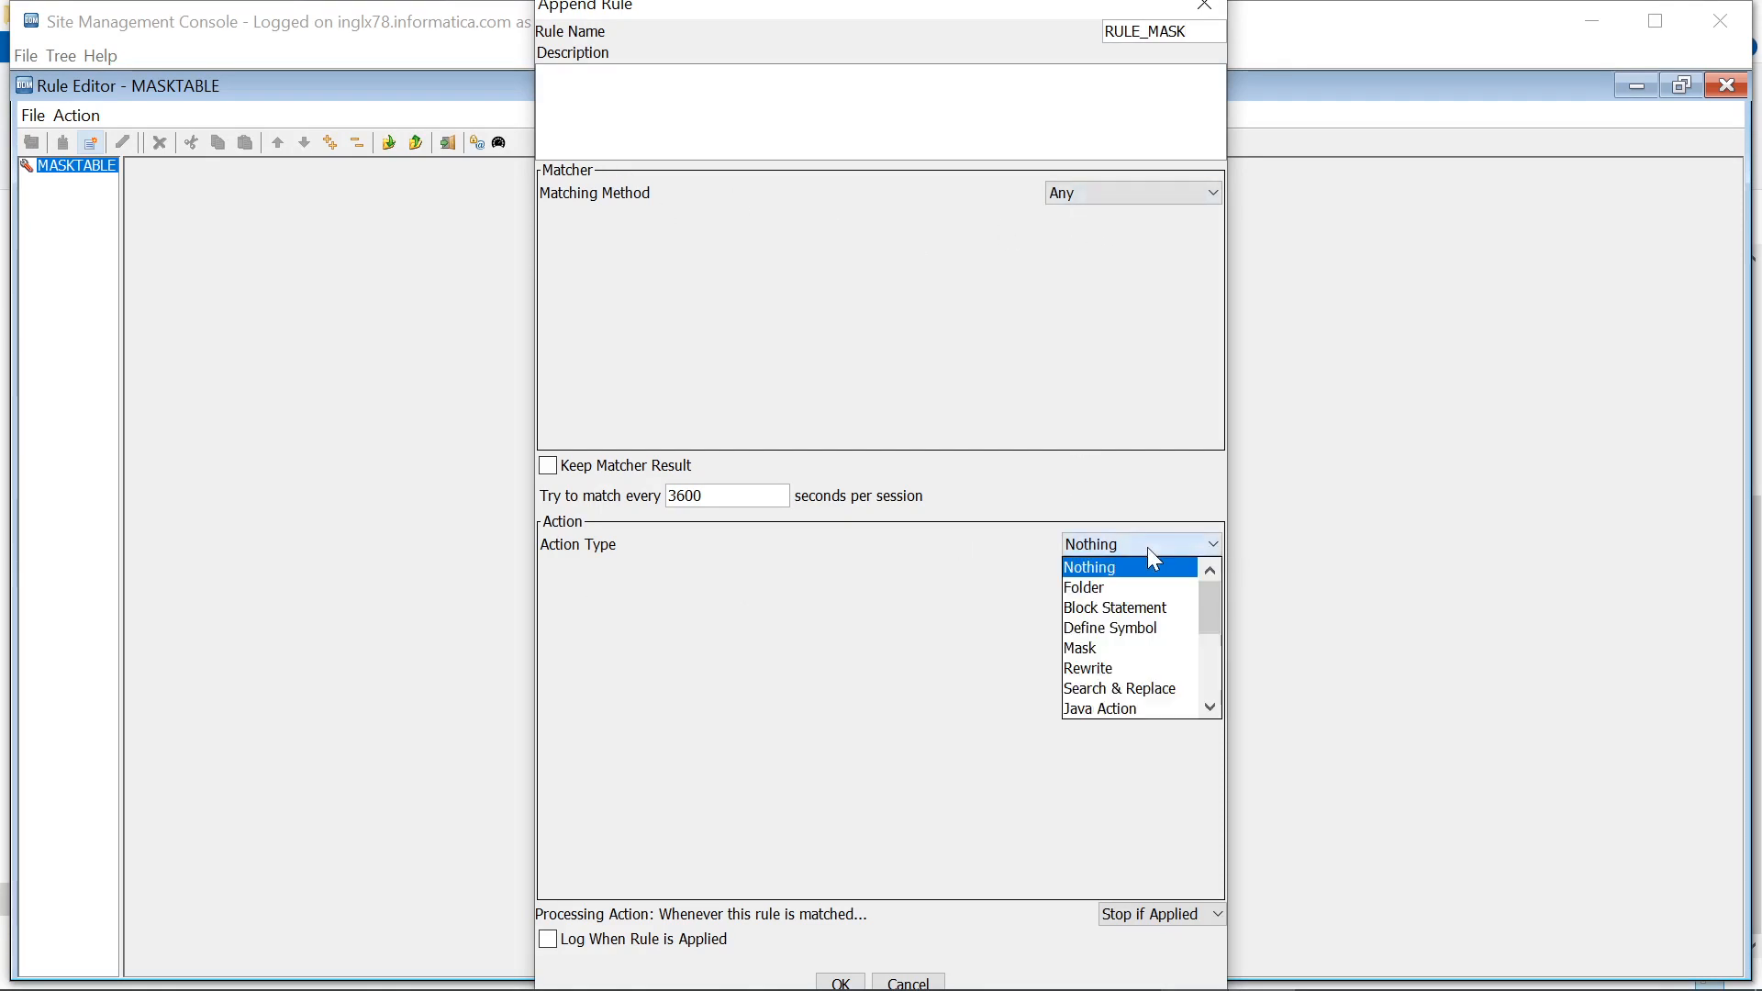
{"action": "left_click", "coordinate": [1114, 647]}
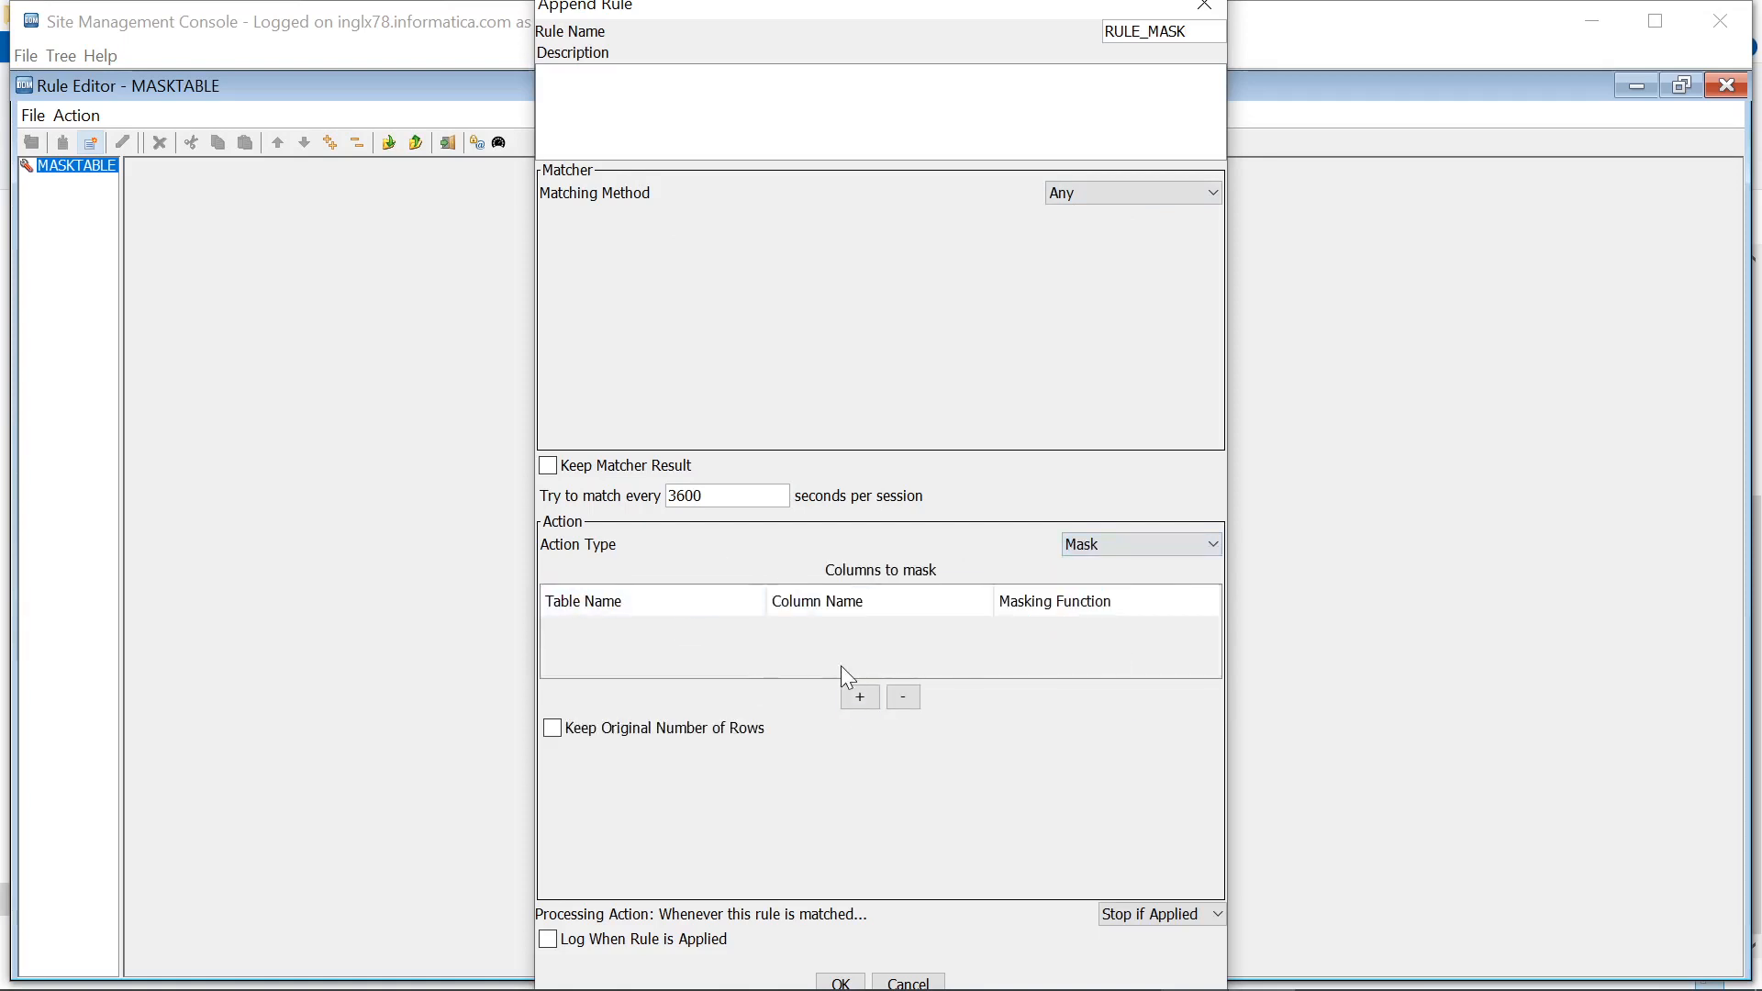
Step: Add a column to mask in RULE_MASK, with table name TEST1 and column name namess1
{"action": "left_click", "coordinate": [860, 697]}
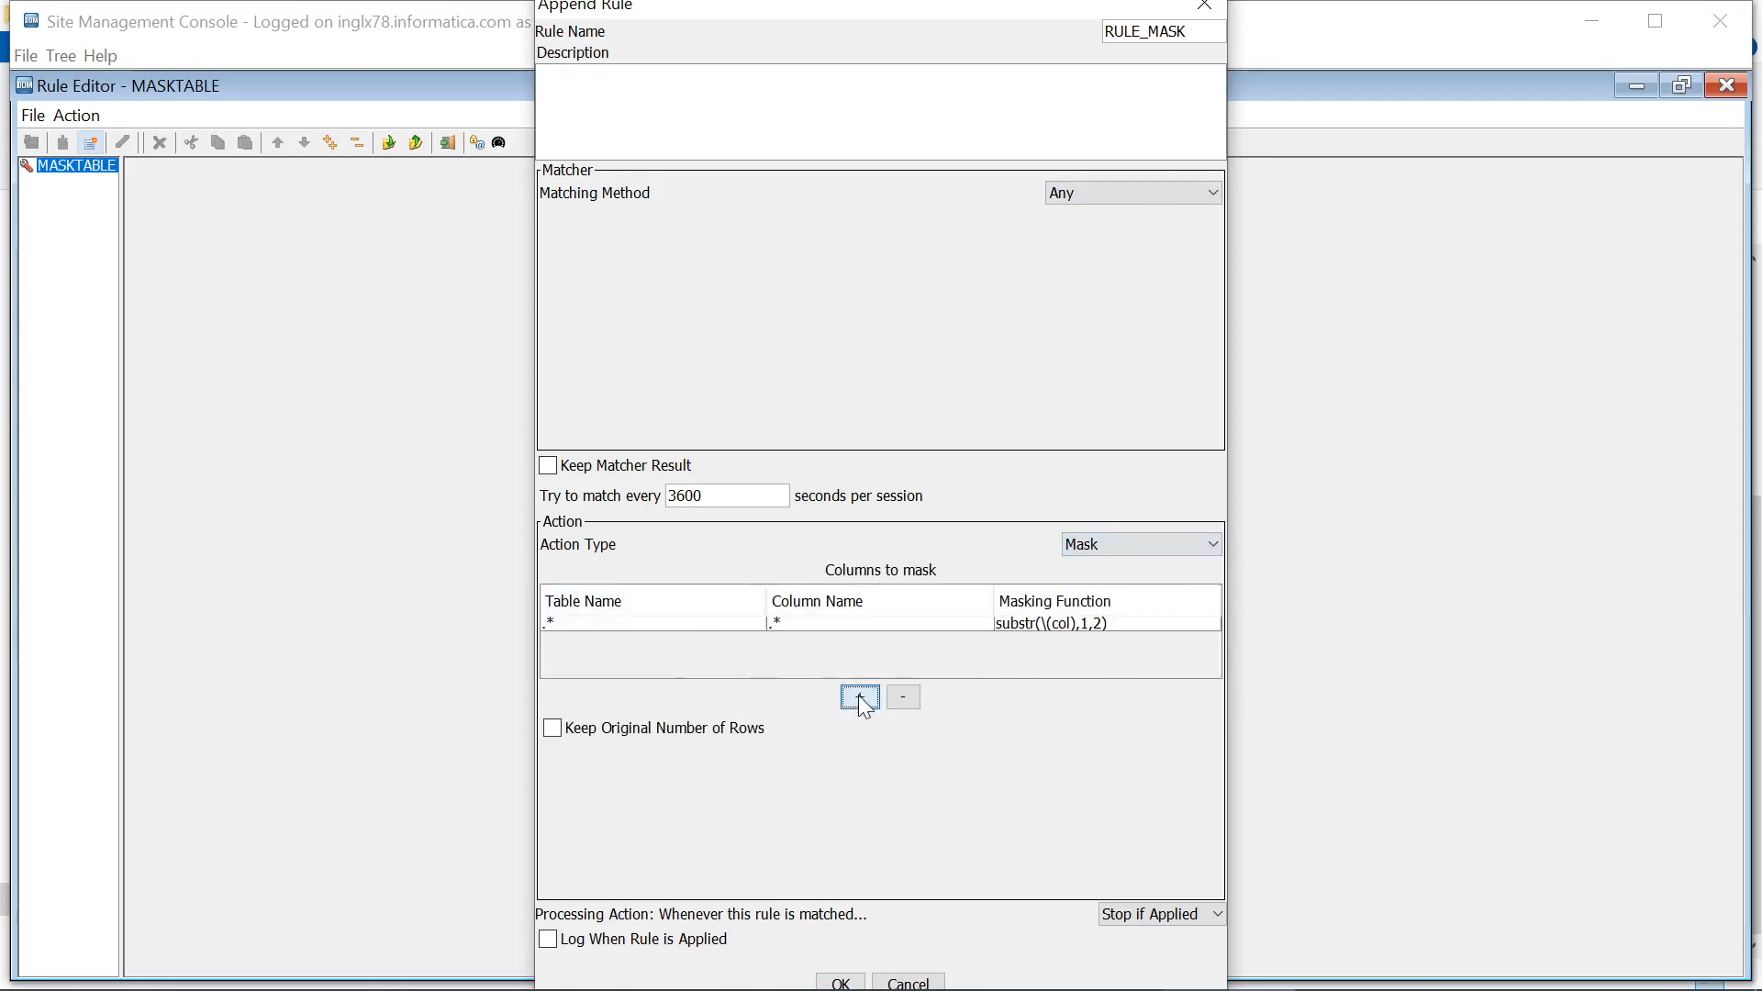
{"action": "double_click", "coordinate": [569, 623]}
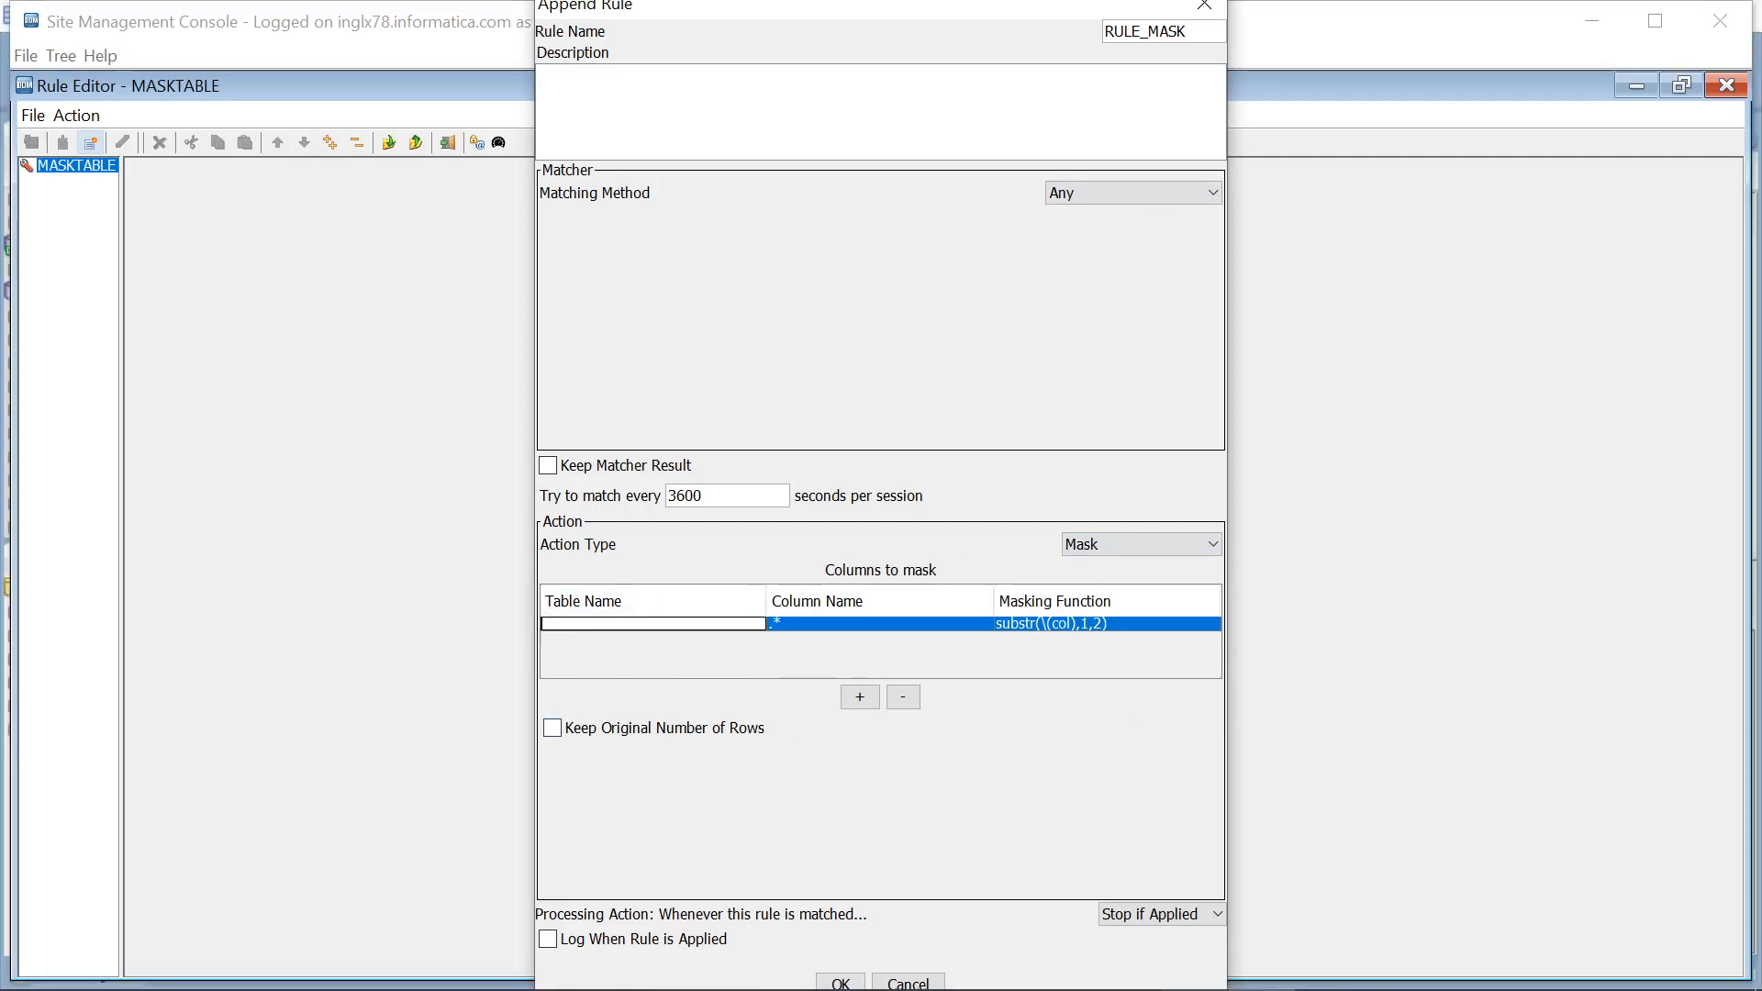
{"action": "type", "text": "TEST1"}
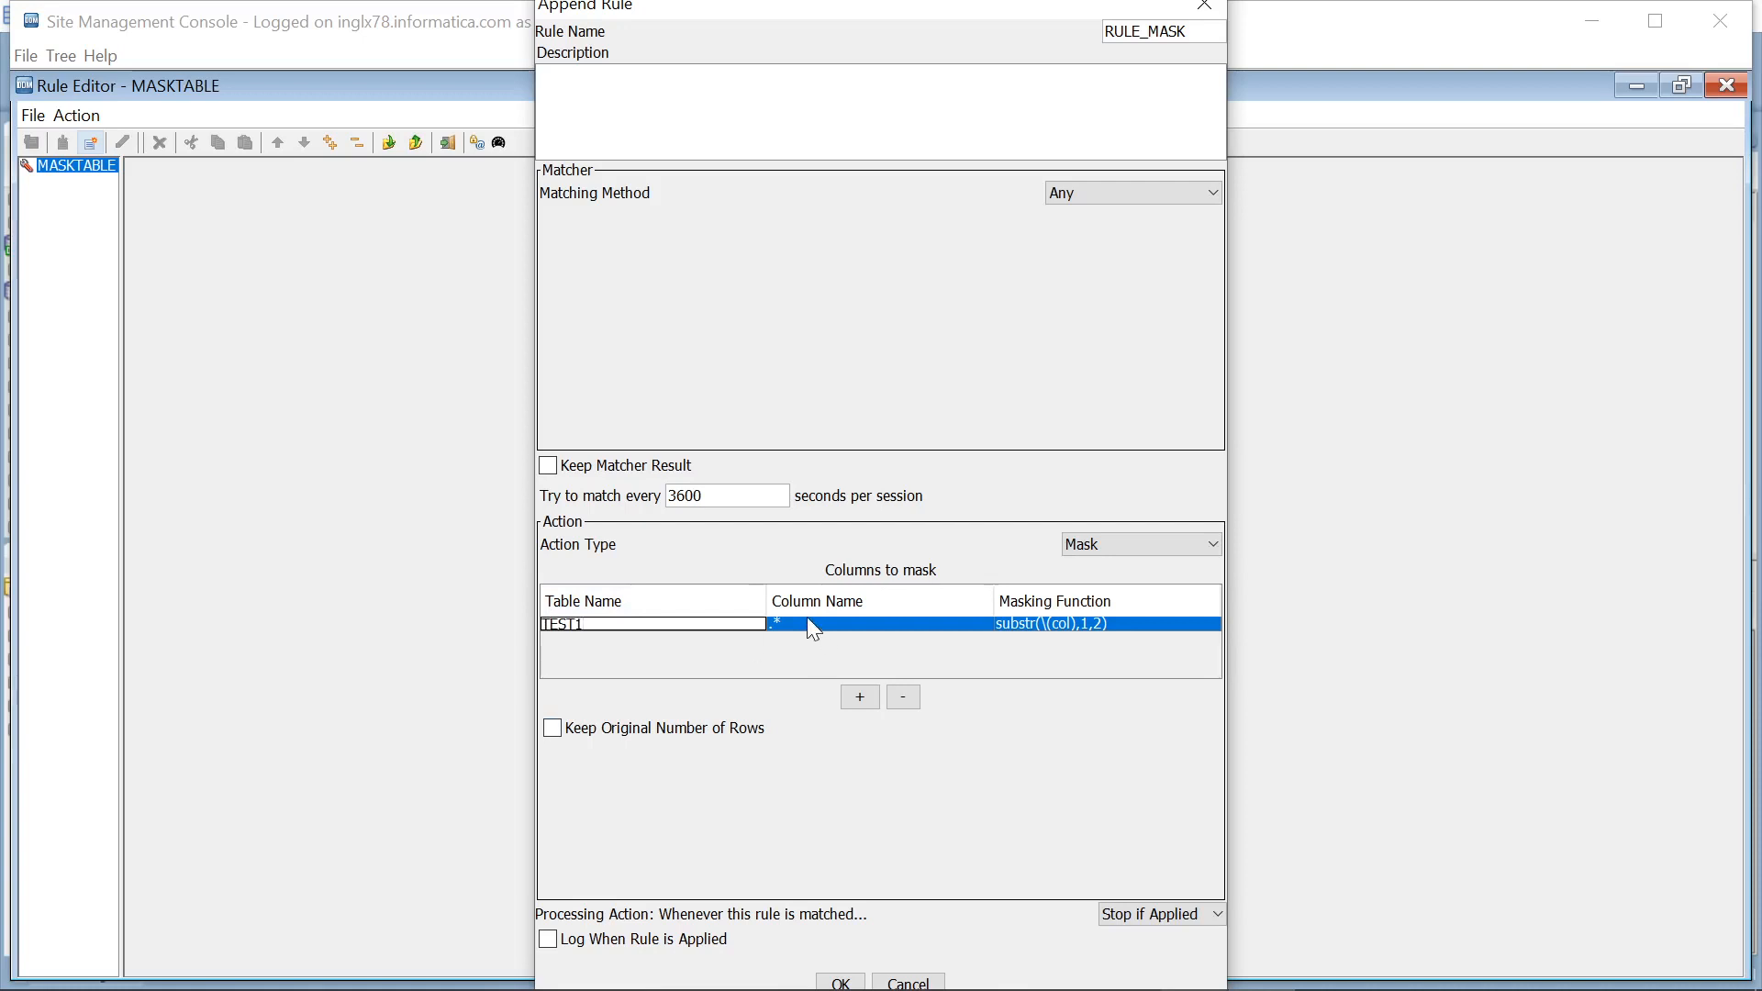
{"action": "double_click", "coordinate": [807, 623]}
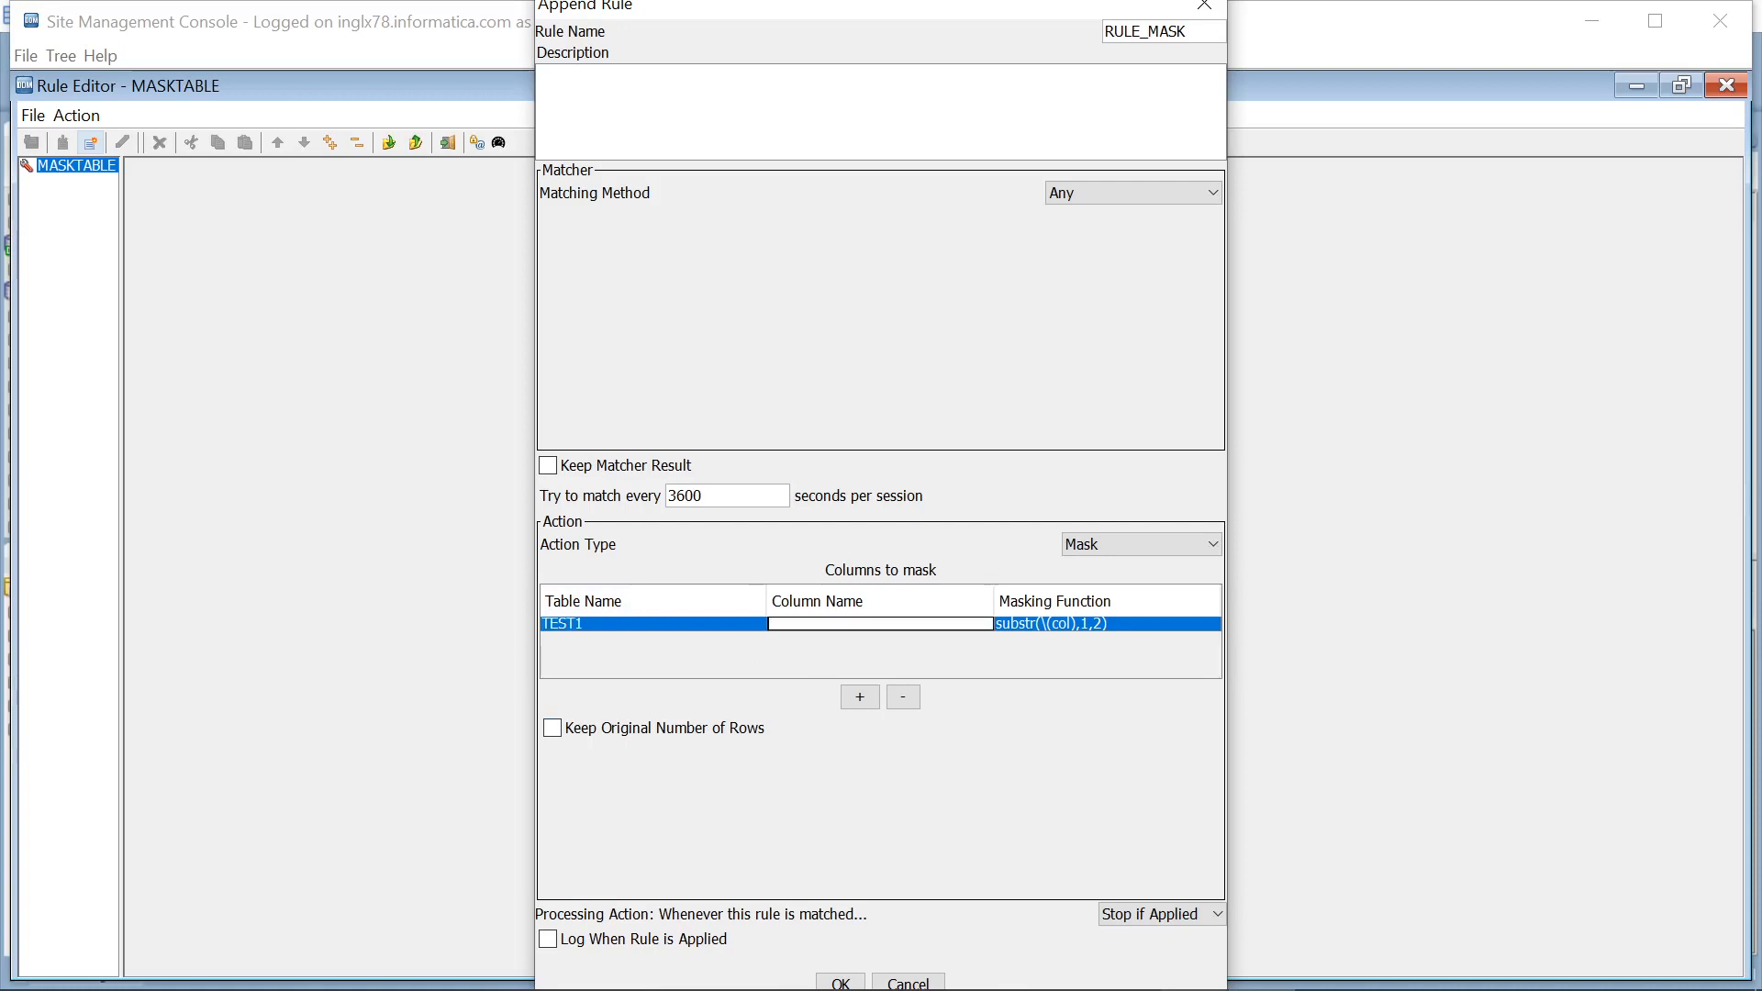
{"action": "type", "text": "namess1"}
Step: Set the masking function for namess1 to '*******' and append the rule with Log When Rule is Applied enabled
{"action": "double_click", "coordinate": [1119, 621]}
{"action": "key", "text": "BackSpace"}
{"action": "key", "text": "BackSpace"}
{"action": "key", "text": "BackSpace"}
{"action": "key", "text": "BackSpace"}
{"action": "key", "text": "BackSpace"}
{"action": "key", "text": "BackSpace"}
{"action": "key", "text": "BackSpace"}
{"action": "key", "text": "BackSpace"}
{"action": "key", "text": "BackSpace"}
{"action": "key", "text": "BackSpace"}
{"action": "key", "text": "BackSpace"}
{"action": "key", "text": "BackSpace"}
{"action": "key", "text": "BackSpace"}
{"action": "key", "text": "BackSpace"}
{"action": "key", "text": "BackSpace"}
{"action": "key", "text": "BackSpace"}
{"action": "key", "text": "BackSpace"}
{"action": "key", "text": "BackSpace"}
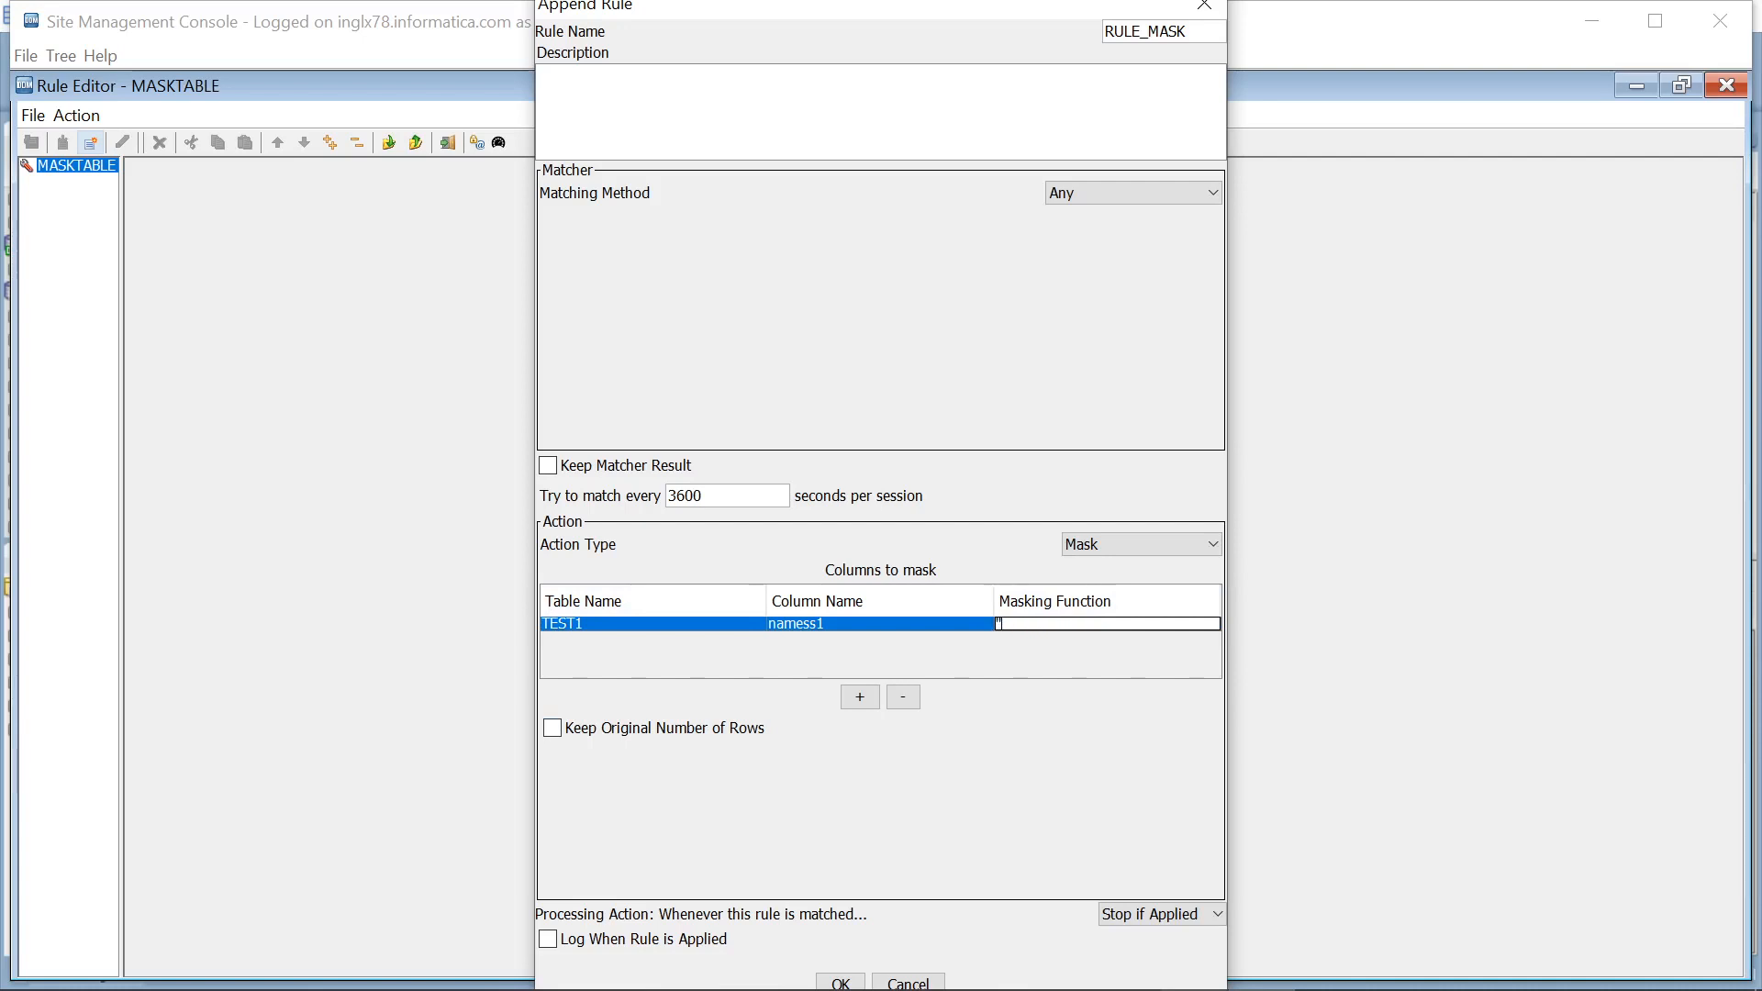
{"action": "type", "text": "********"}
{"action": "left_click", "coordinate": [573, 939]}
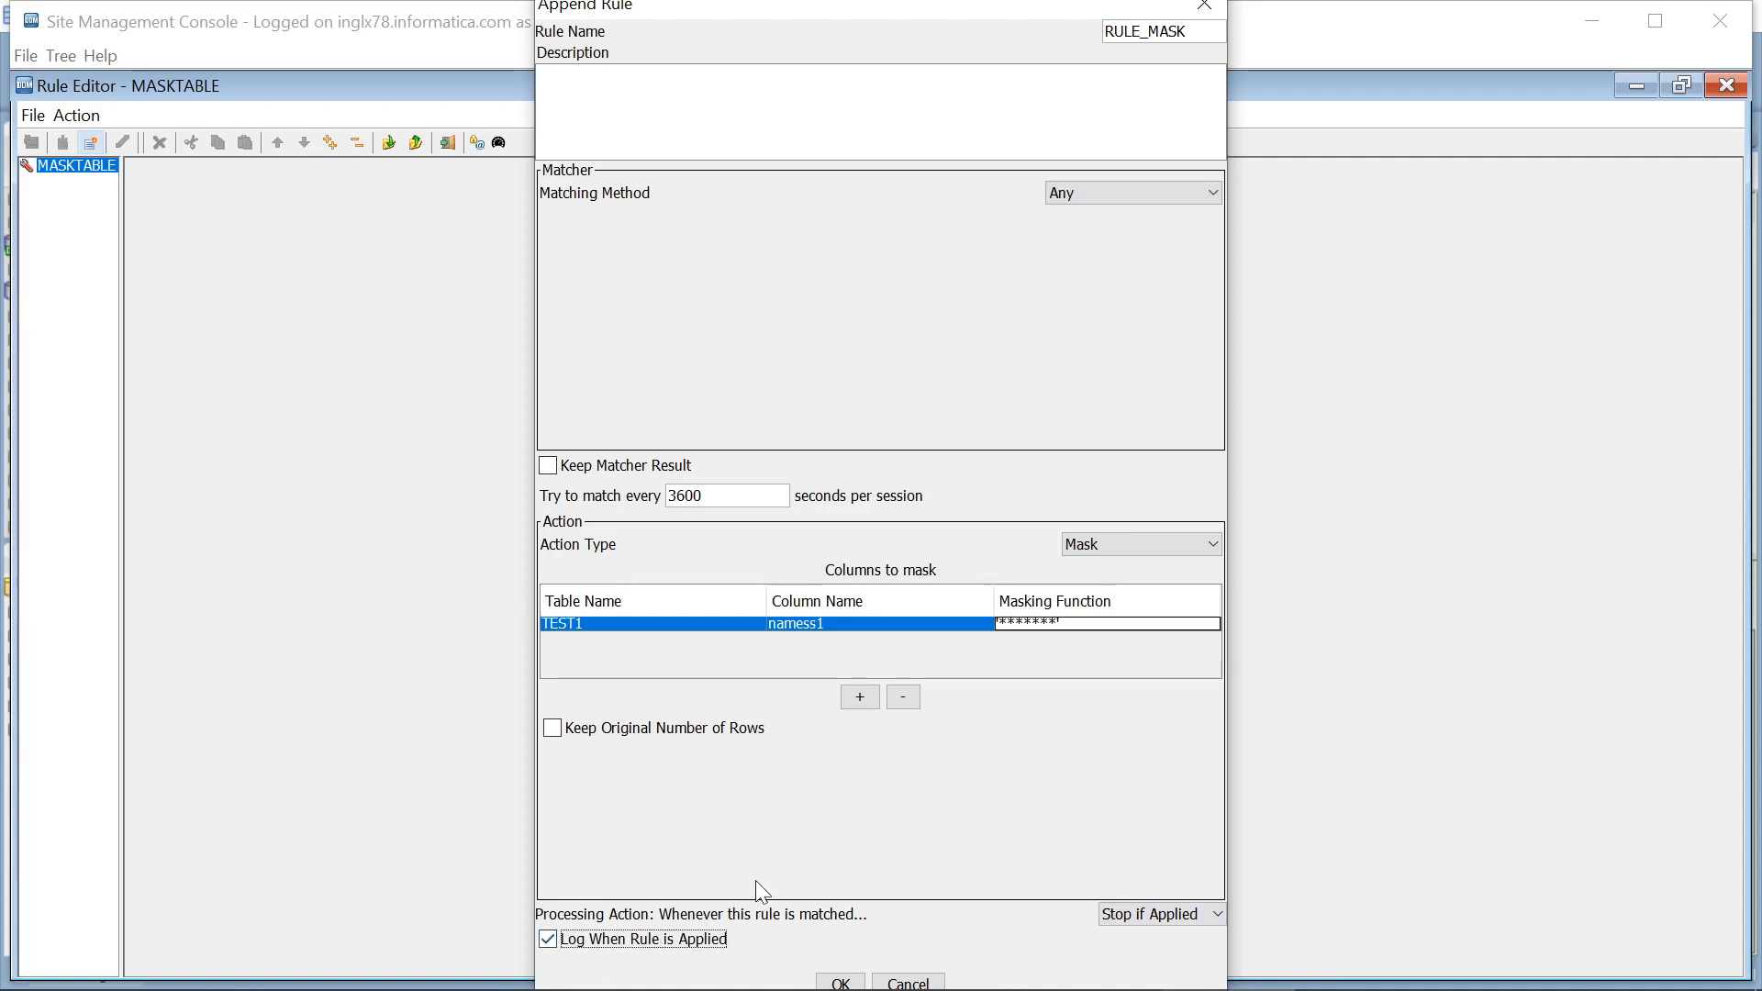
{"action": "left_click", "coordinate": [844, 983]}
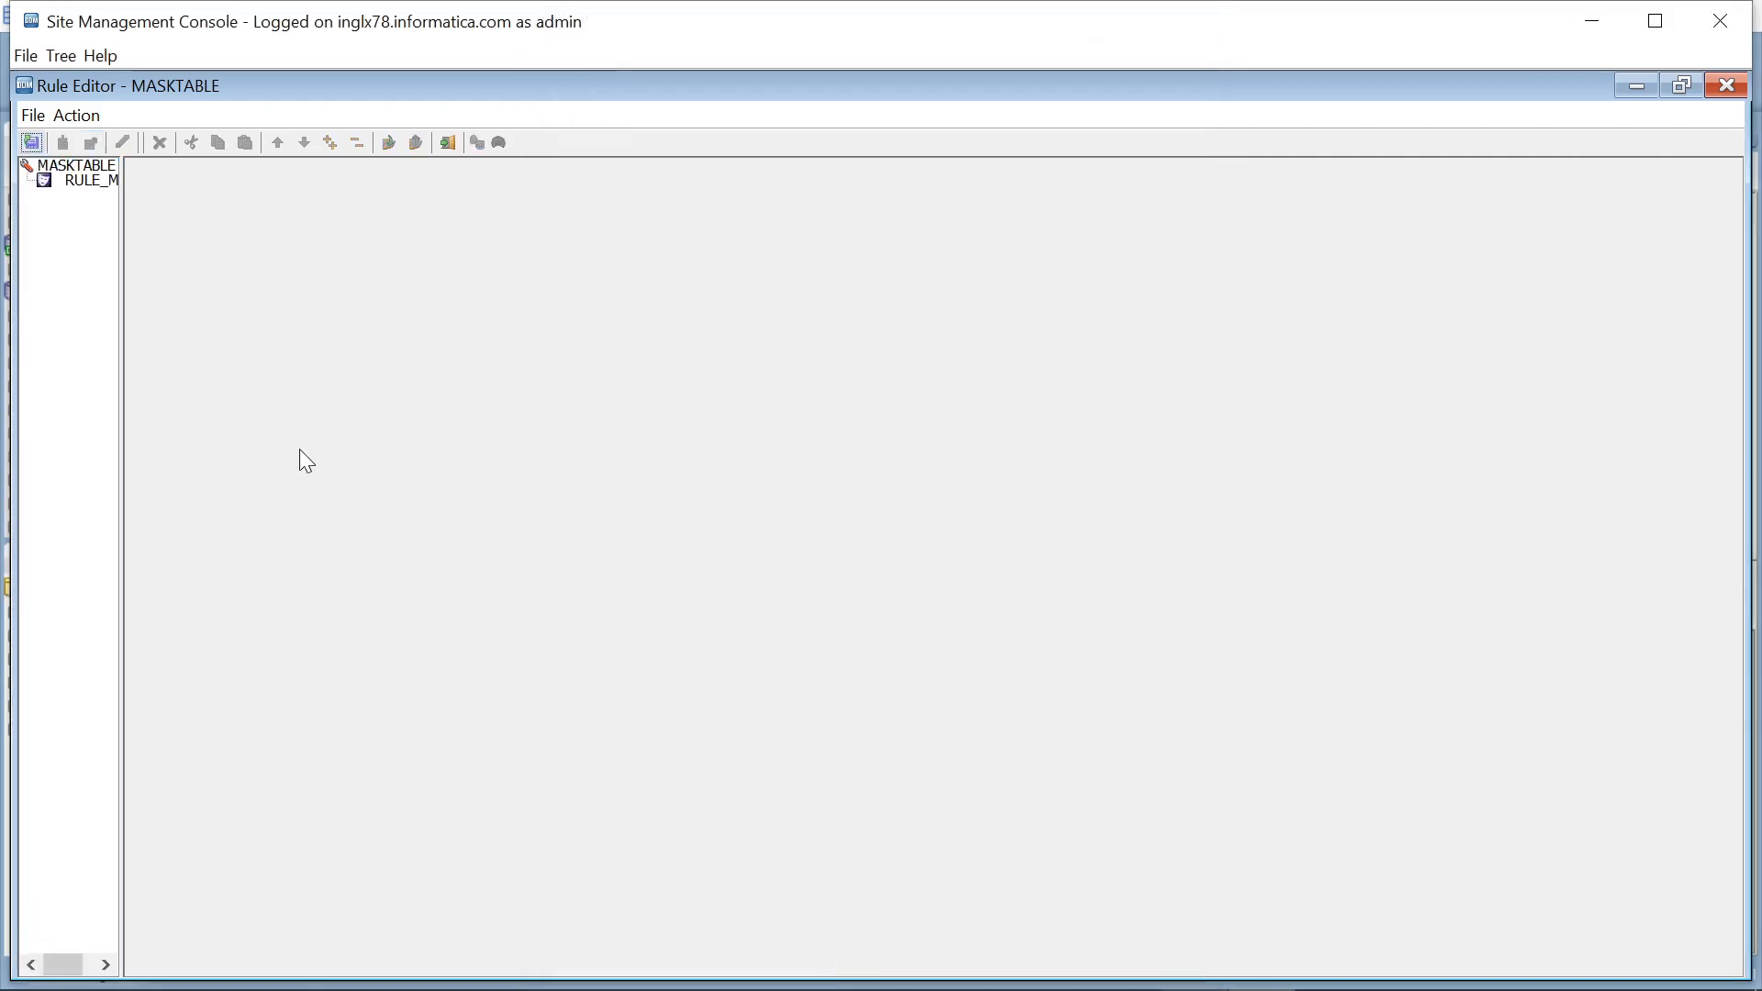
Step: Select RULE_MASK, save the MASKTABLE rule set and close the rule editor
{"action": "left_click", "coordinate": [97, 183]}
{"action": "left_click", "coordinate": [36, 147]}
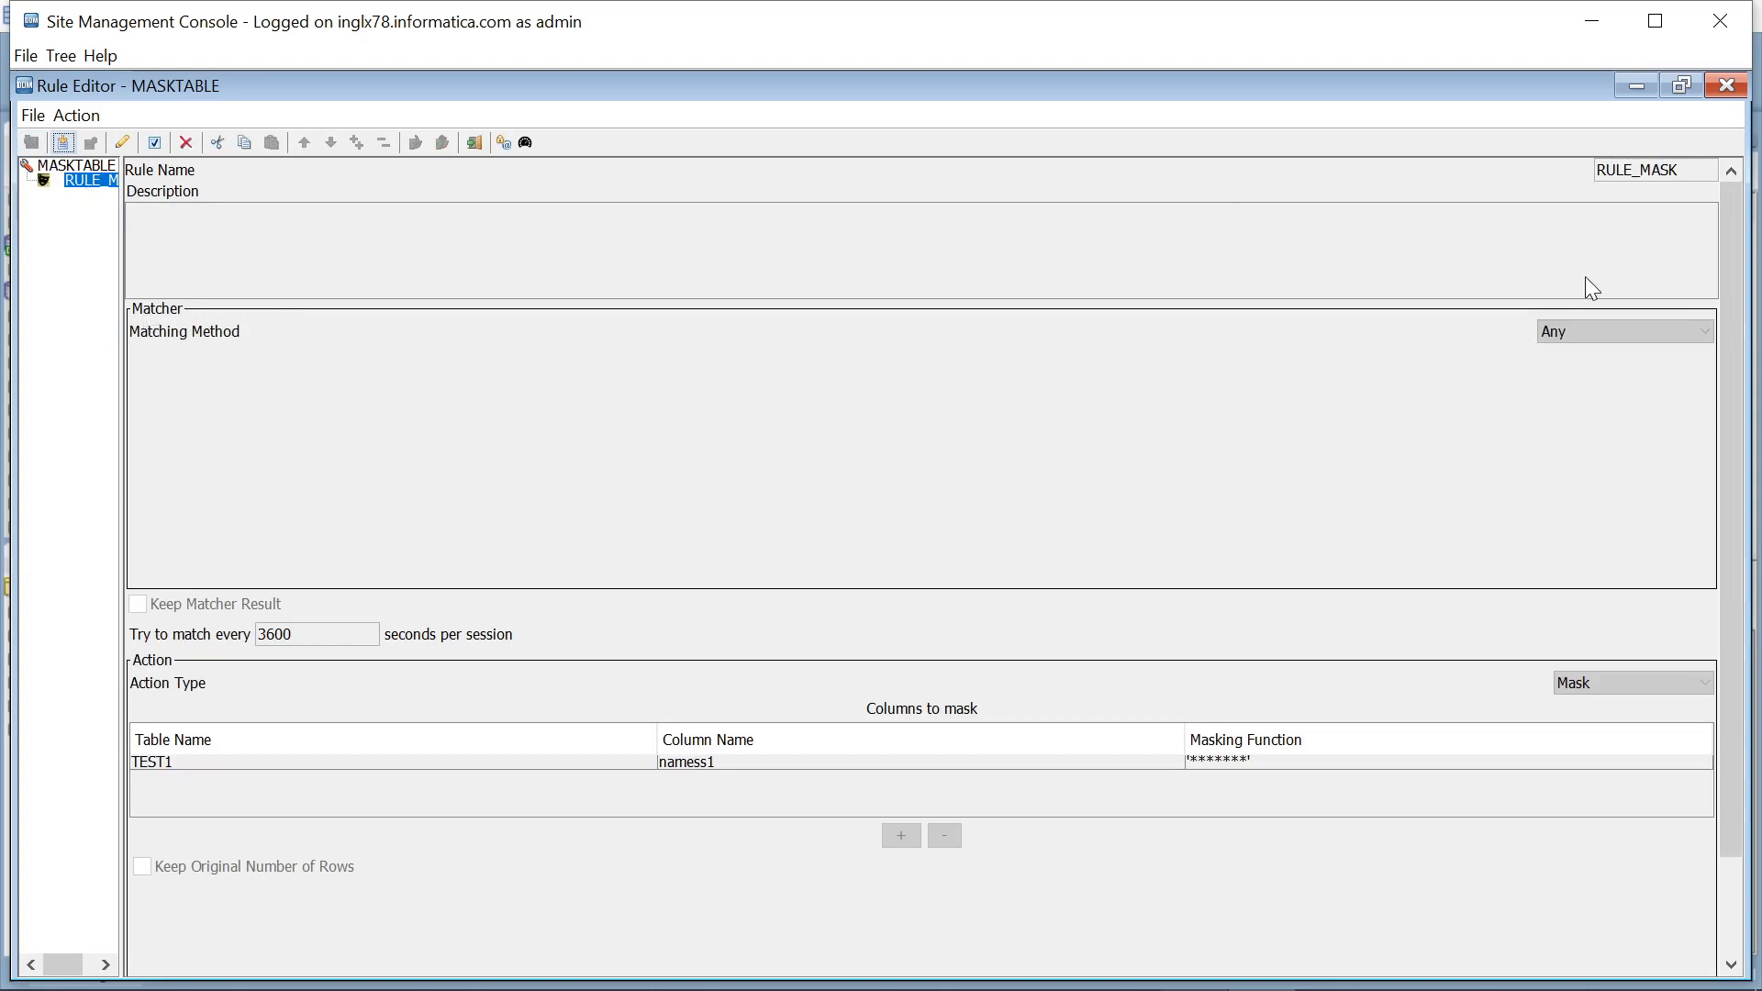
{"action": "left_click", "coordinate": [1735, 92]}
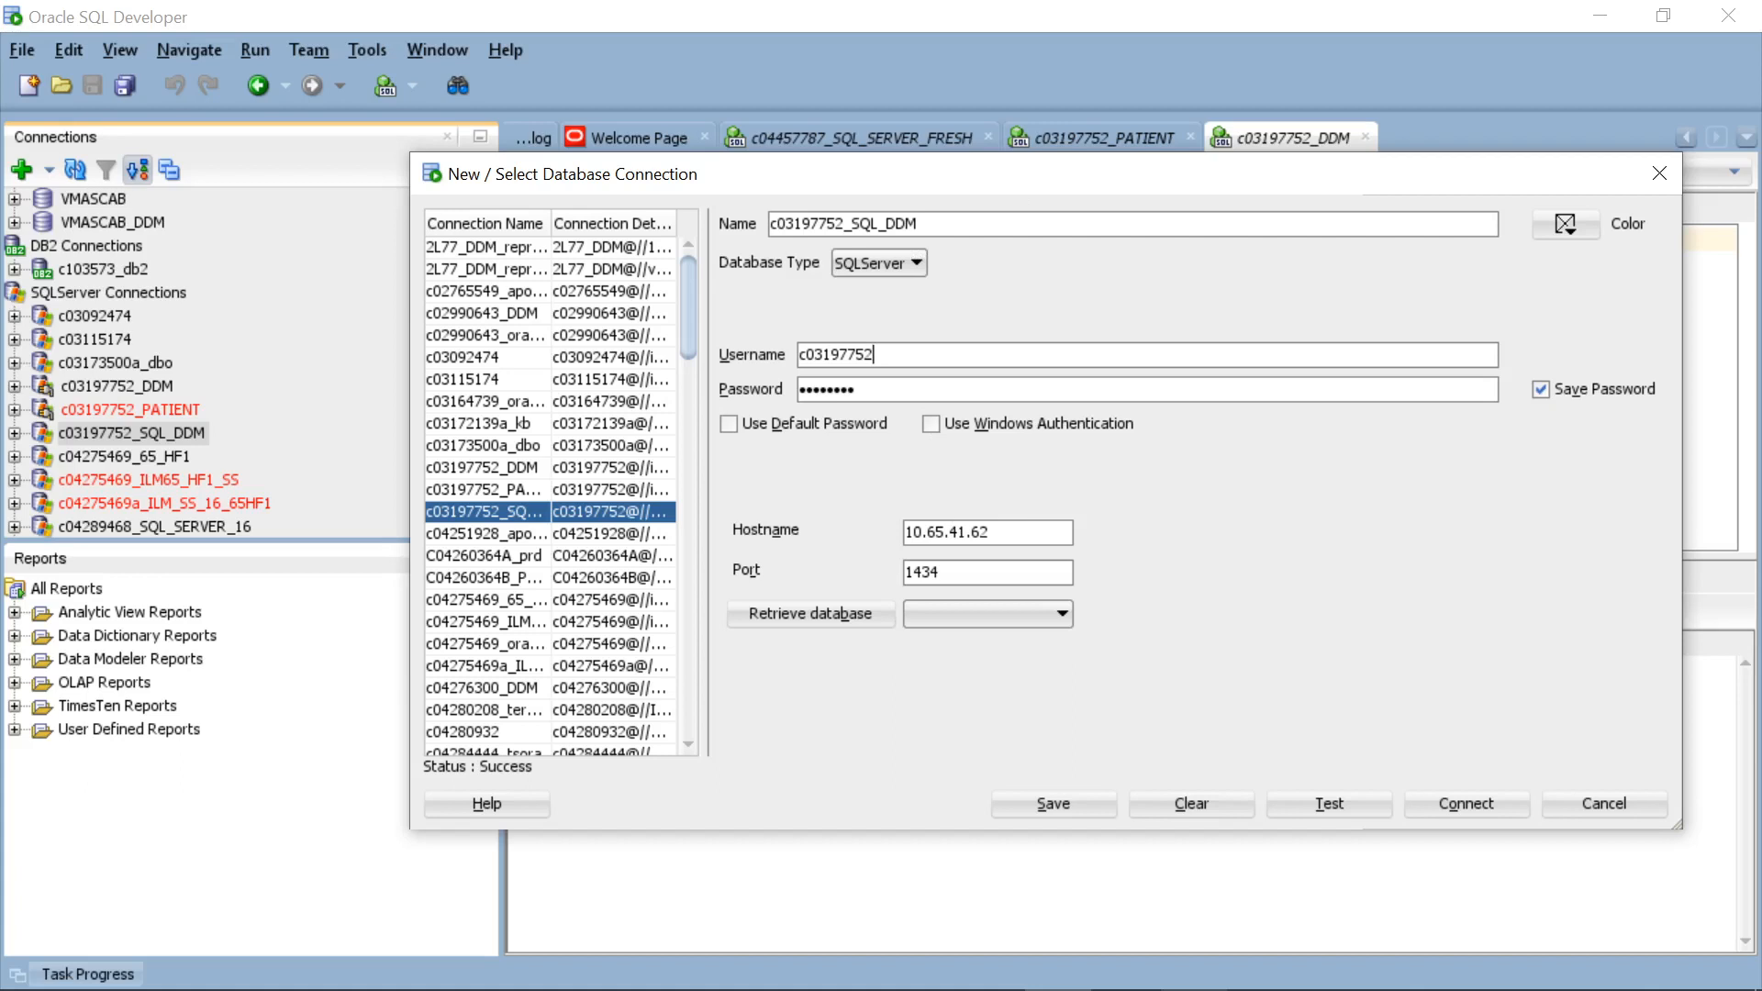
Step: In Oracle SQL Developer, check the hostname and port of the SQL_DDM SQL Server connection, then test and save it
{"action": "left_click_drag", "start_coordinate": [989, 532], "coordinate": [905, 532]}
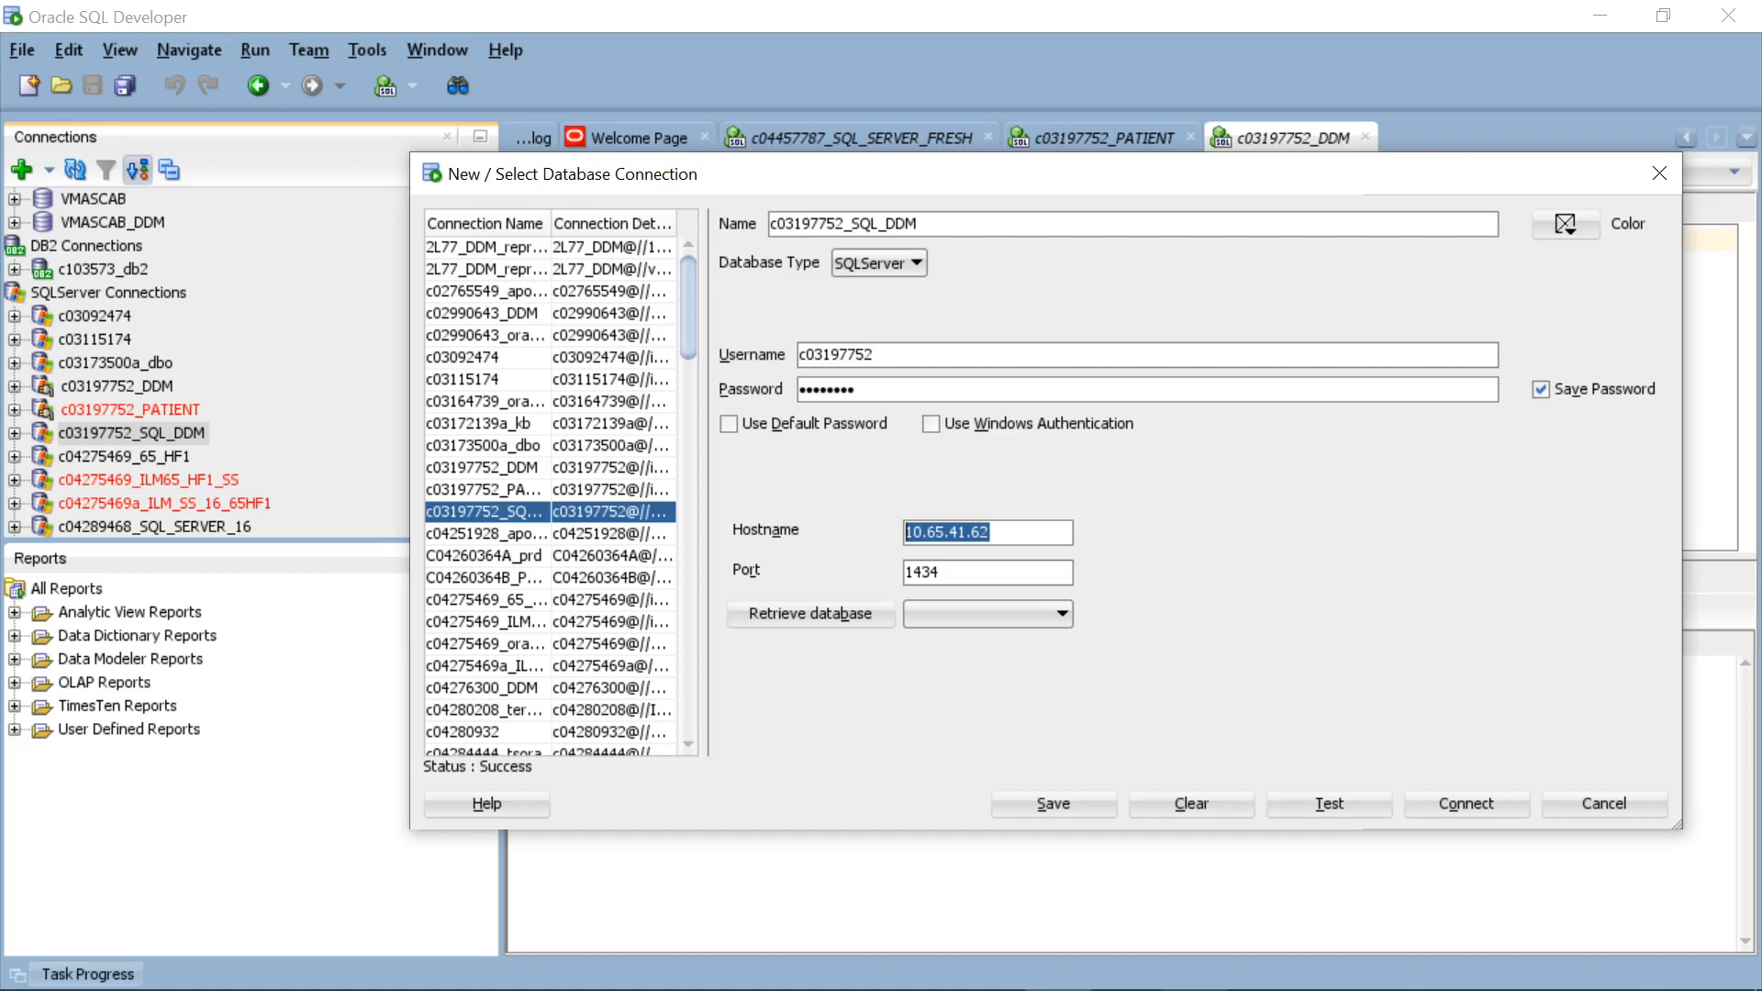
{"action": "left_click", "coordinate": [940, 572]}
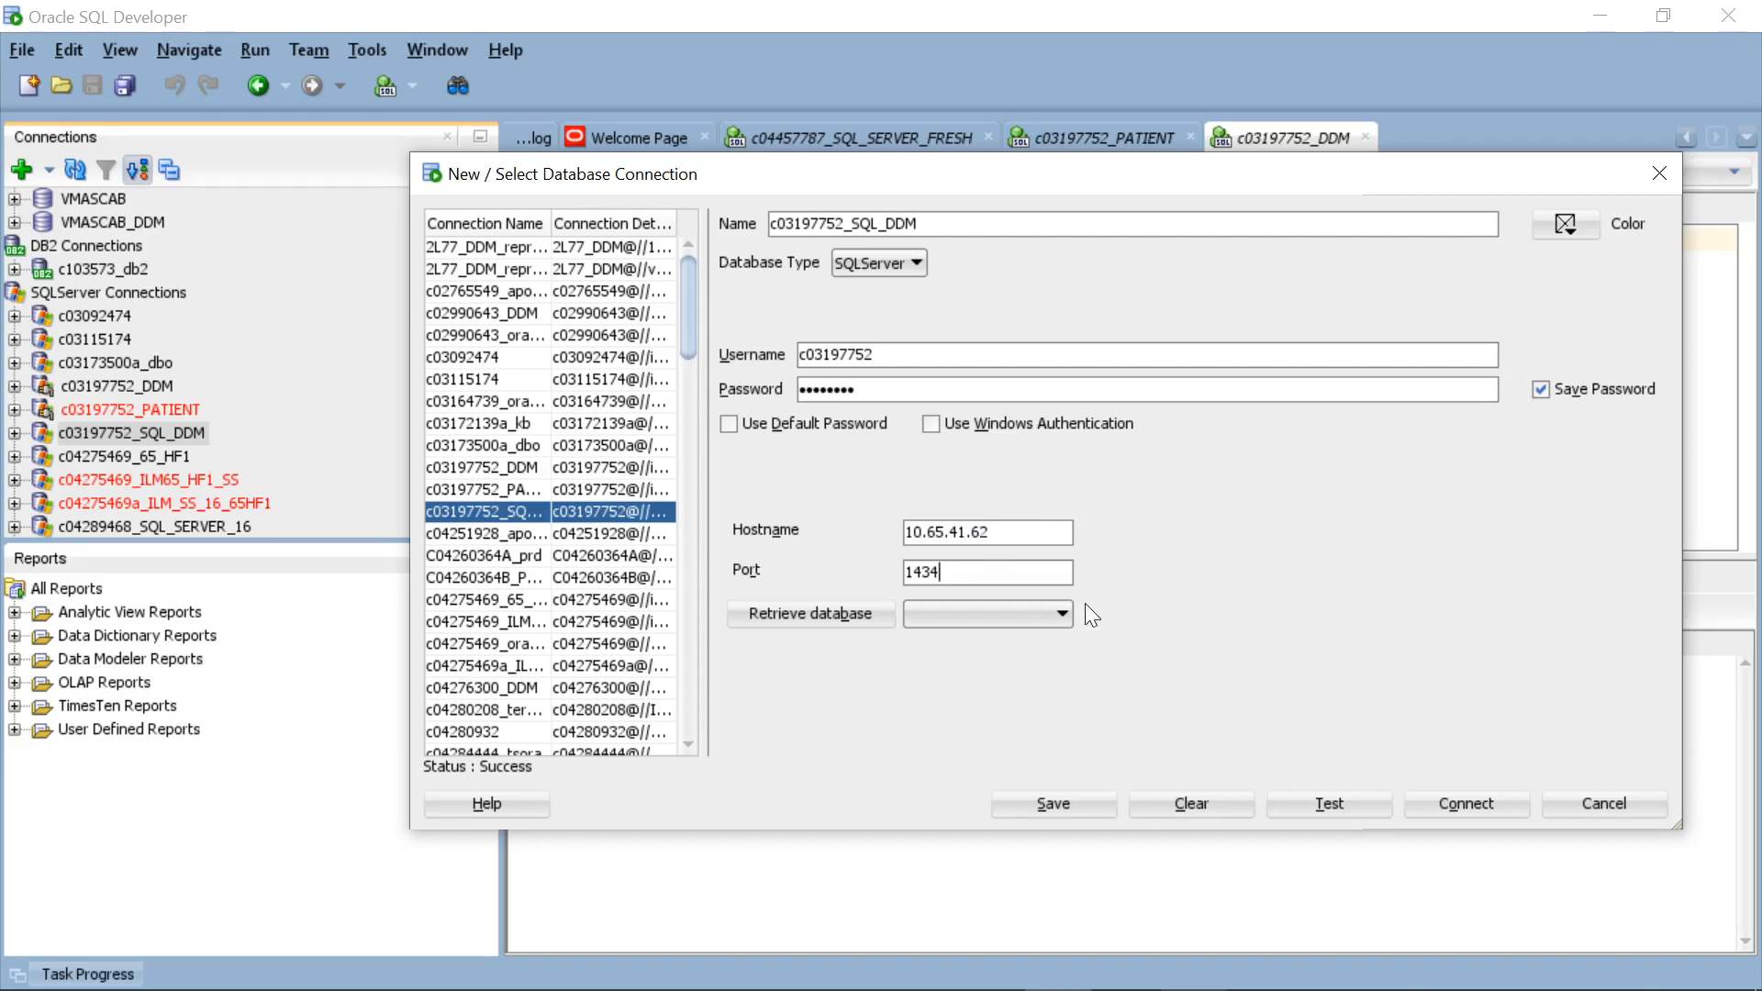
{"action": "left_click", "coordinate": [1324, 801]}
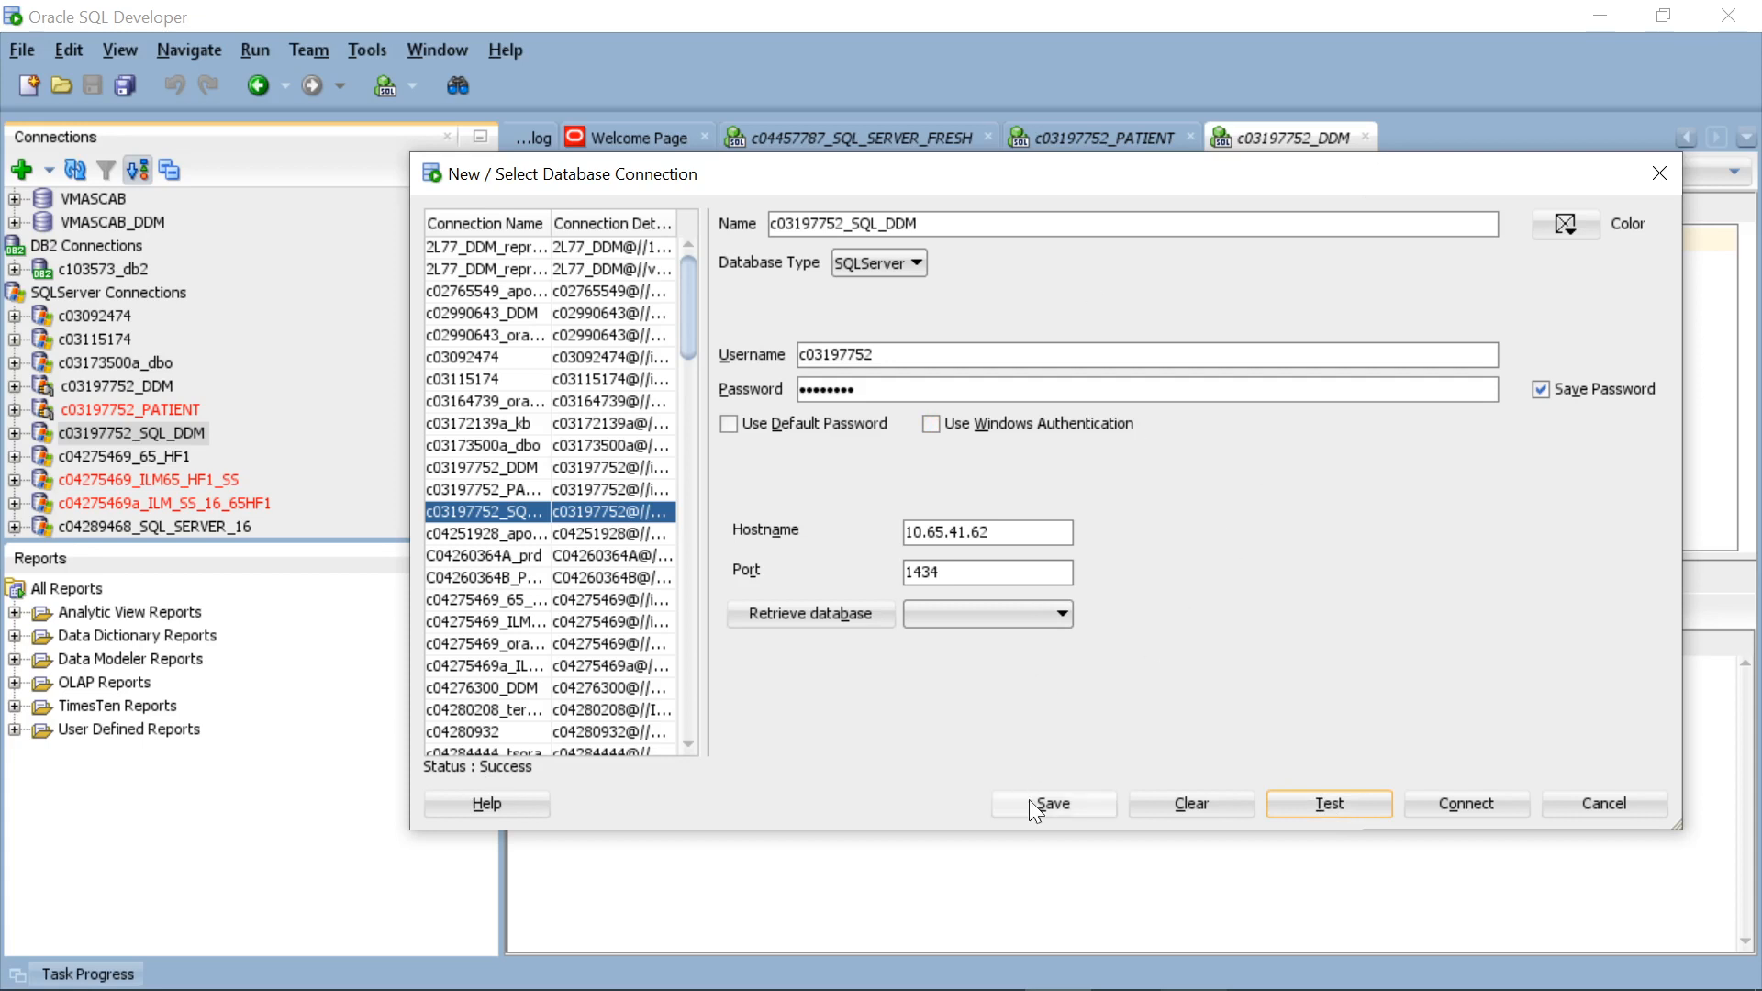
{"action": "left_click", "coordinate": [1055, 805]}
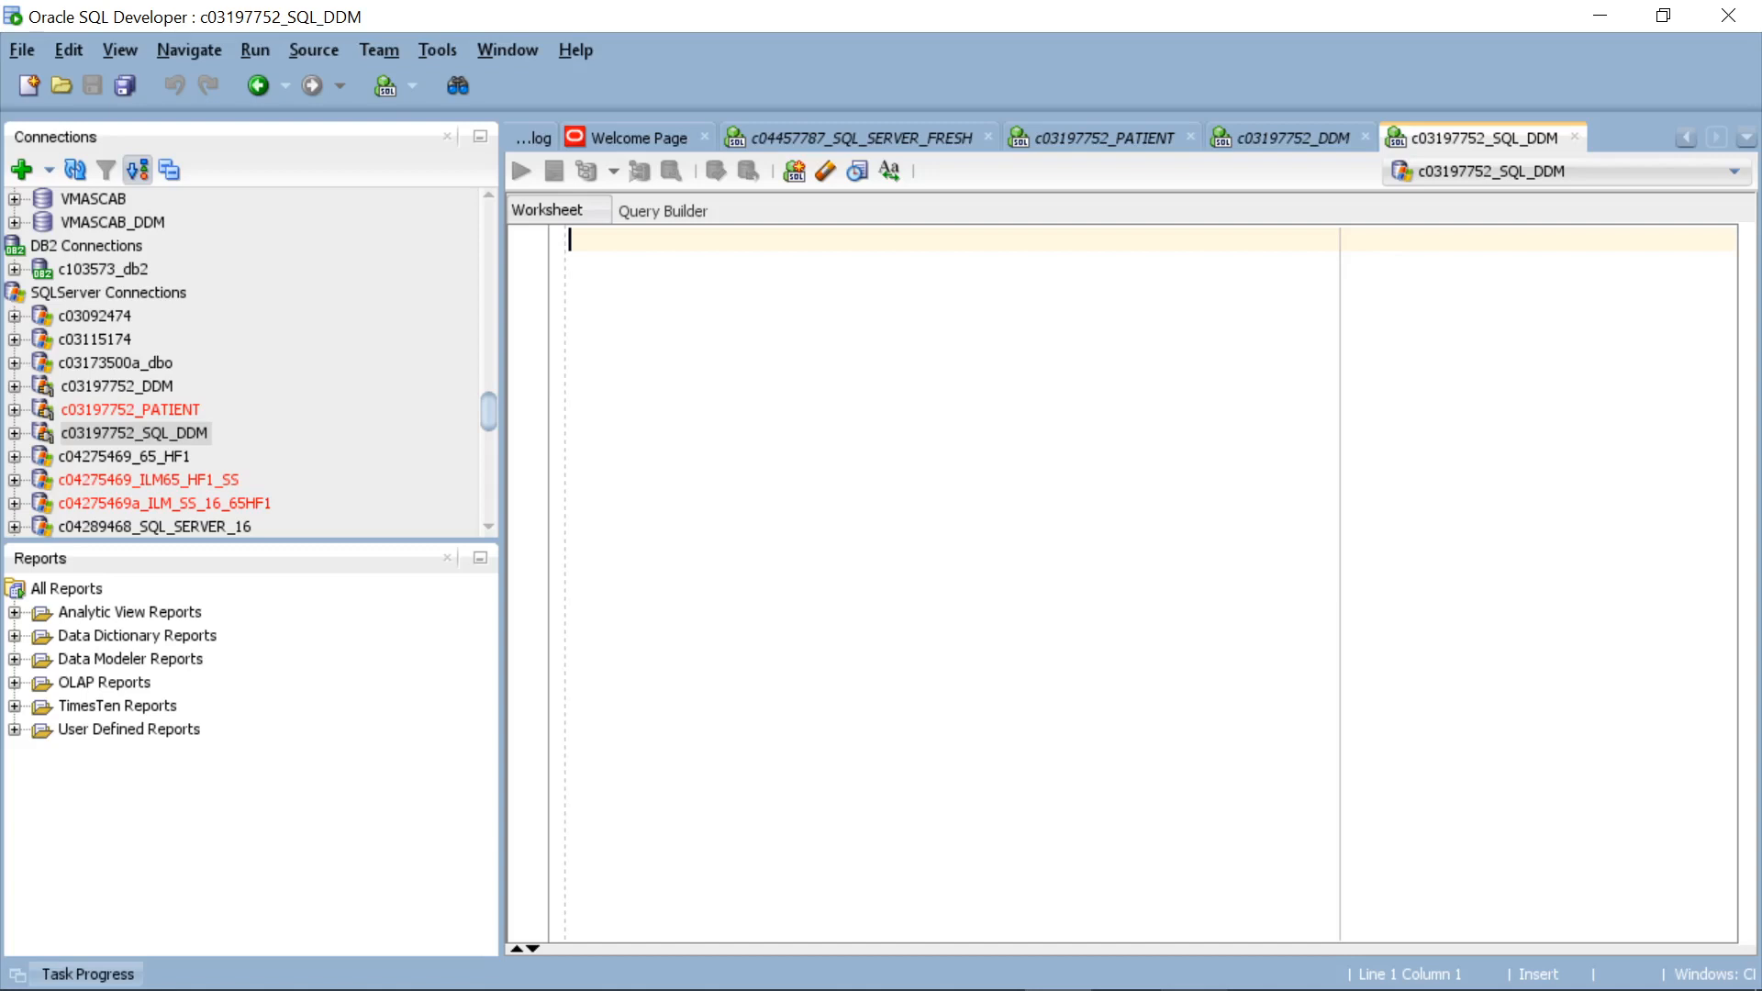
{"action": "type", "text": "s"}
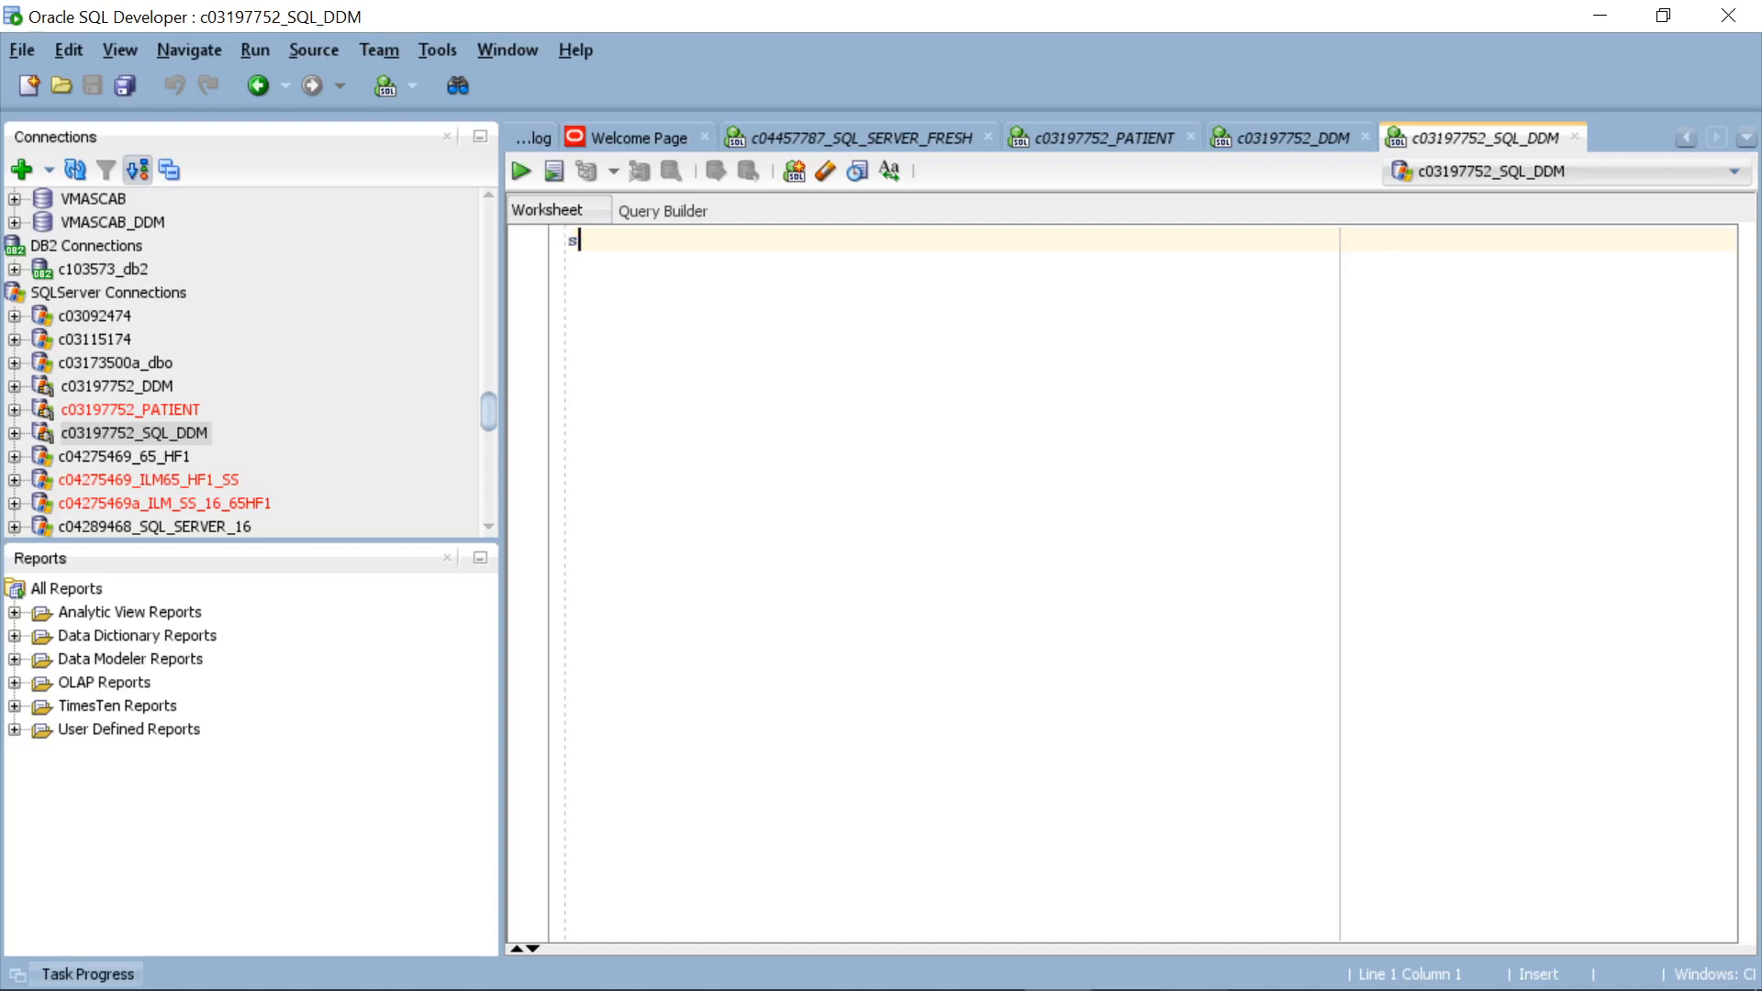
{"action": "type", "text": "elect"}
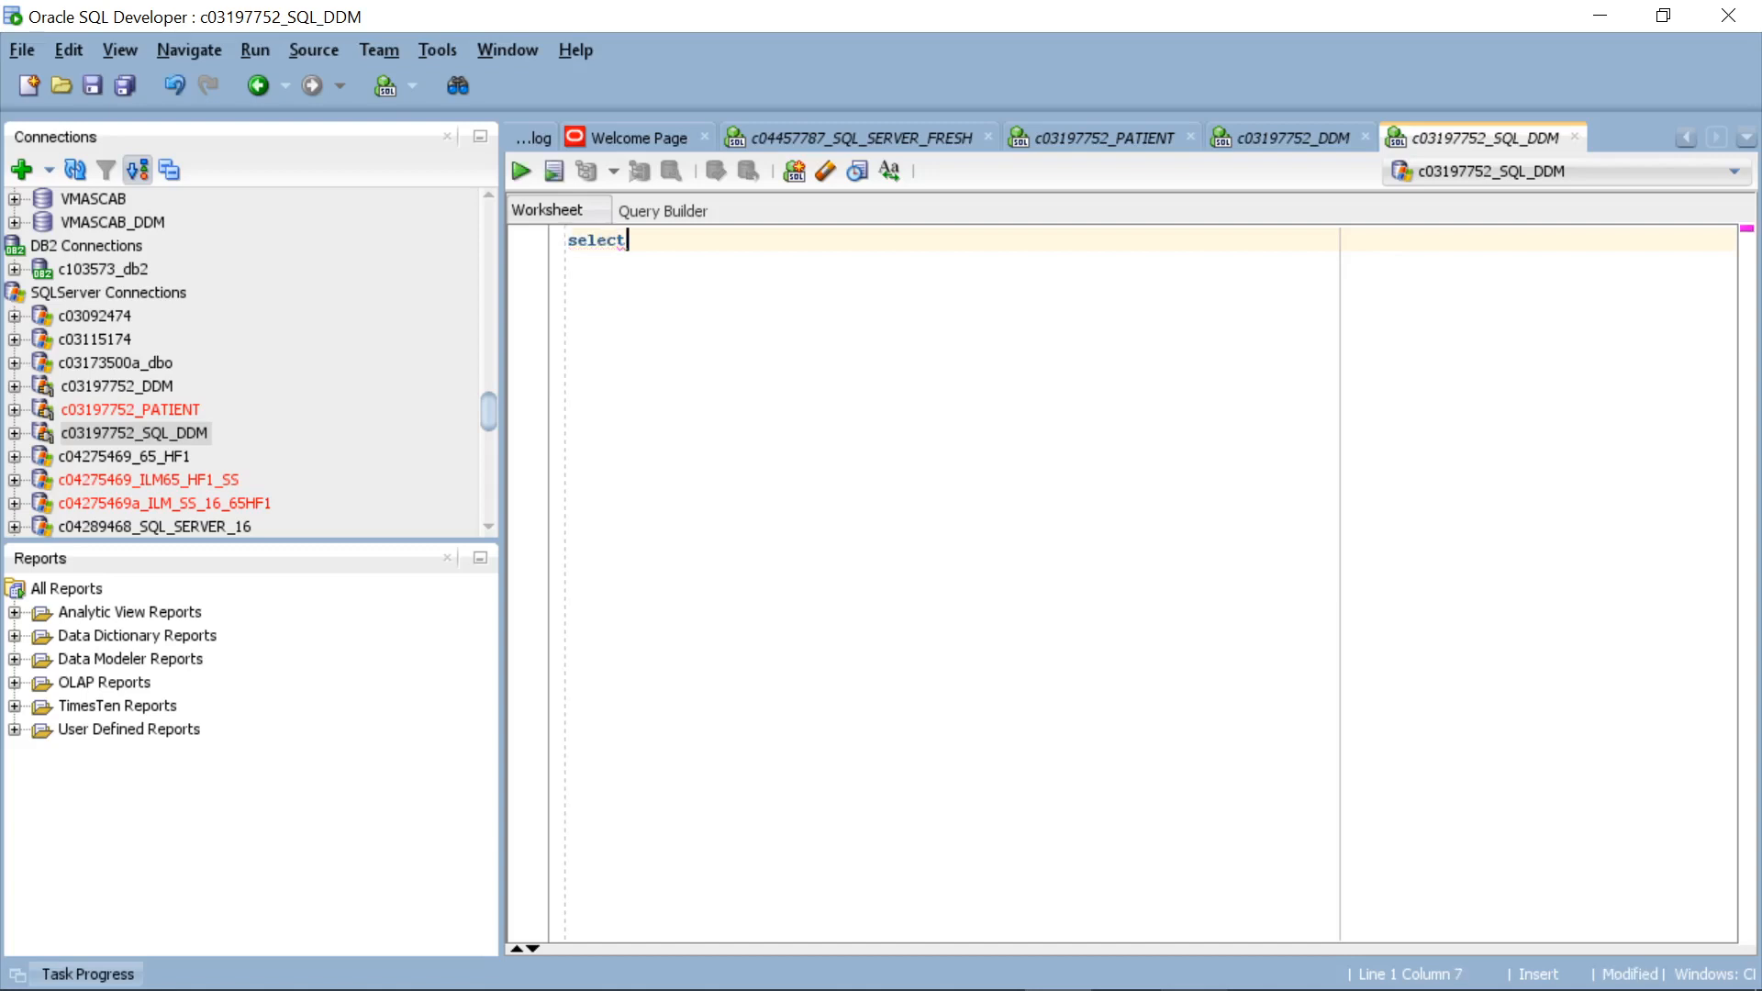
{"action": "key", "text": "BackSpace"}
{"action": "key", "text": "BackSpace"}
{"action": "key", "text": "BackSpace"}
{"action": "key", "text": "BackSpace"}
{"action": "key", "text": "BackSpace"}
{"action": "key", "text": "BackSpace"}
{"action": "key", "text": "BackSpace"}
Step: Run the query "select * from test1;" in the SQL_DDM worksheet to check the masking of namess1
{"action": "type", "text": "select * from test1;"}
{"action": "key", "text": "ctrl+a"}
{"action": "left_click", "coordinate": [519, 169]}
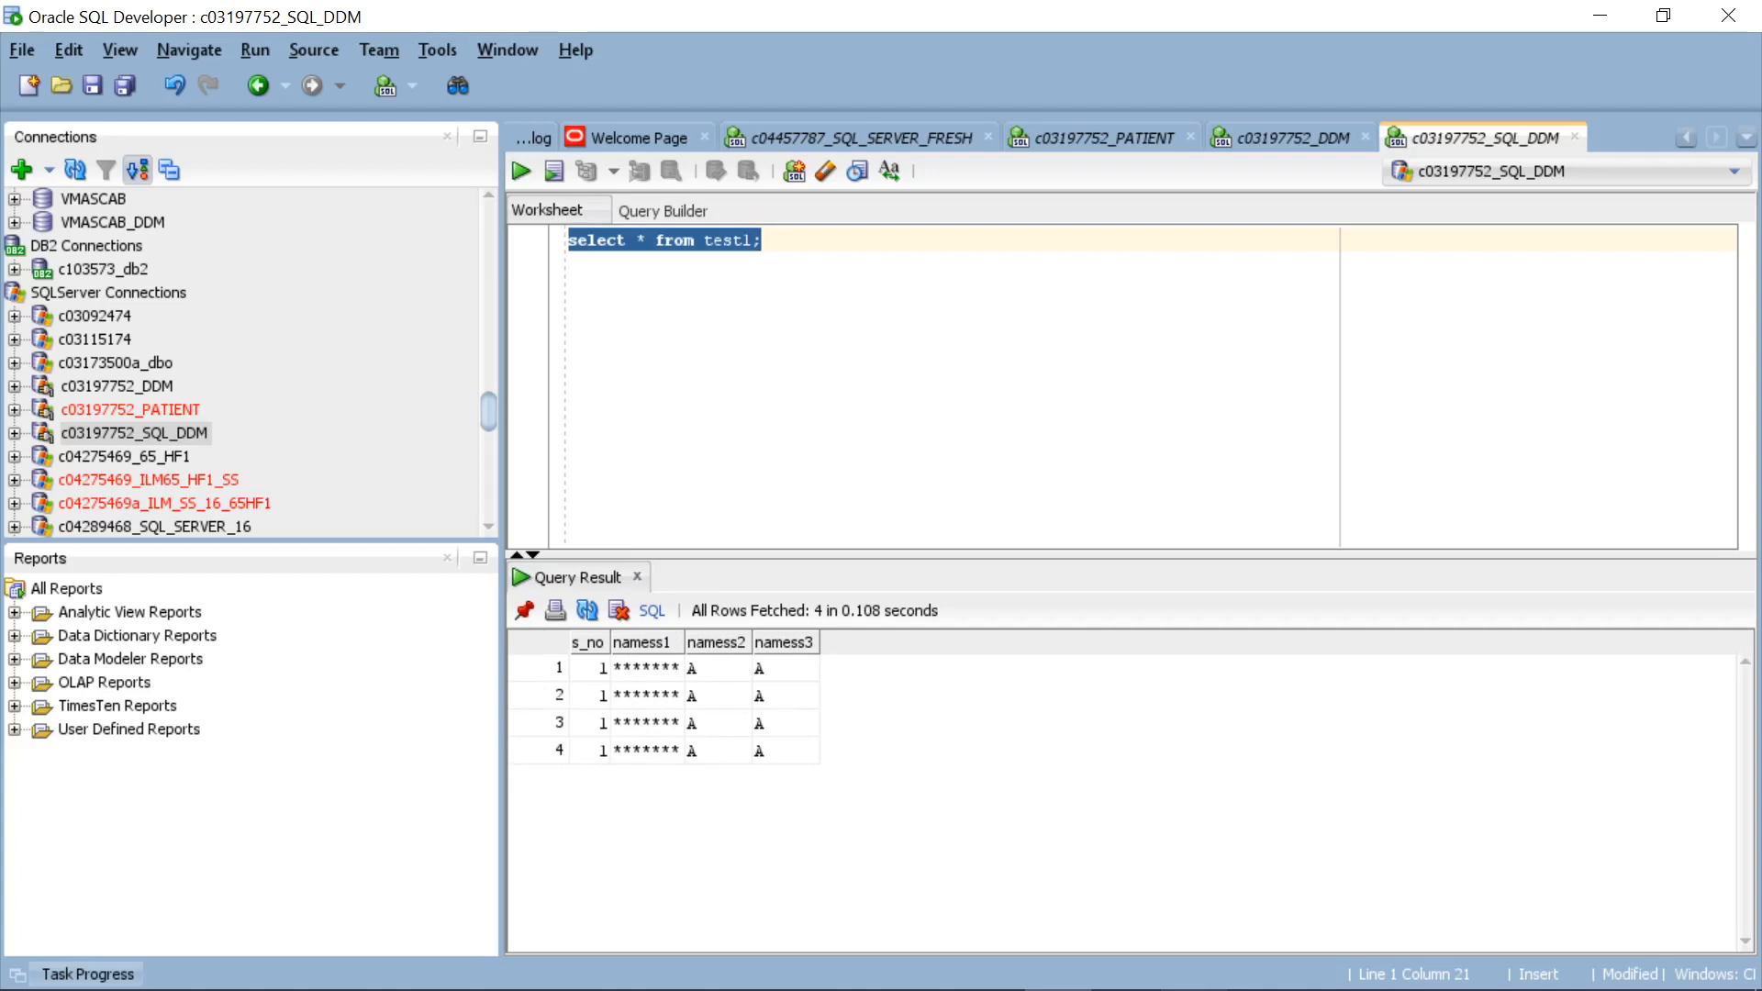
{"action": "left_click", "coordinate": [763, 241]}
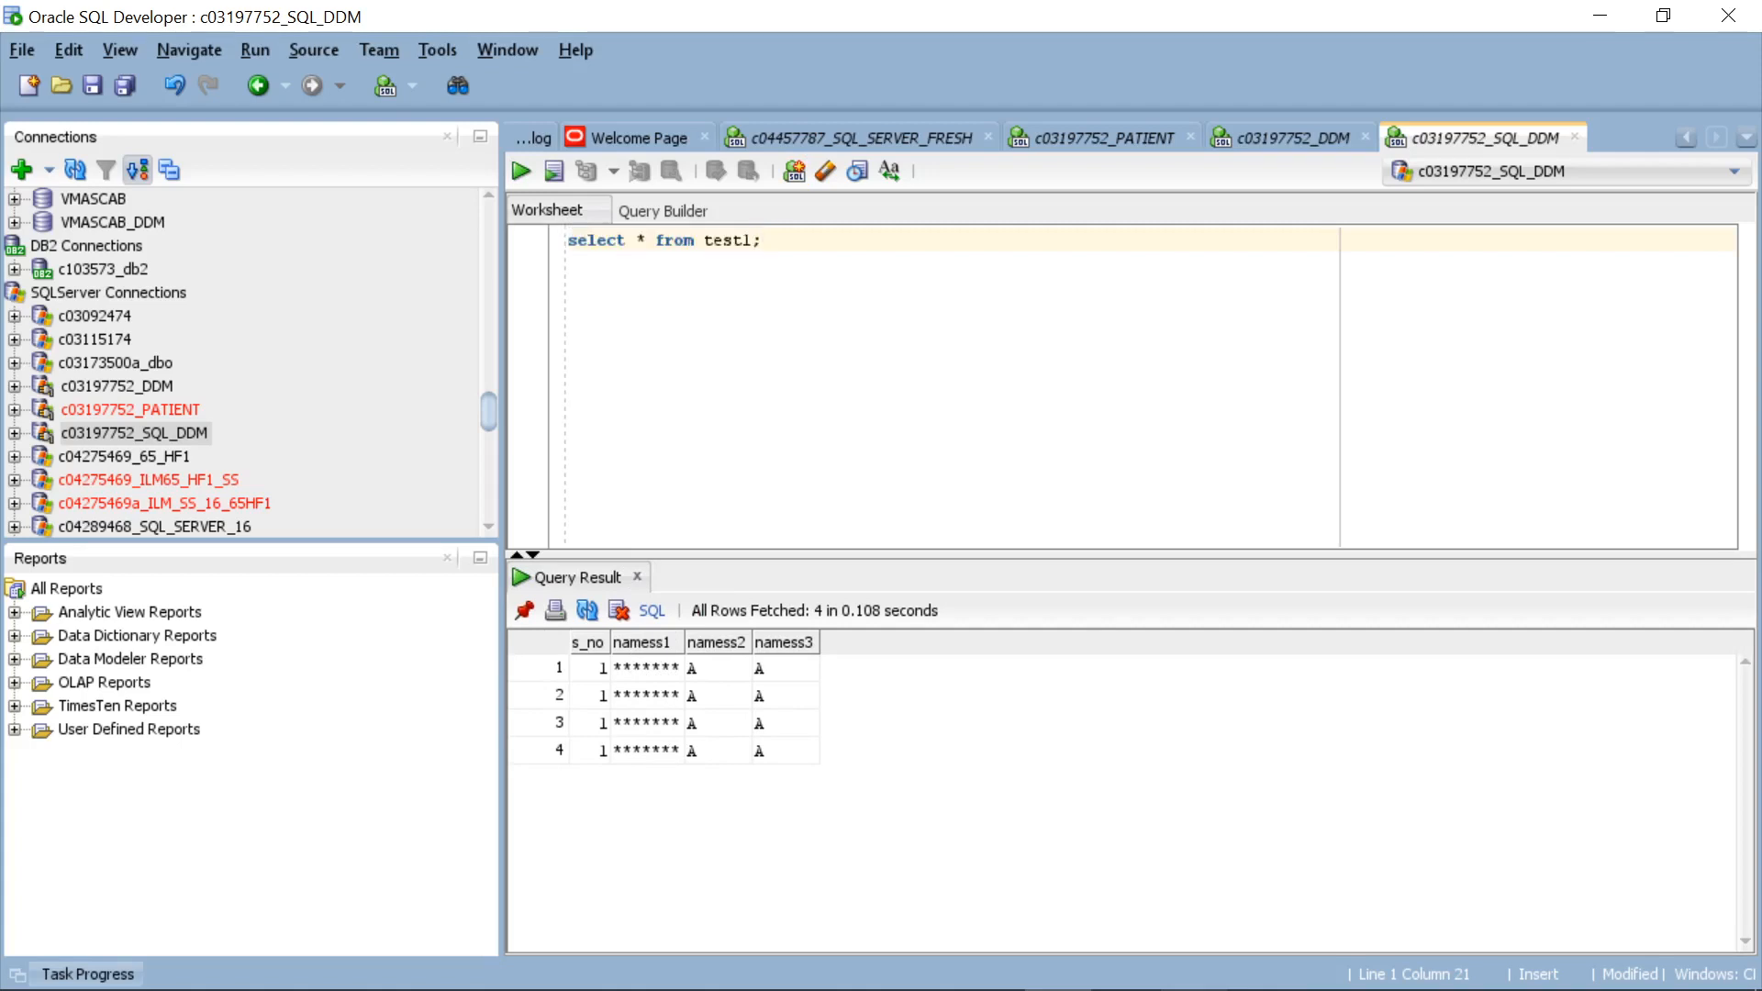